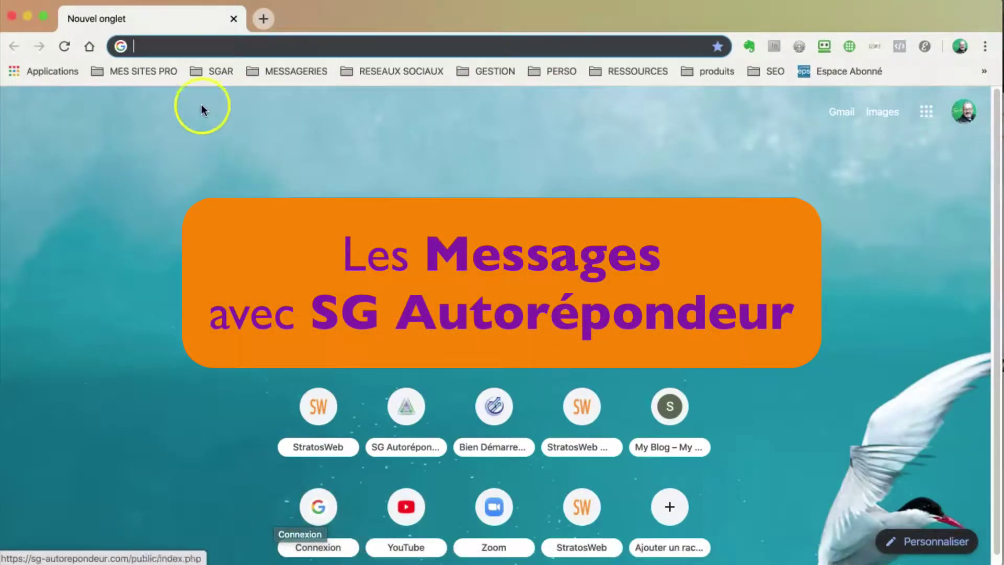
Open sg-autorepondeur.com and go to the account login page.
text(sg-autorepondeur.com)
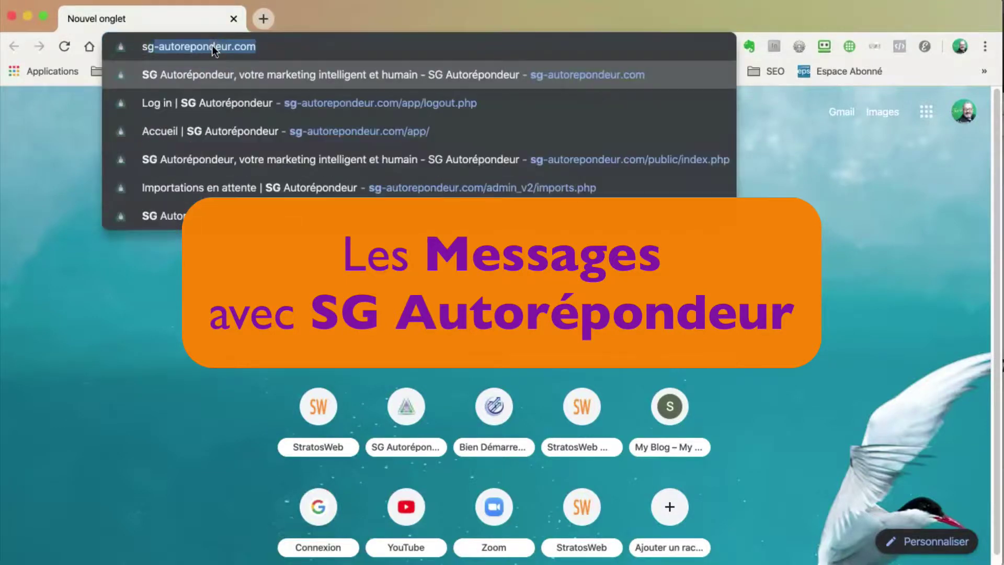
key(Return)
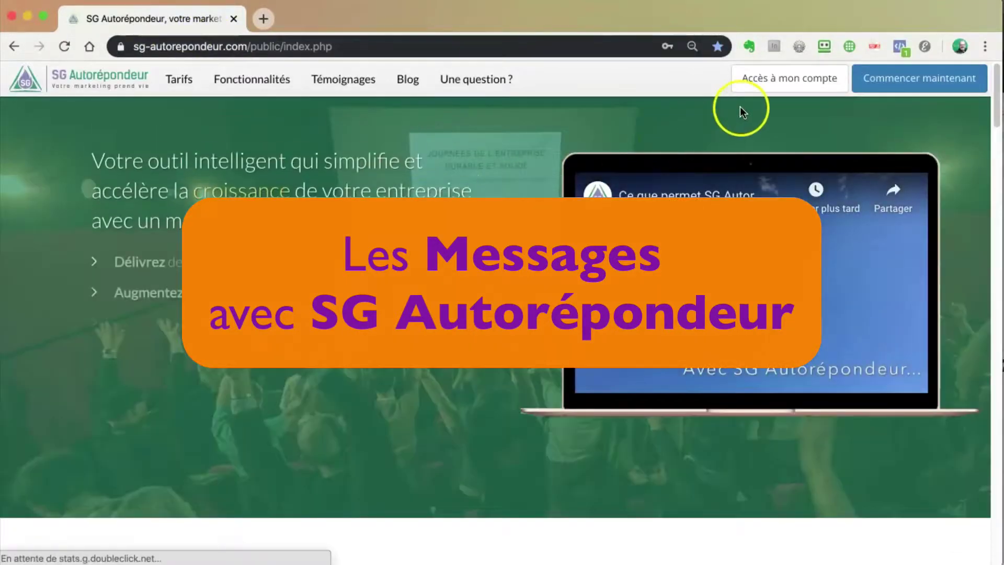
click(774, 82)
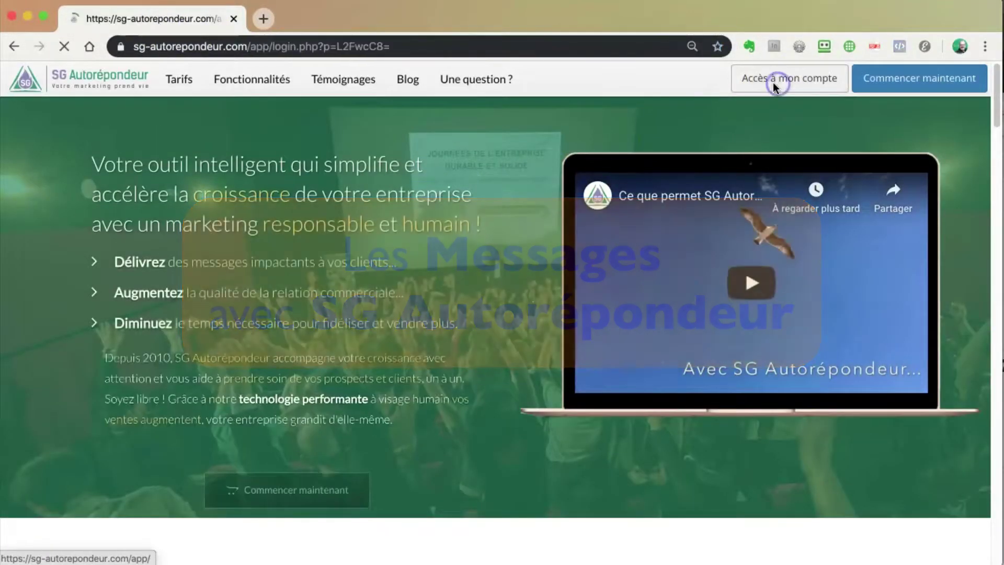
Log in with the saved account e-mail and password, with "Se souvenir de moi" ticked.
click(522, 213)
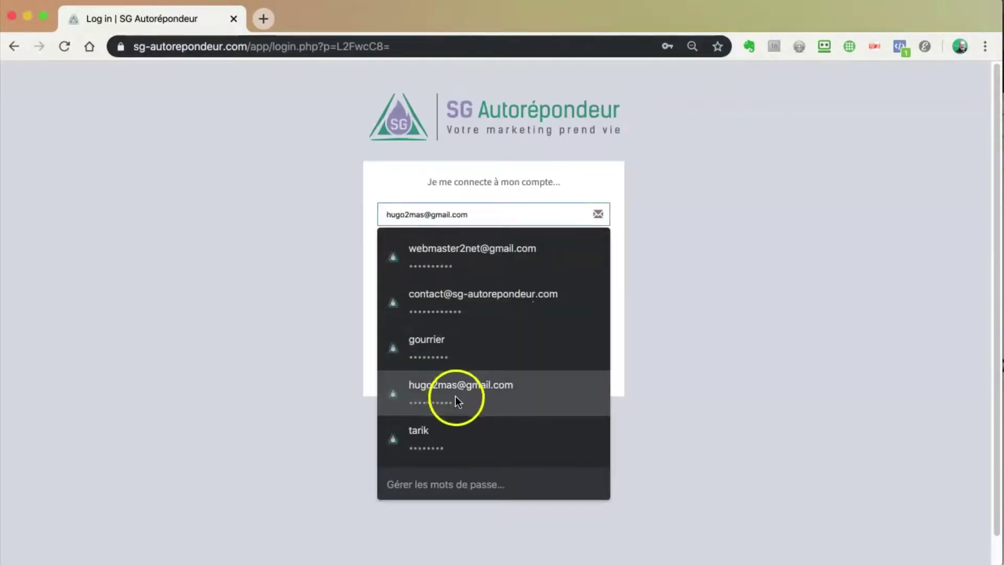
click(411, 391)
click(385, 286)
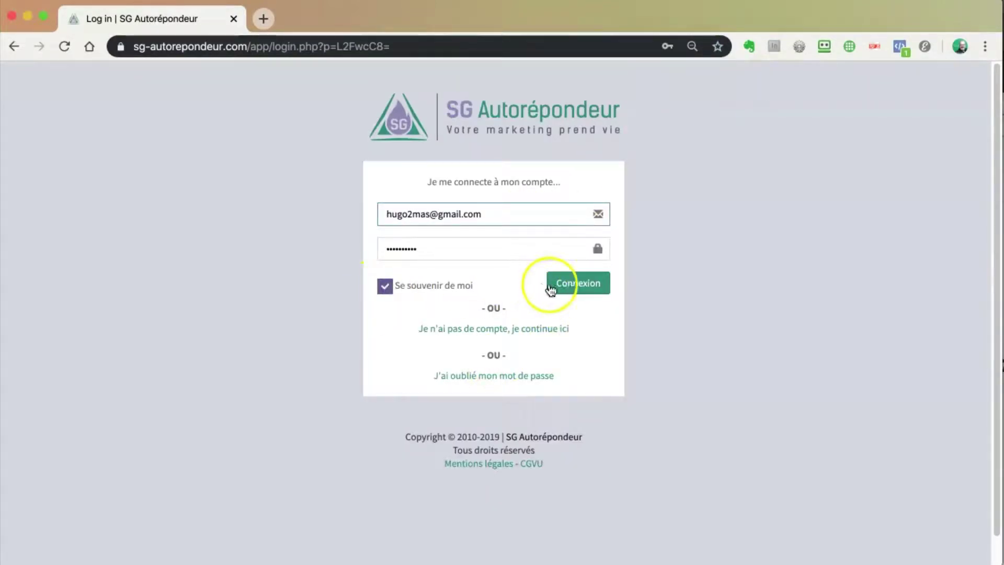
click(574, 285)
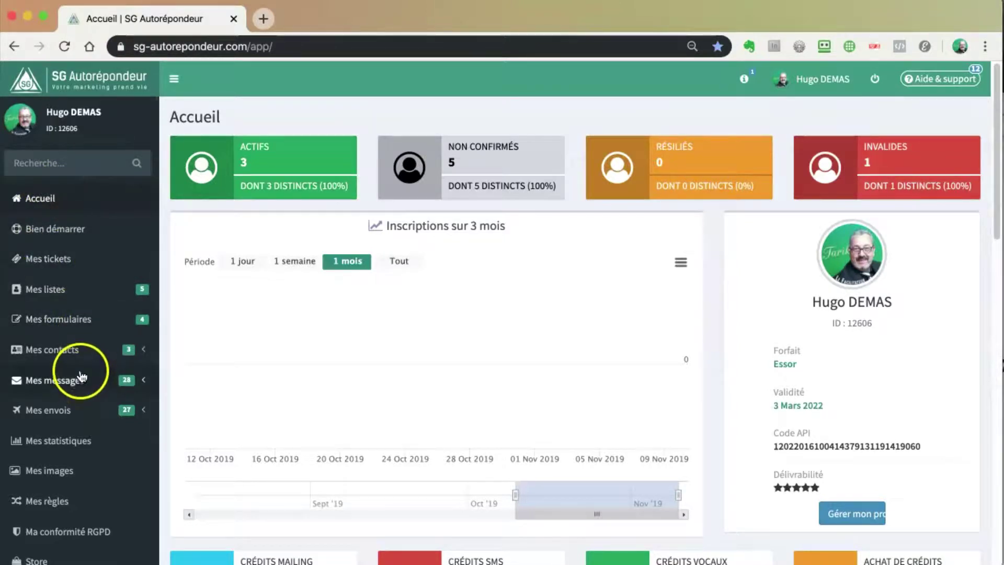
Create a new message of type Email from the Mes messages section.
click(59, 385)
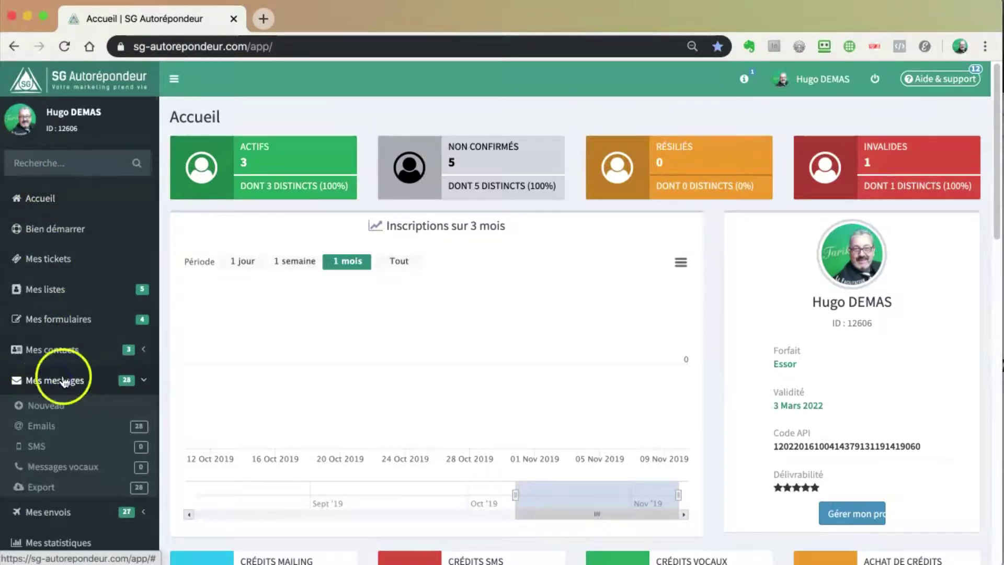
scroll(94, 361, down, 4)
scroll(94, 361, up, 1)
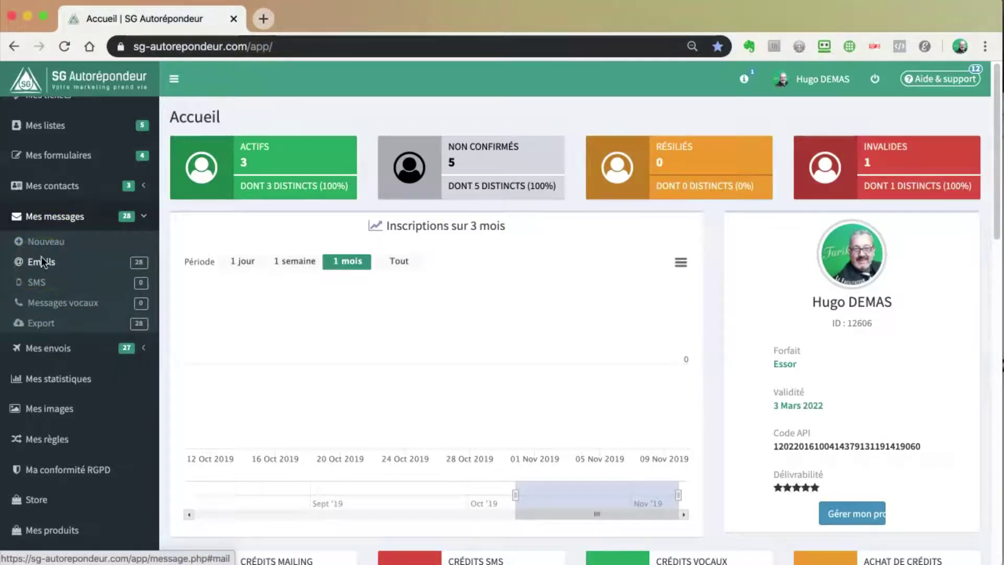
click(45, 243)
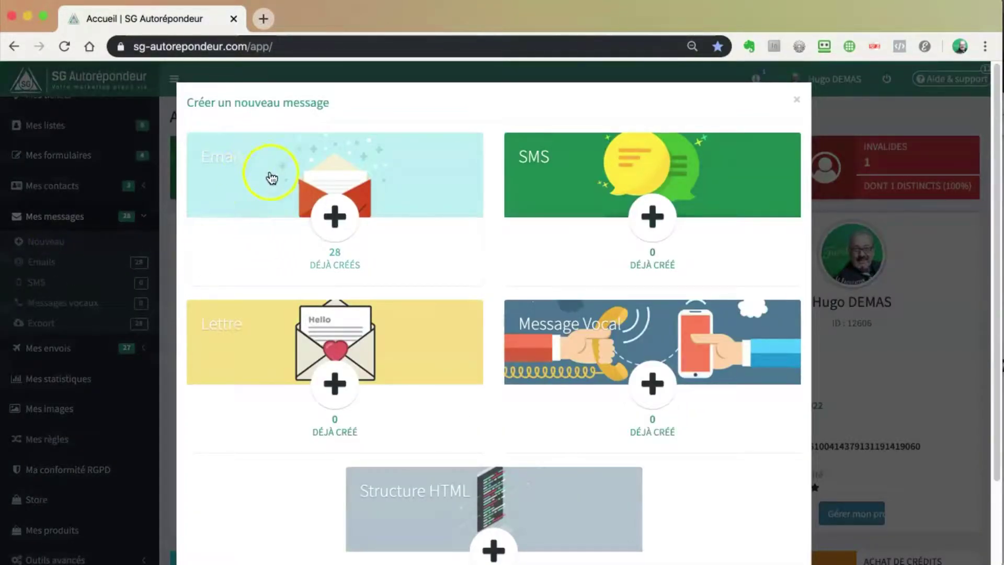
click(272, 178)
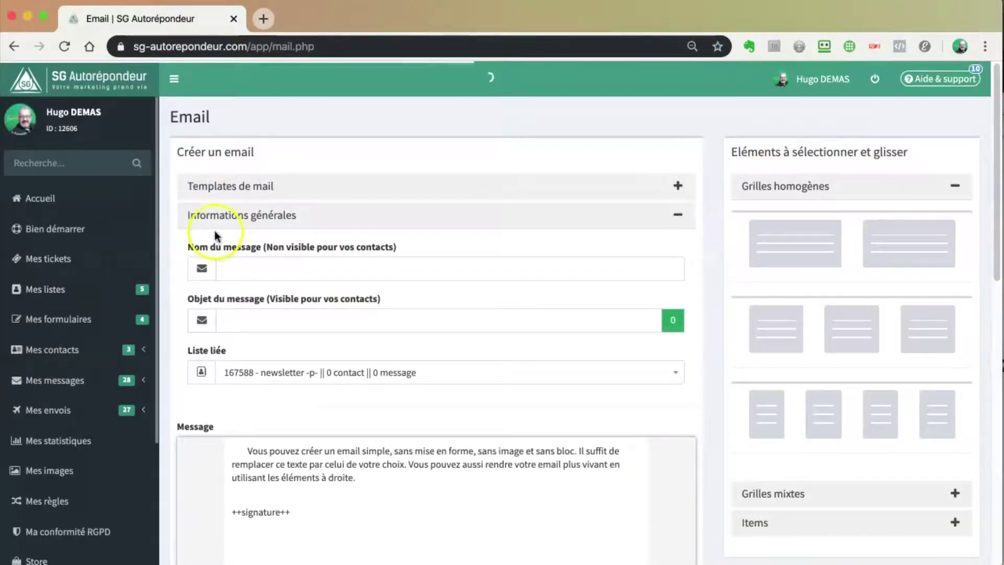
View the help FAQs for the email creation page, and close them.
drag(210, 119, 176, 119)
click(221, 120)
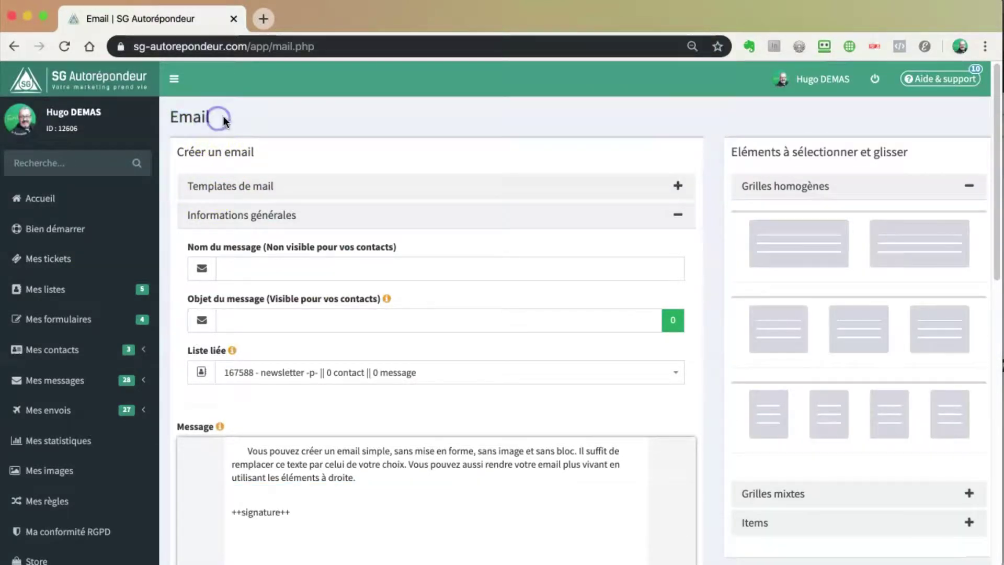
click(951, 80)
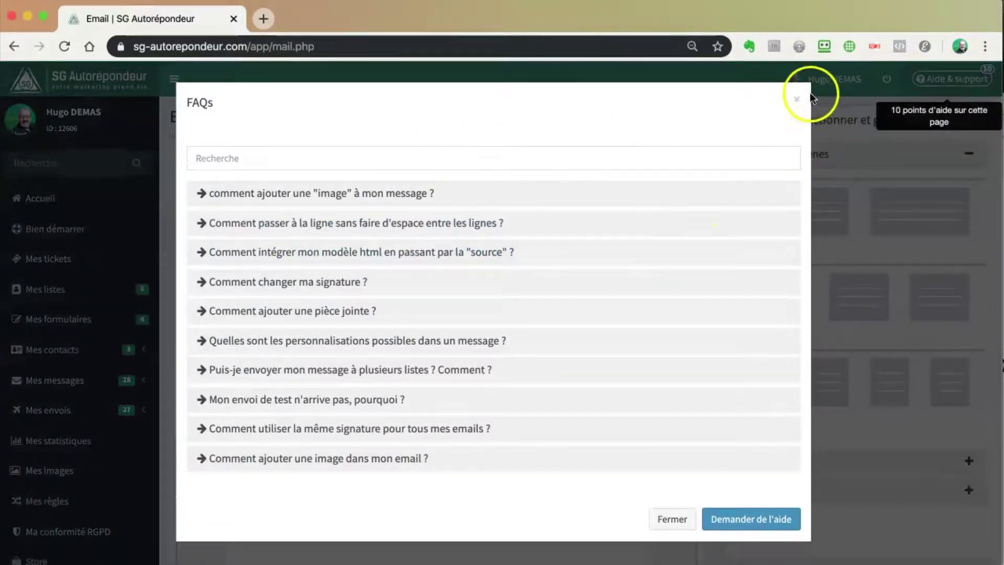
click(796, 99)
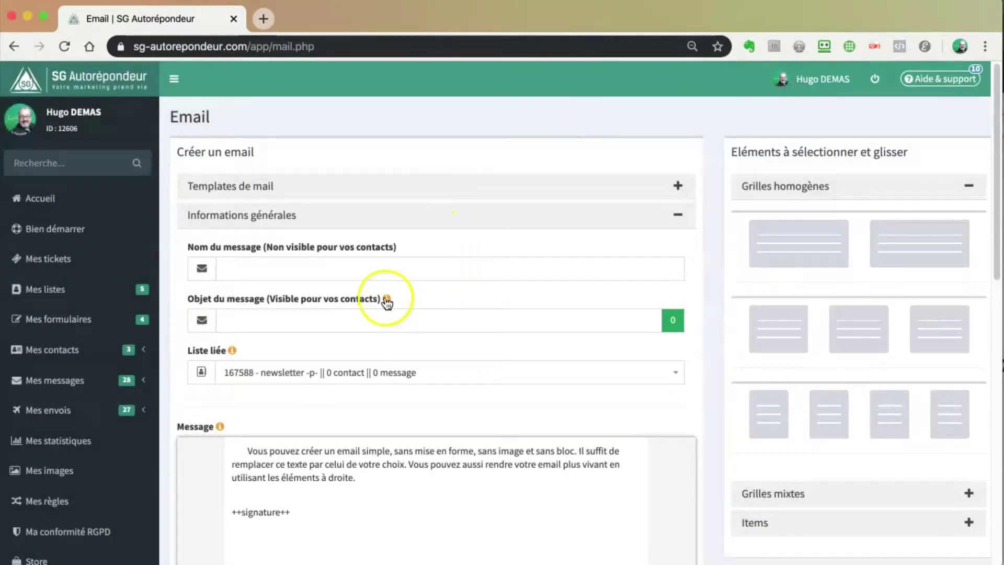
Collapse the "Informations générales" and "Grilles homogènes" sections of the email editor.
click(678, 217)
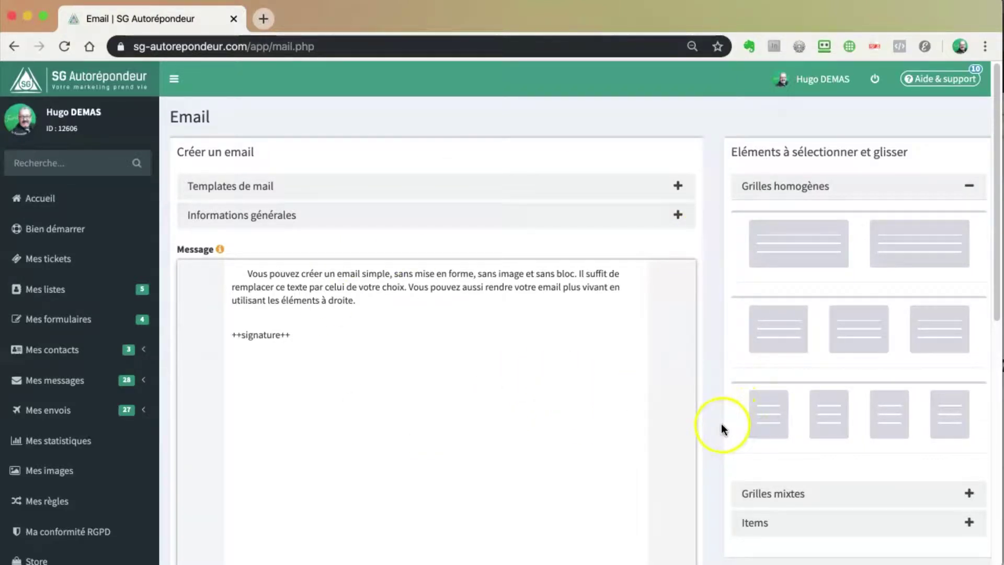
scroll(722, 424, down, 3)
mouse_move(440, 176)
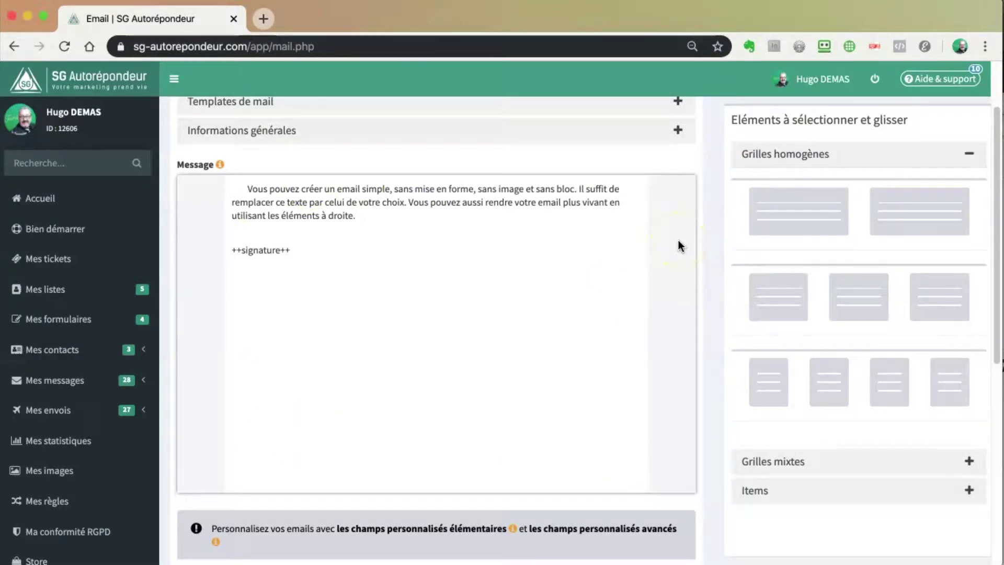
scroll(679, 246, up, 3)
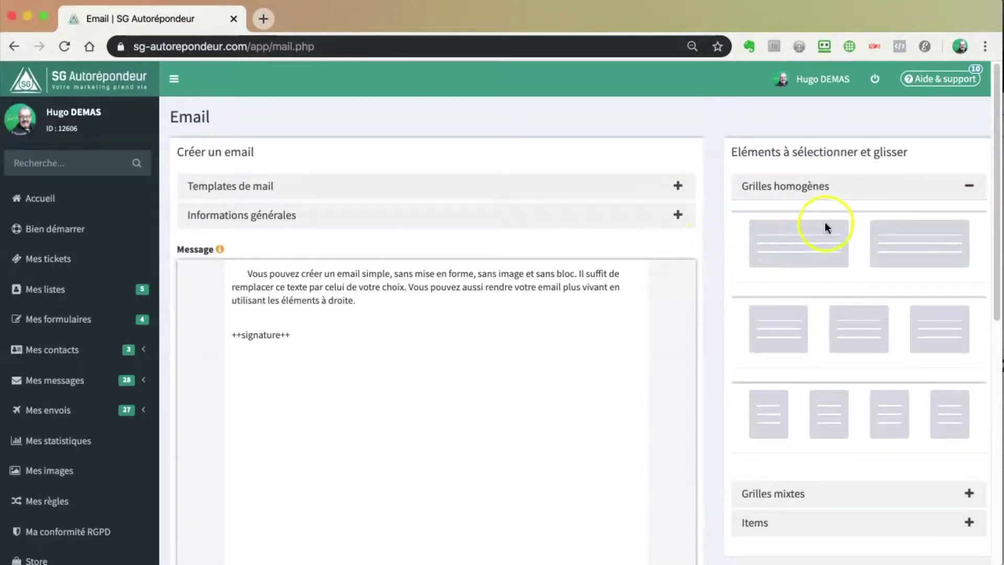
click(970, 184)
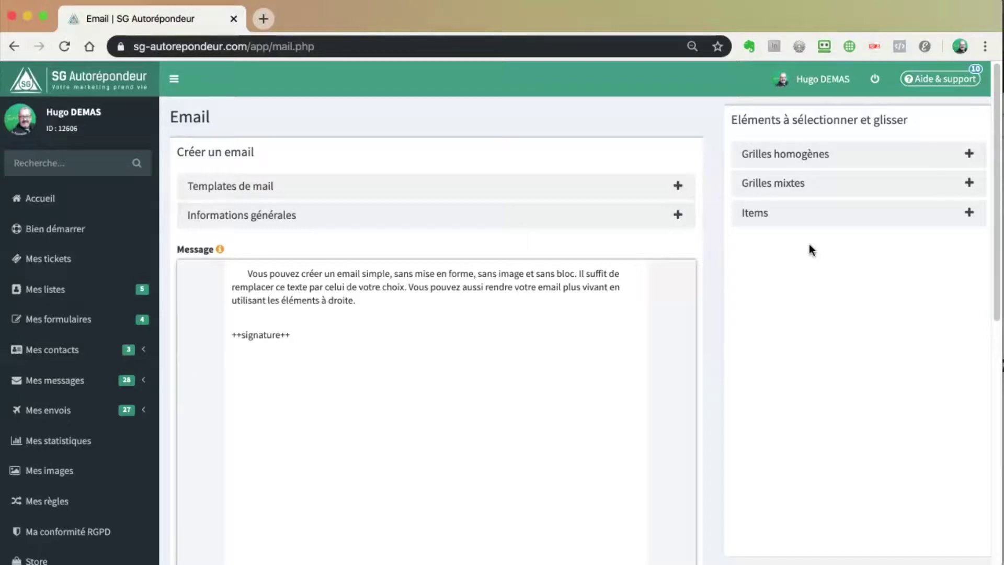
Load the existing message "731939 - 04" as the email's model and accept replacing the current content.
click(677, 186)
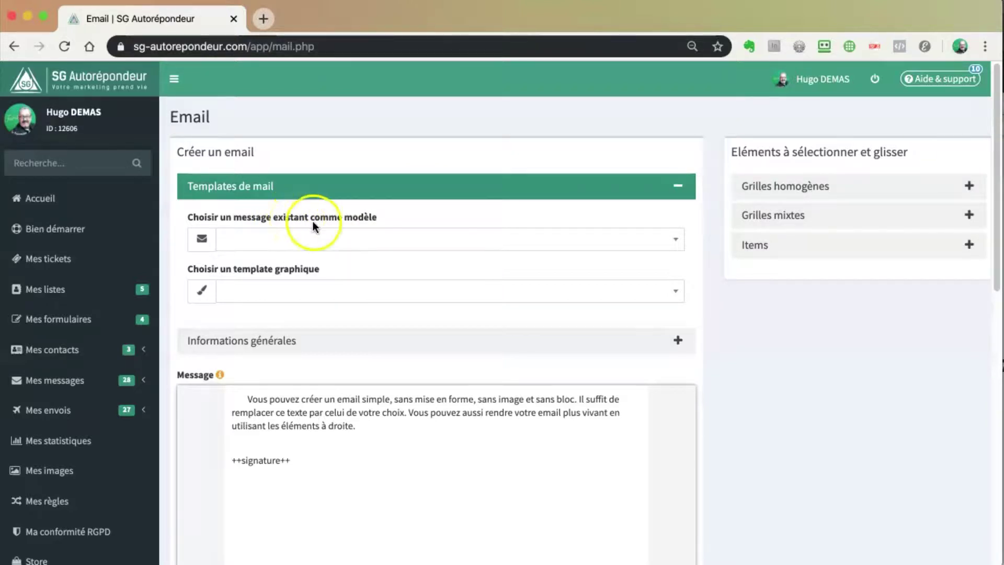
click(677, 239)
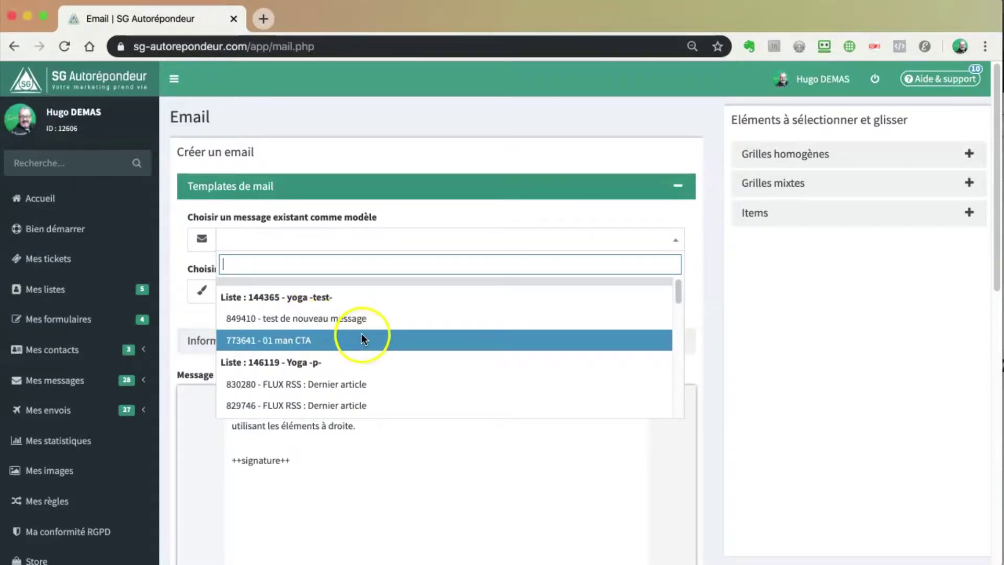
scroll(362, 339, down, 10)
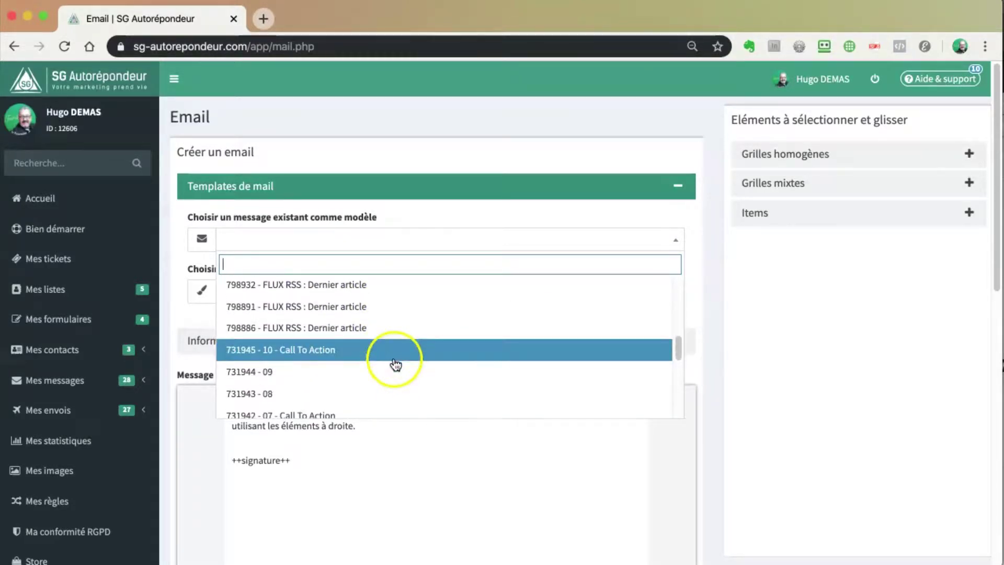
scroll(395, 365, down, 4)
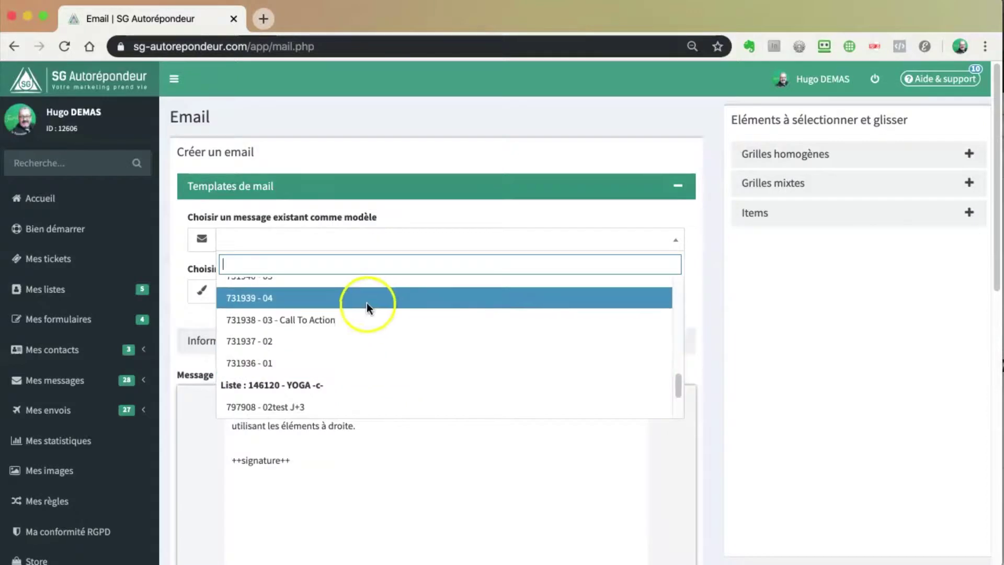
click(266, 300)
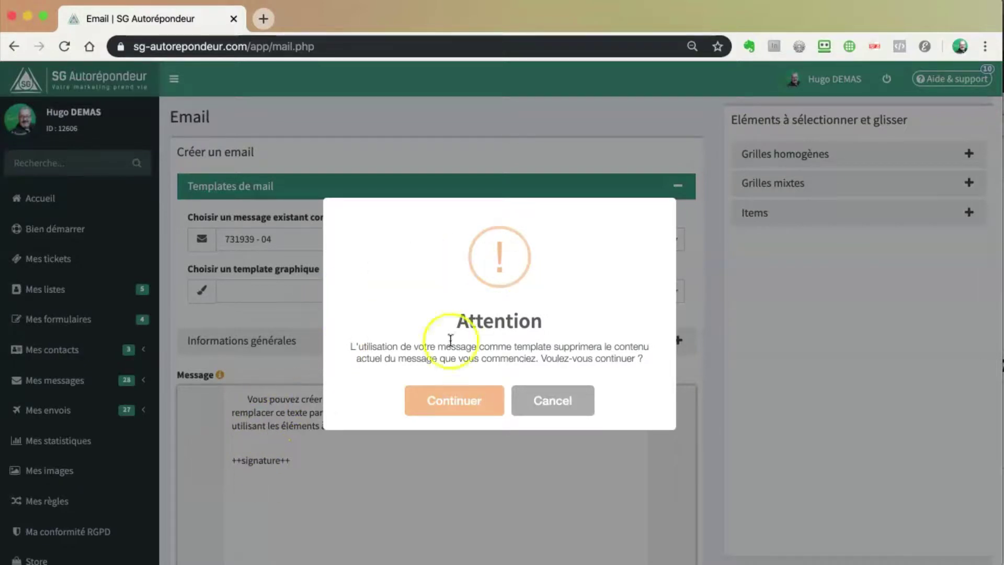
click(459, 405)
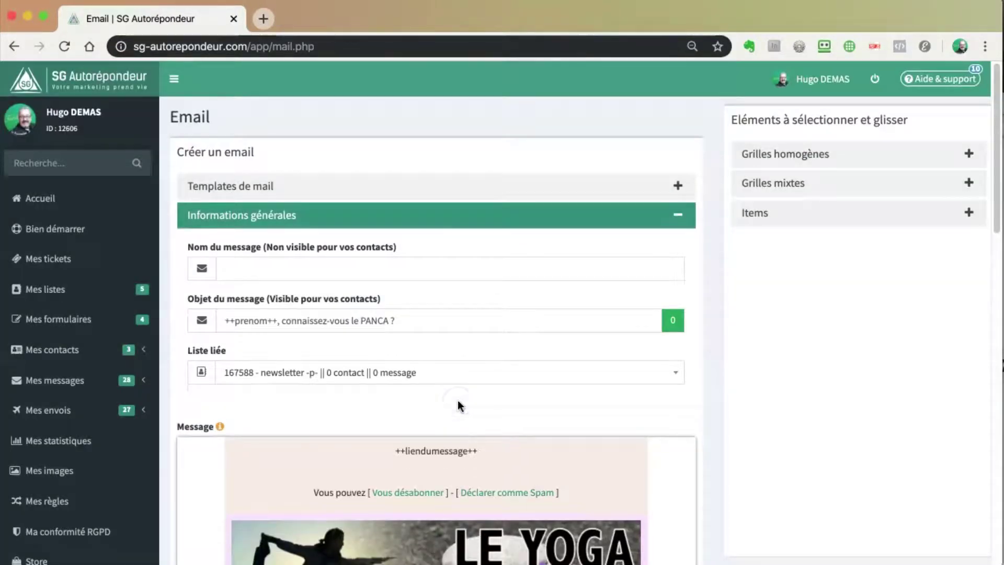
Examine the loaded yoga email's content blocks, the style and save options below it, and its general information.
scroll(690, 429, down, 2)
scroll(695, 427, down, 7)
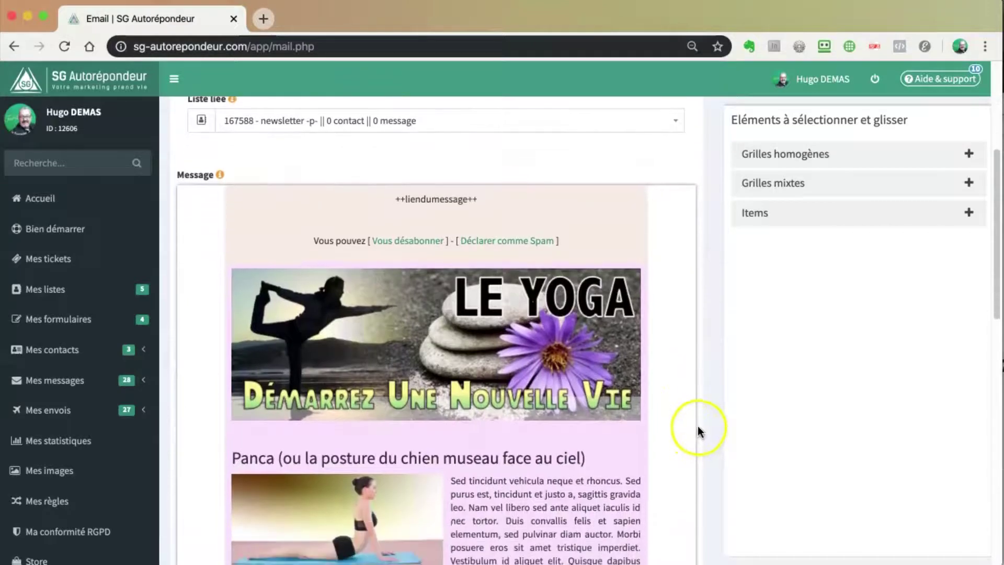
scroll(695, 424, down, 4)
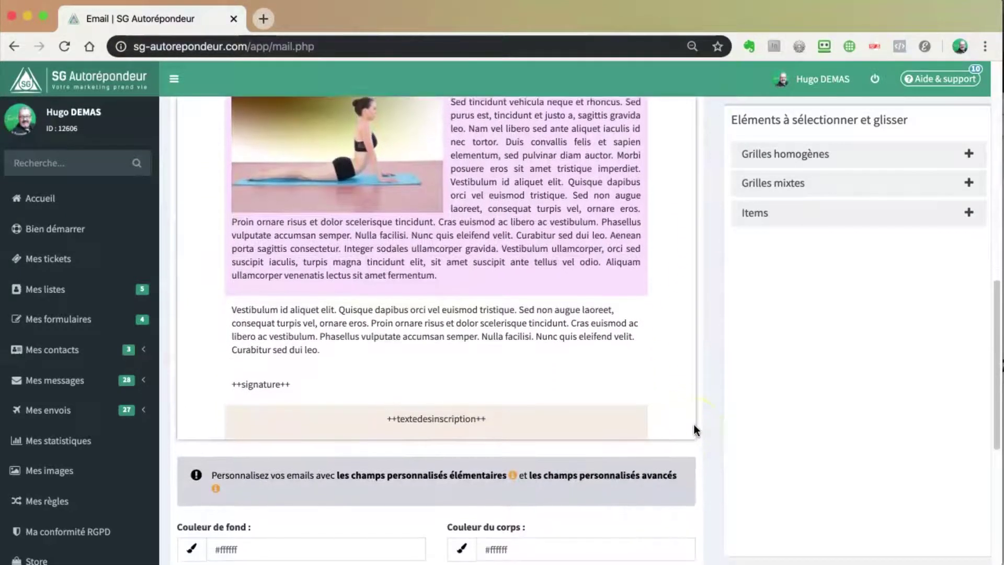
scroll(694, 423, up, 5)
scroll(694, 424, up, 4)
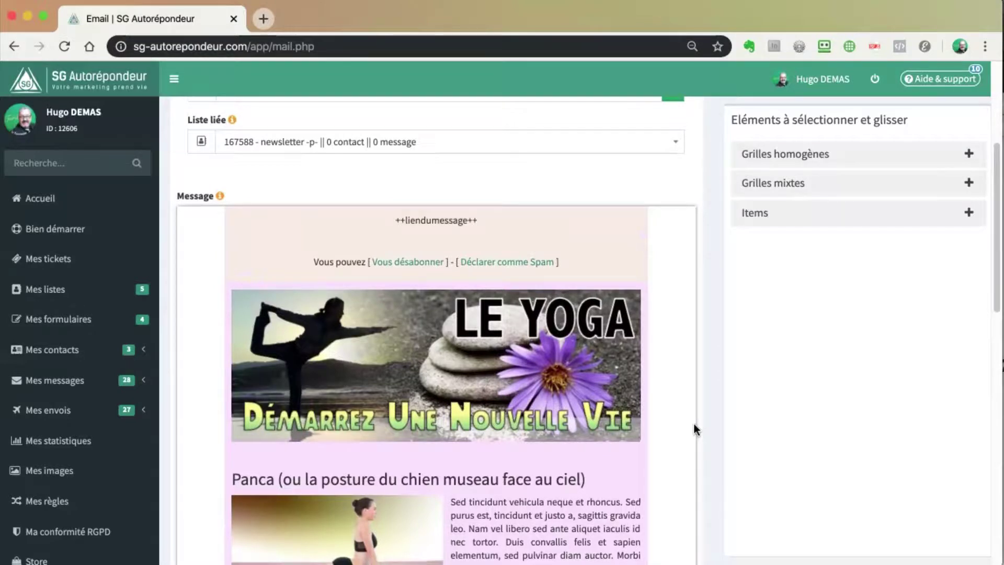
scroll(694, 426, down, 2)
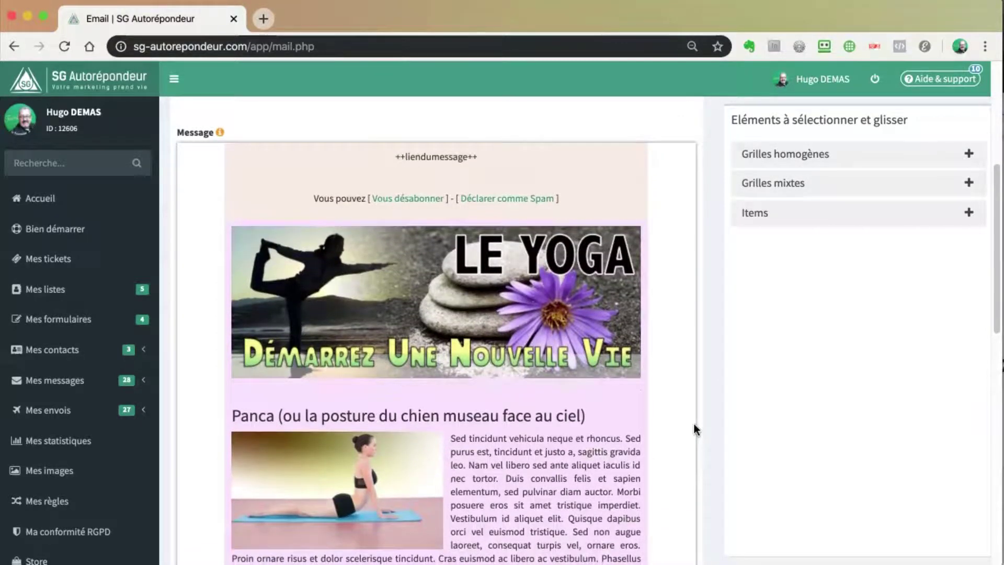
click(553, 413)
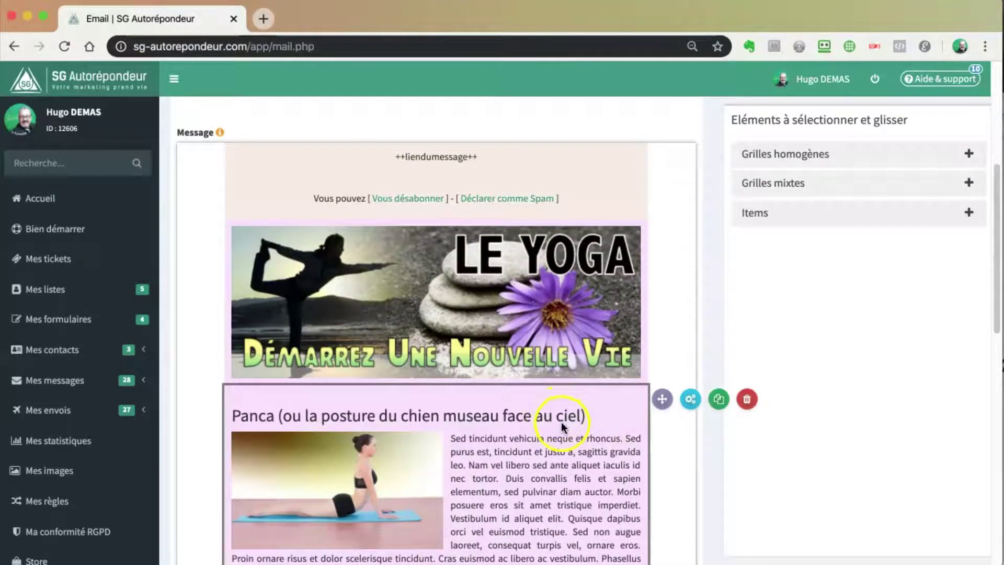
scroll(559, 421, down, 5)
click(560, 421)
scroll(557, 421, down, 2)
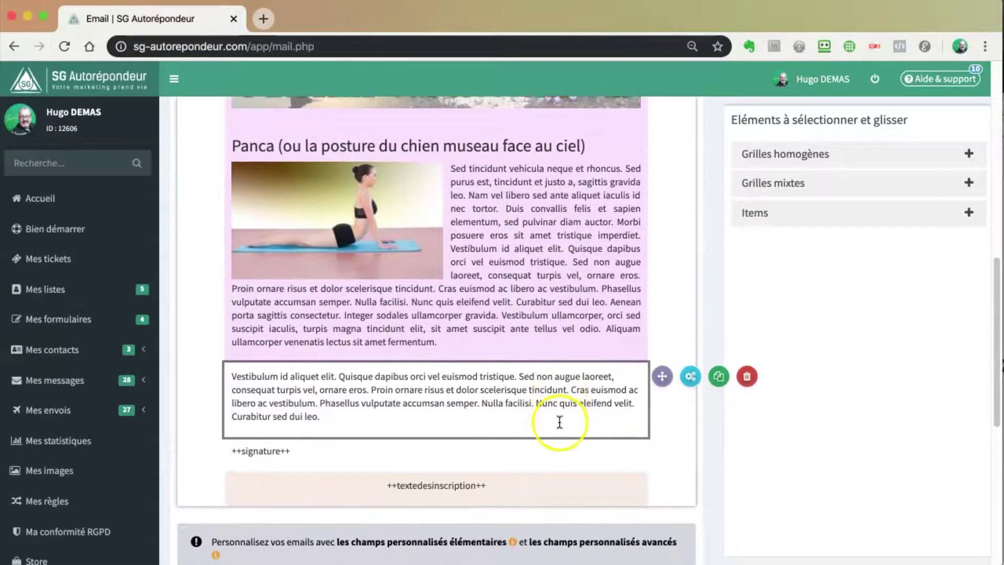
scroll(574, 416, down, 7)
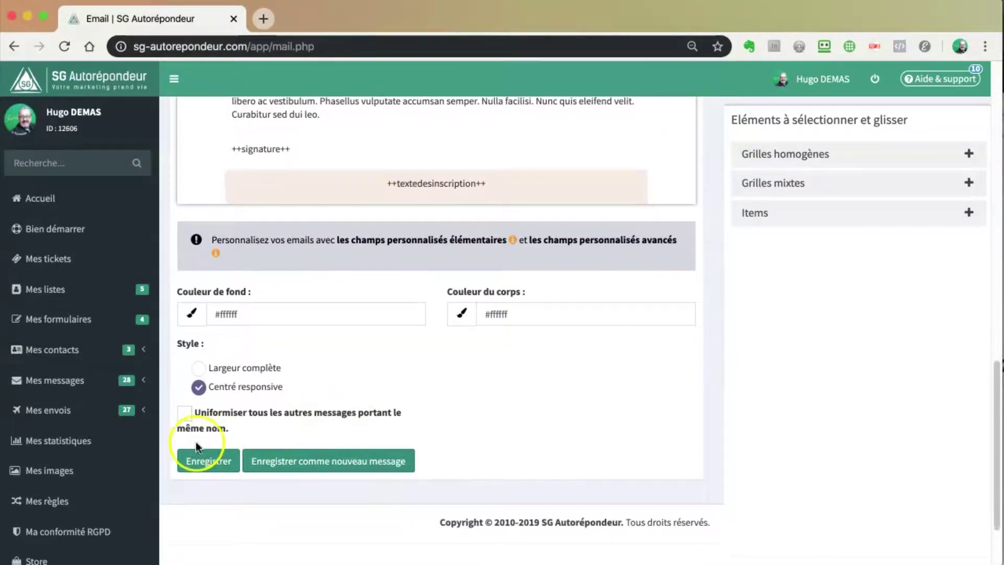
scroll(690, 386, up, 10)
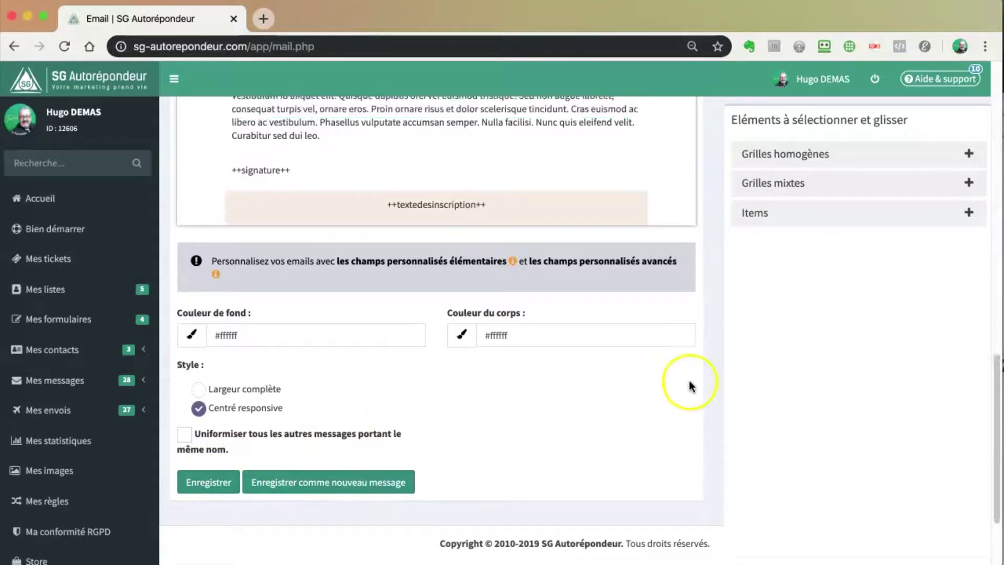
scroll(698, 378, up, 10)
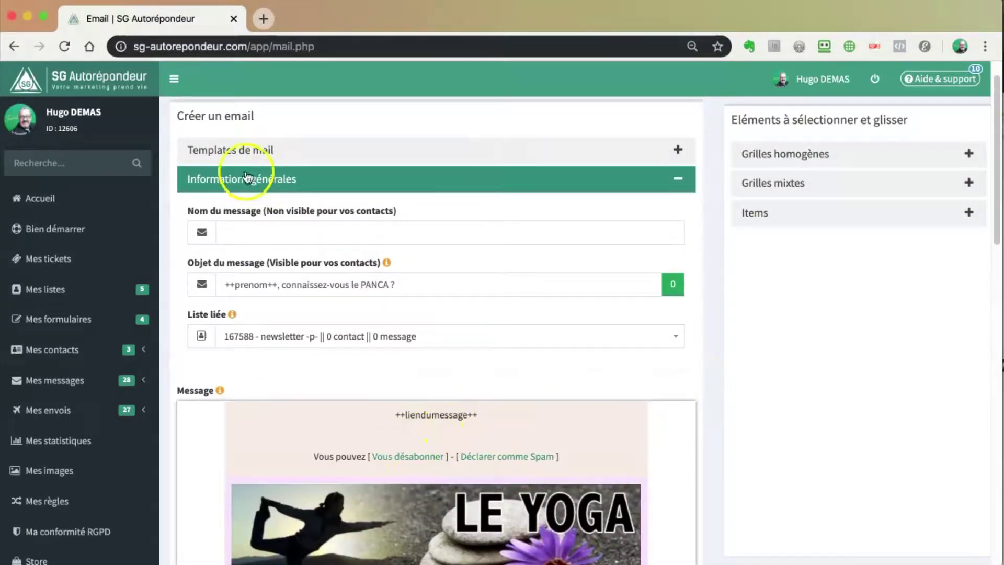
Reload the email page to discard the loaded model, and expand the "Templates de mail" section.
click(64, 46)
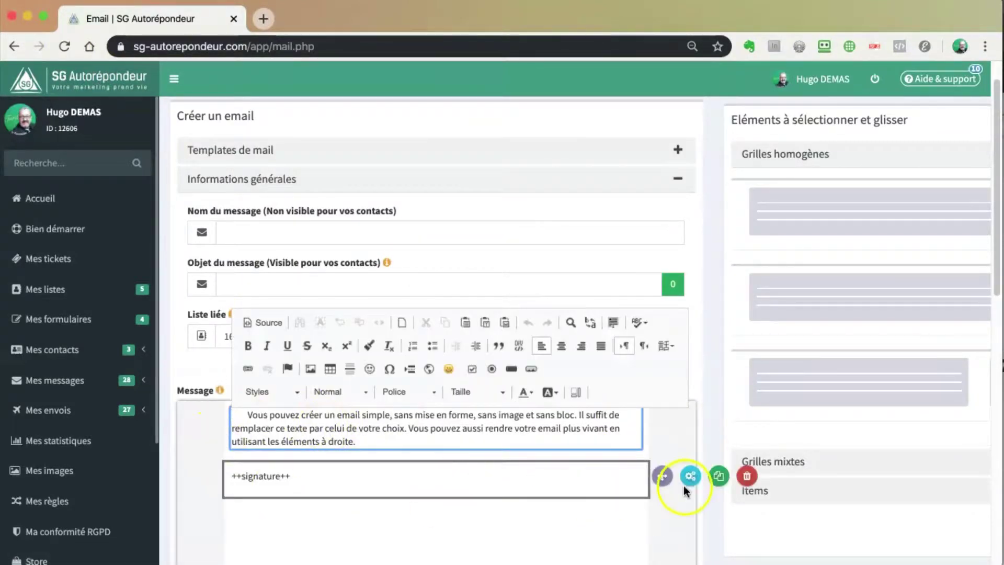
click(688, 512)
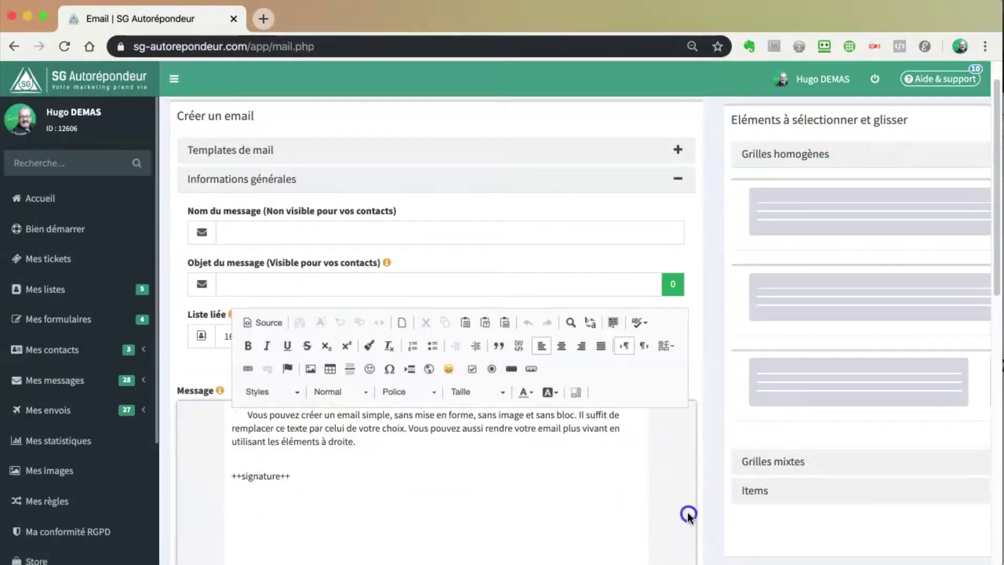
click(677, 150)
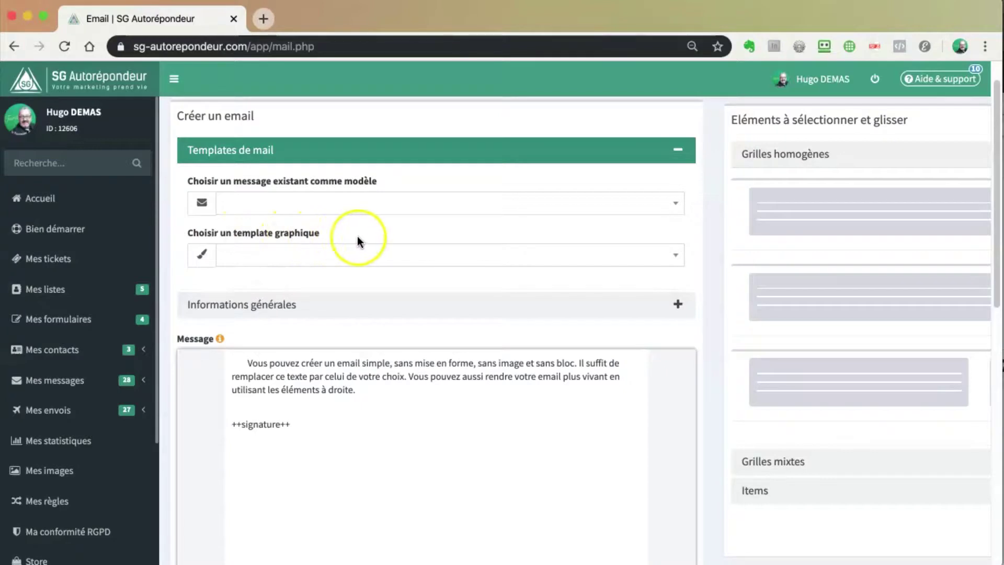
Load the graphic template "Des couleurs d'été" into the email and accept replacing the current content.
click(676, 256)
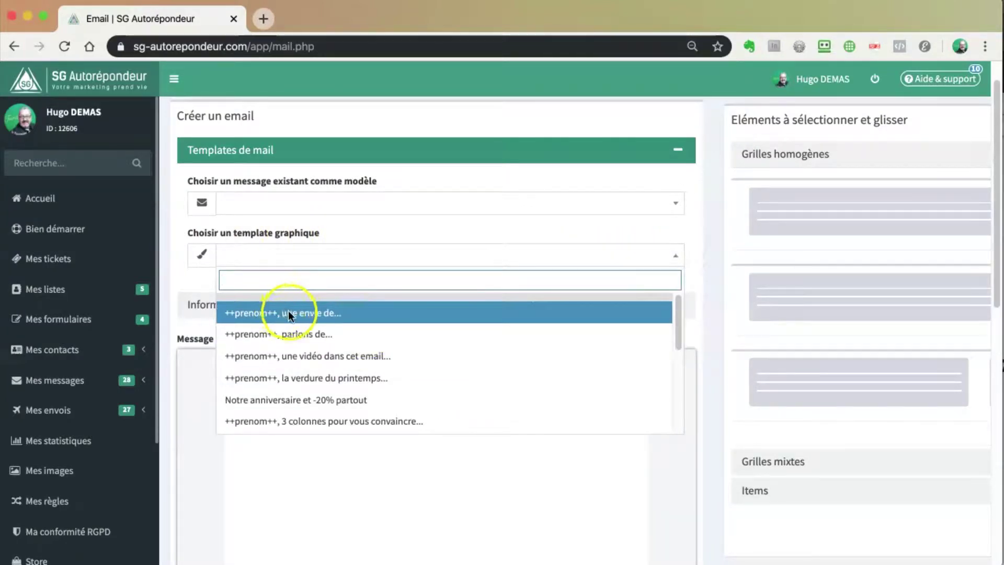
scroll(451, 374, down, 5)
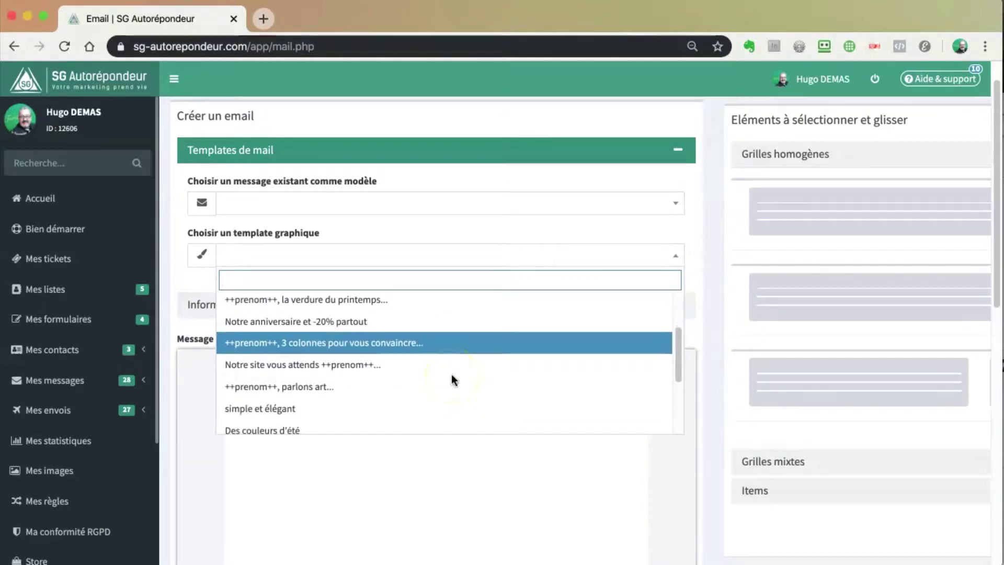
scroll(445, 373, down, 2)
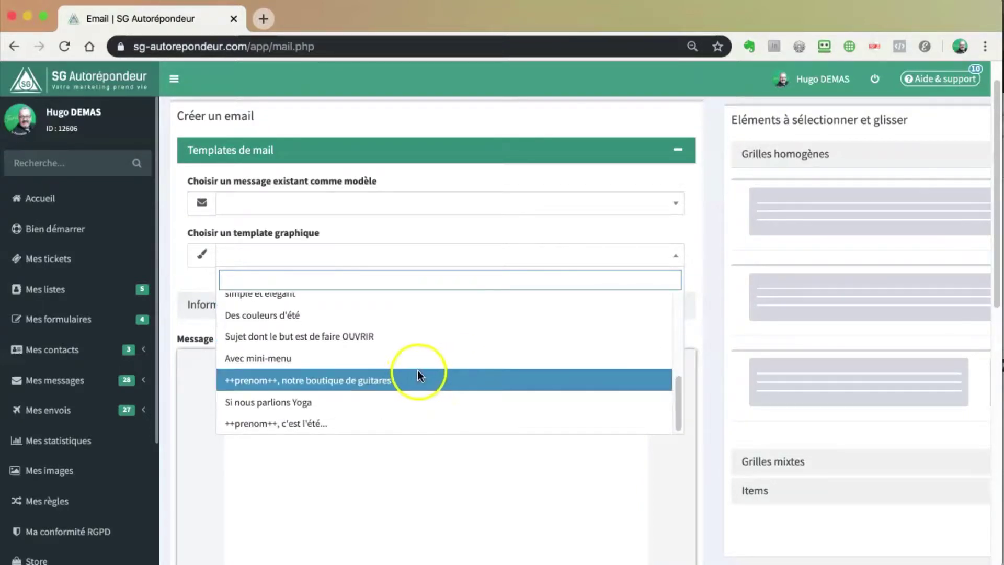
scroll(419, 372, up, 5)
scroll(418, 369, up, 4)
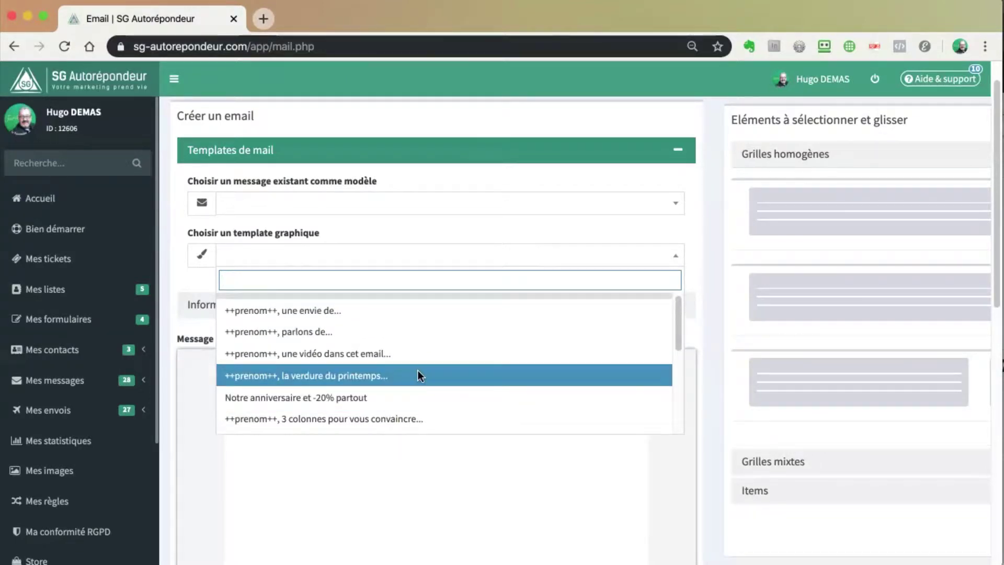
scroll(419, 373, down, 3)
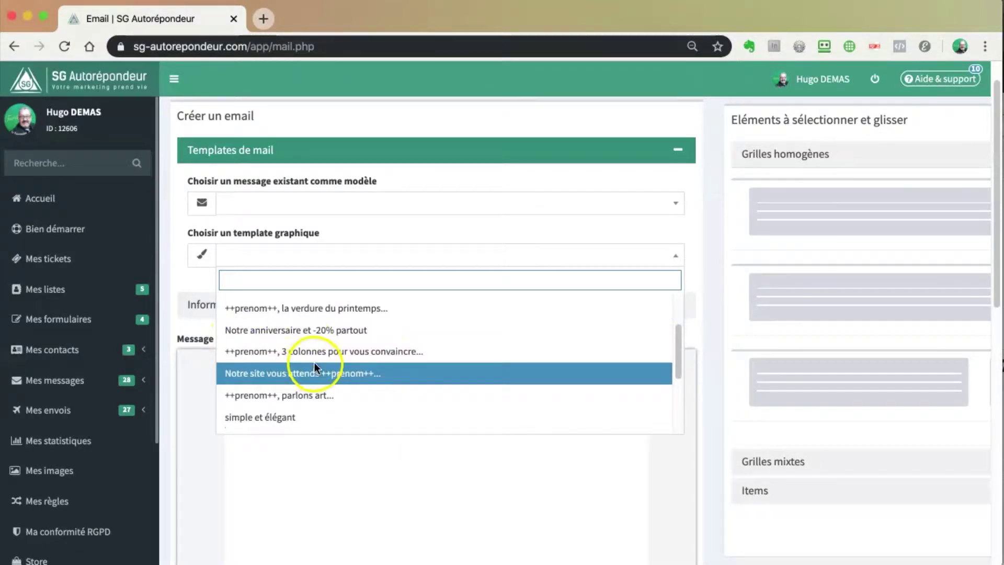
scroll(384, 375, down, 1)
scroll(386, 379, down, 4)
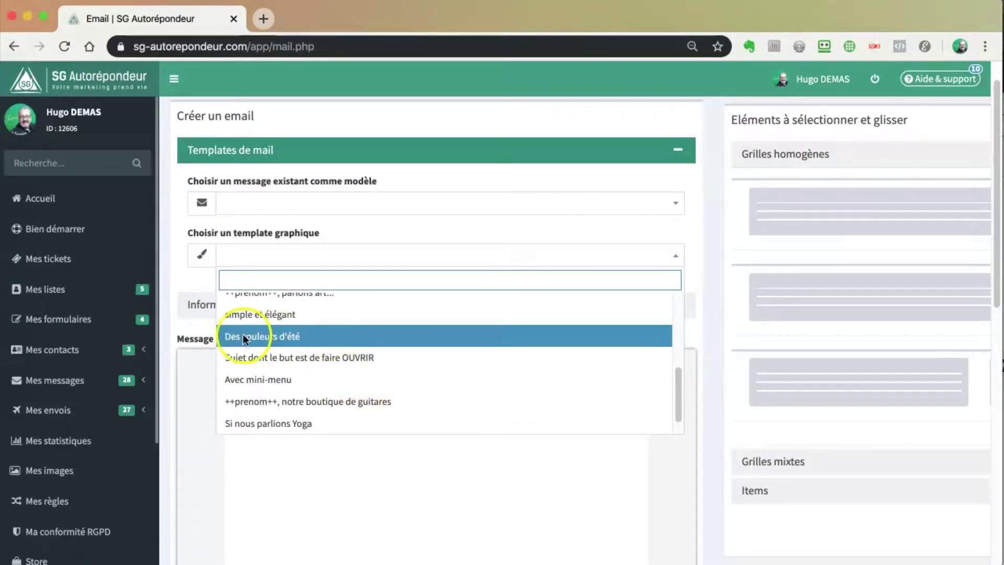
click(262, 335)
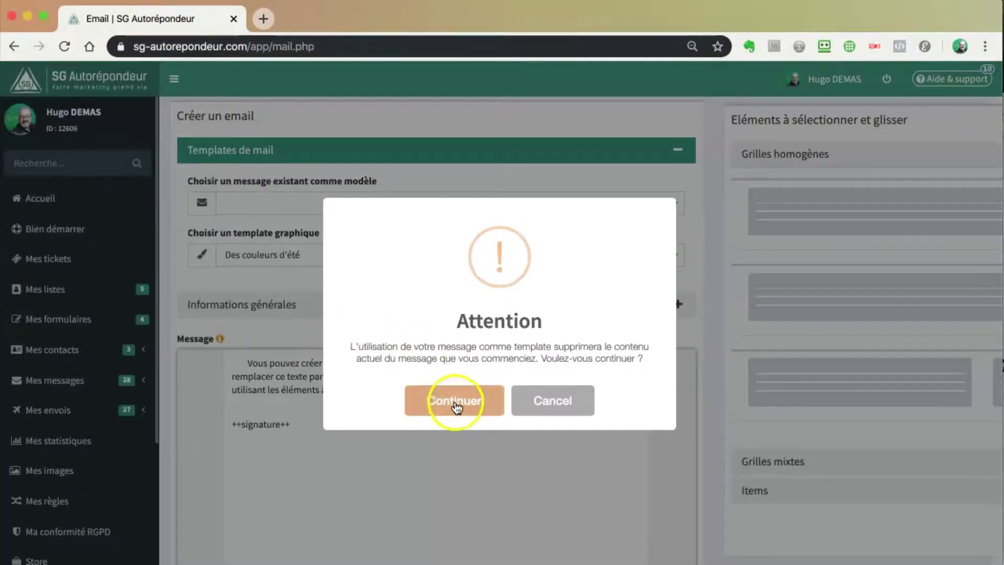
click(451, 404)
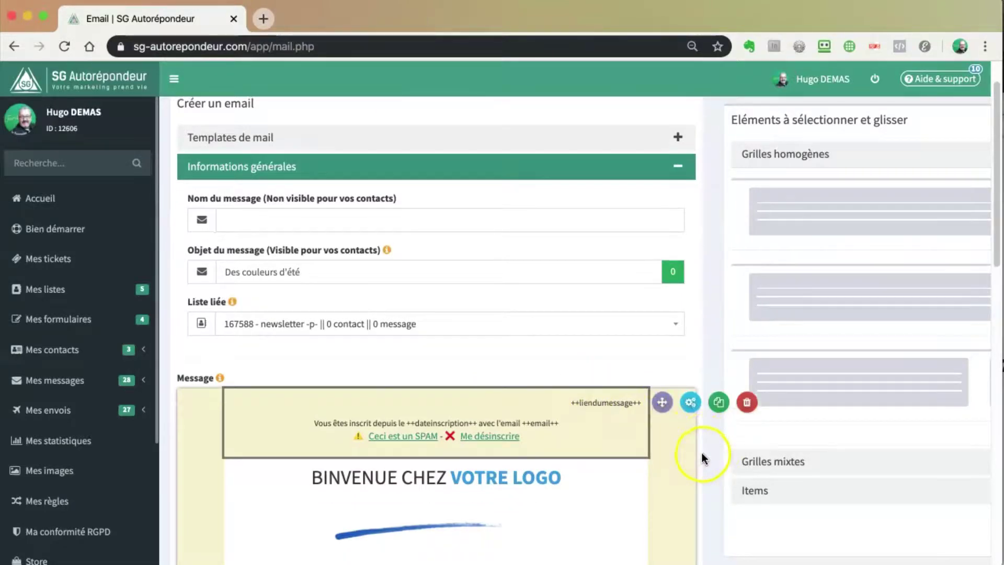
Examine the "Des couleurs d'été" email's header, body text, button and footer blocks, and its general information.
scroll(702, 450, down, 5)
scroll(701, 445, down, 5)
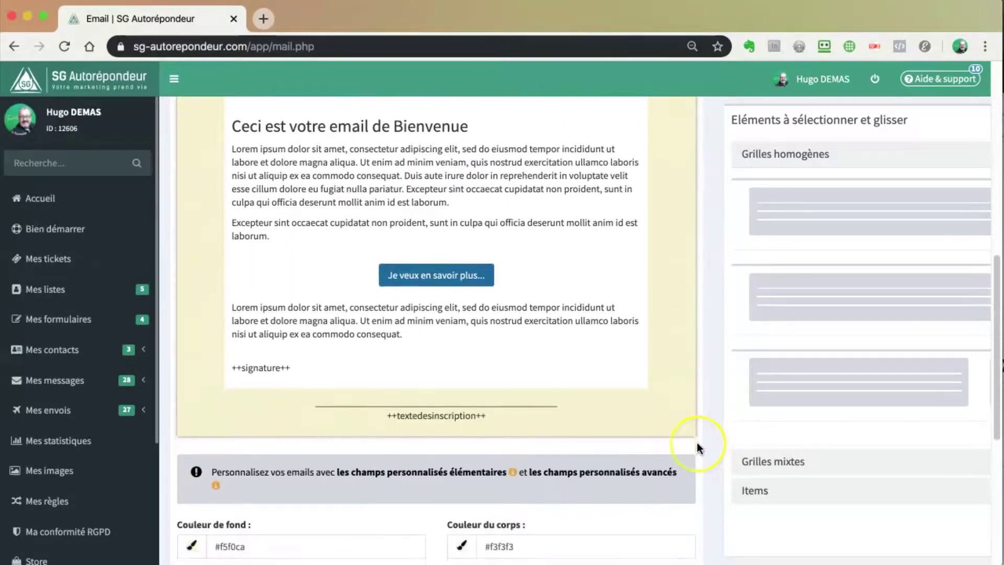
scroll(697, 442, up, 6)
scroll(695, 443, up, 3)
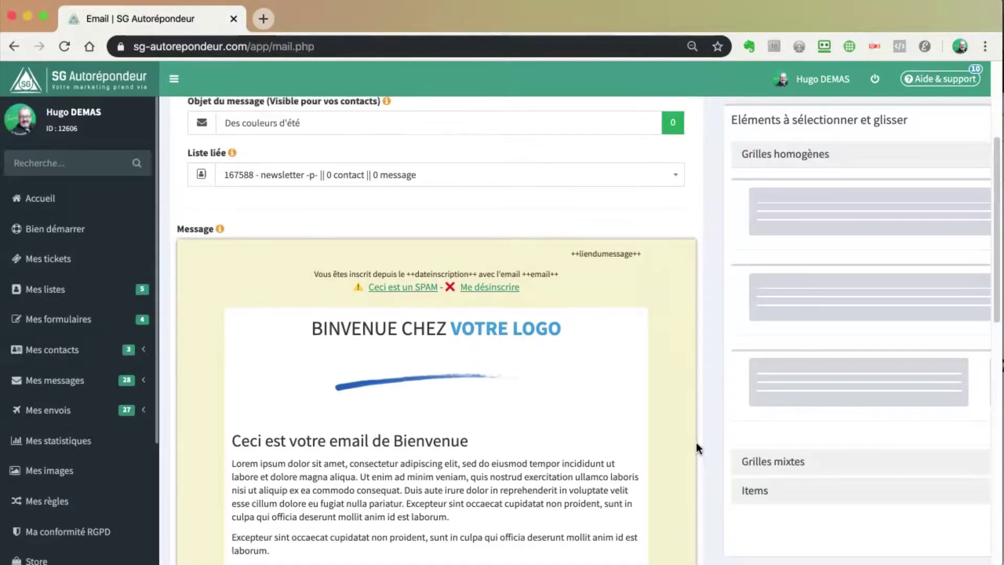
scroll(679, 402, down, 4)
scroll(695, 427, down, 1)
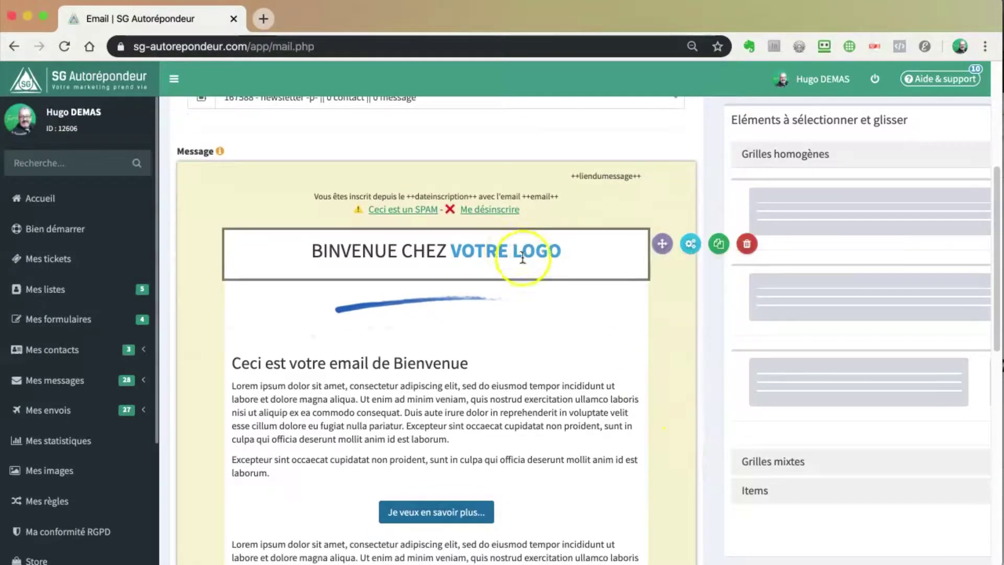
mouse_move(686, 361)
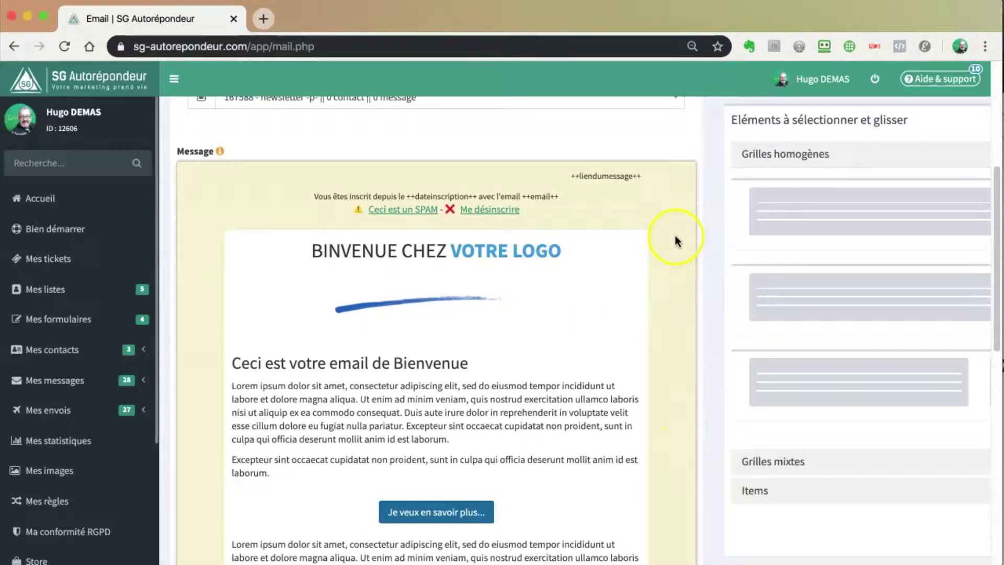
scroll(680, 240, up, 1)
scroll(681, 251, down, 3)
scroll(681, 260, down, 1)
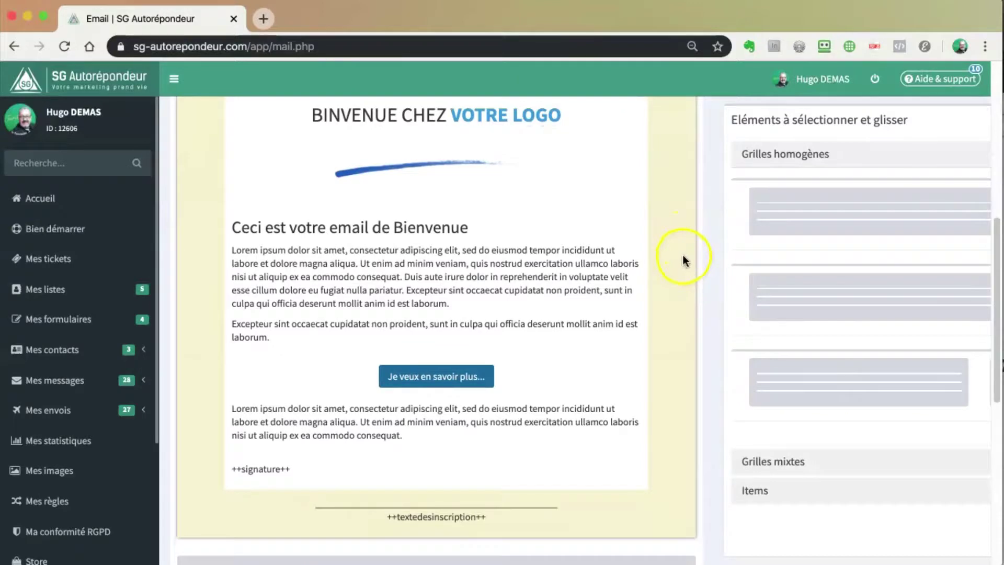
scroll(684, 254, up, 10)
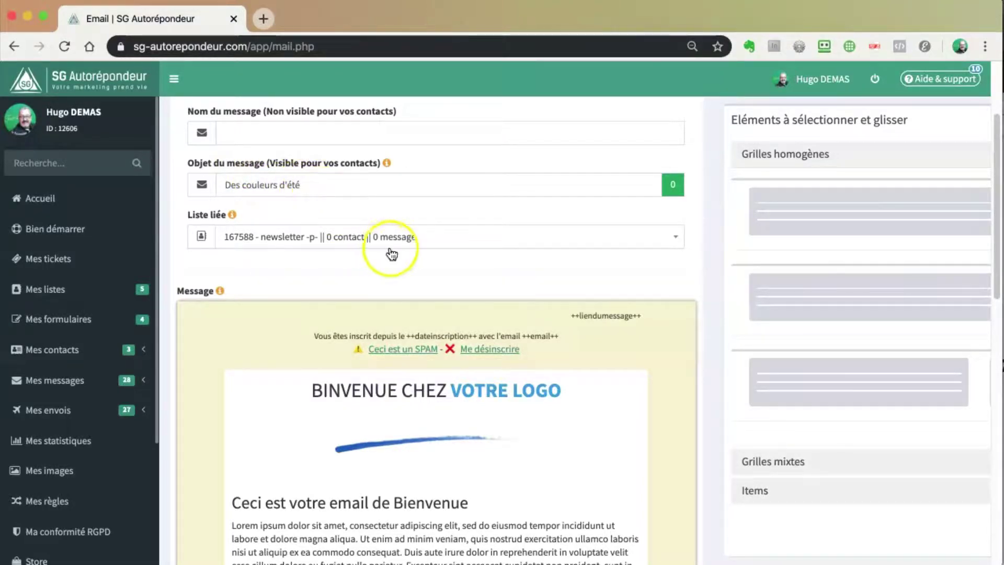
scroll(371, 198, up, 3)
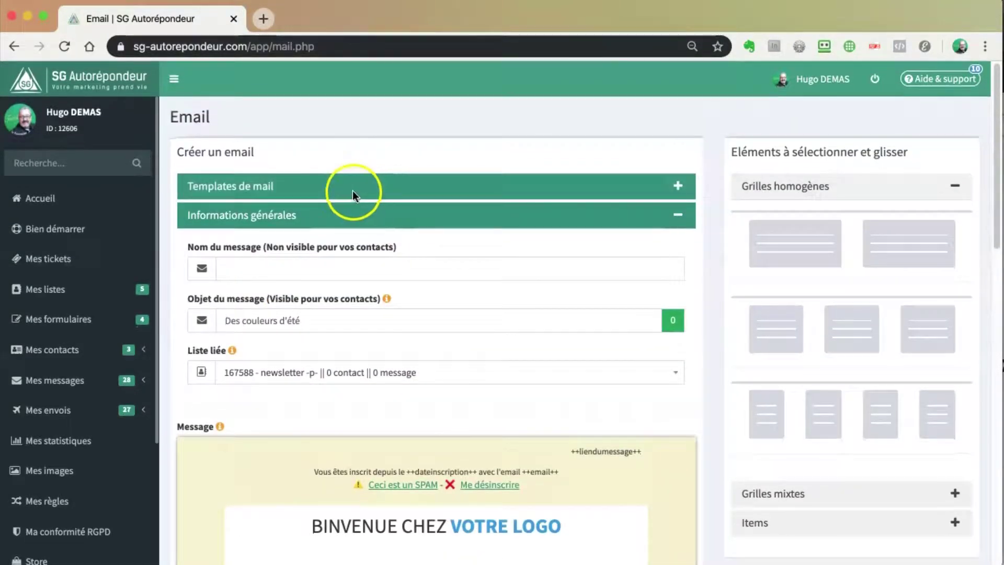
Reload the email page to discard the template, and load the graphic template "++prenom++, notre boutique de guitares" instead, accepting the content replacement.
click(63, 47)
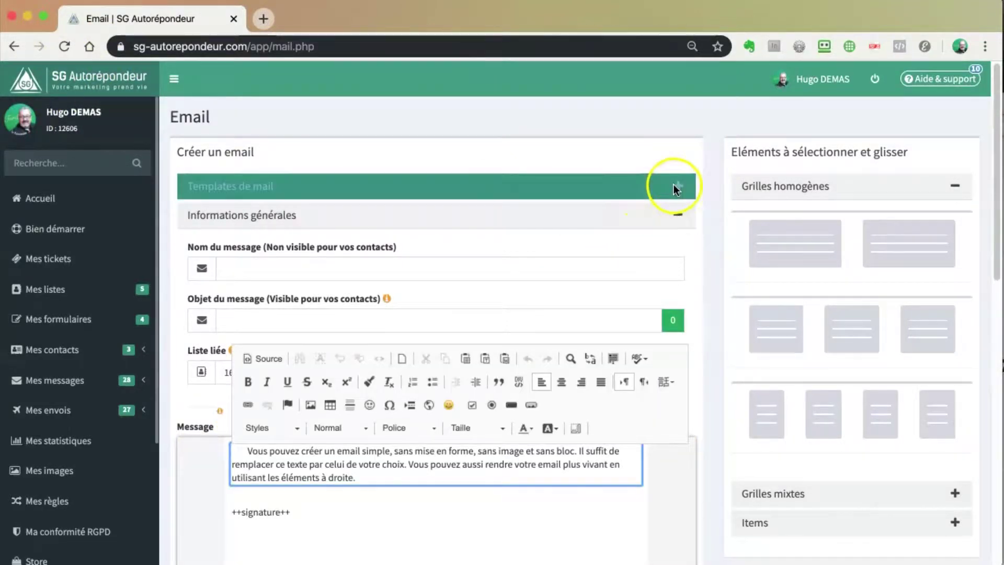
click(677, 184)
click(353, 289)
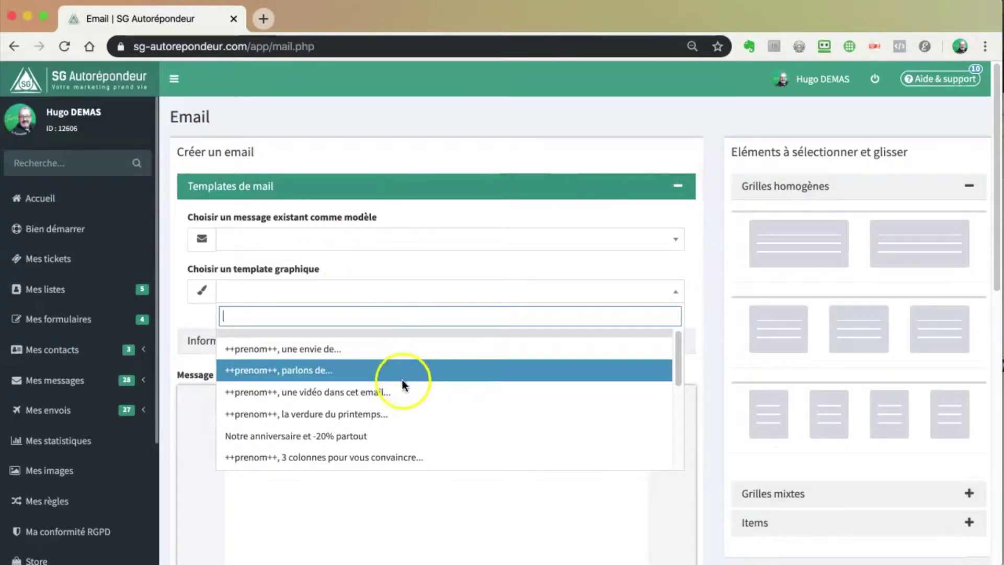
scroll(399, 389, down, 3)
scroll(391, 393, down, 4)
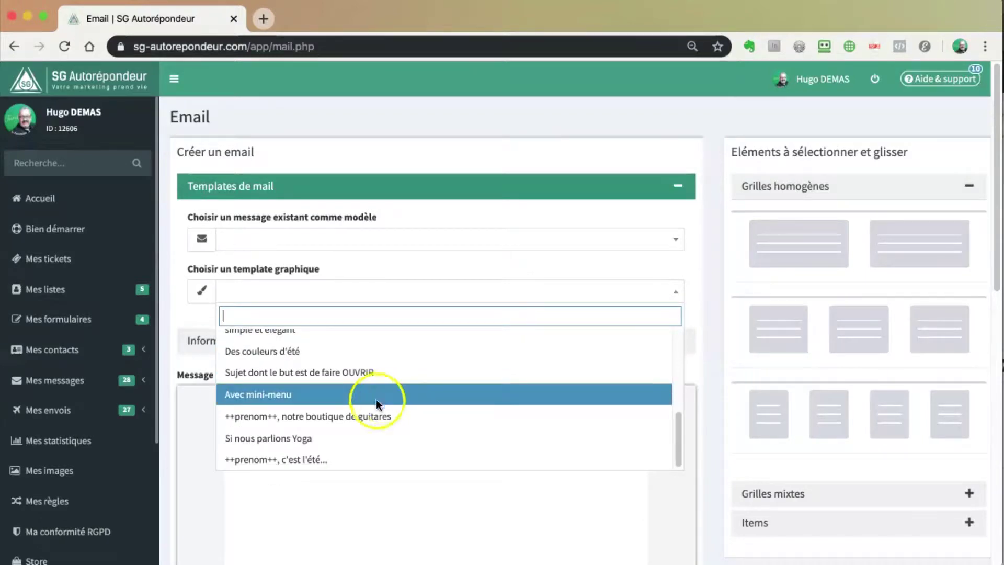
click(353, 415)
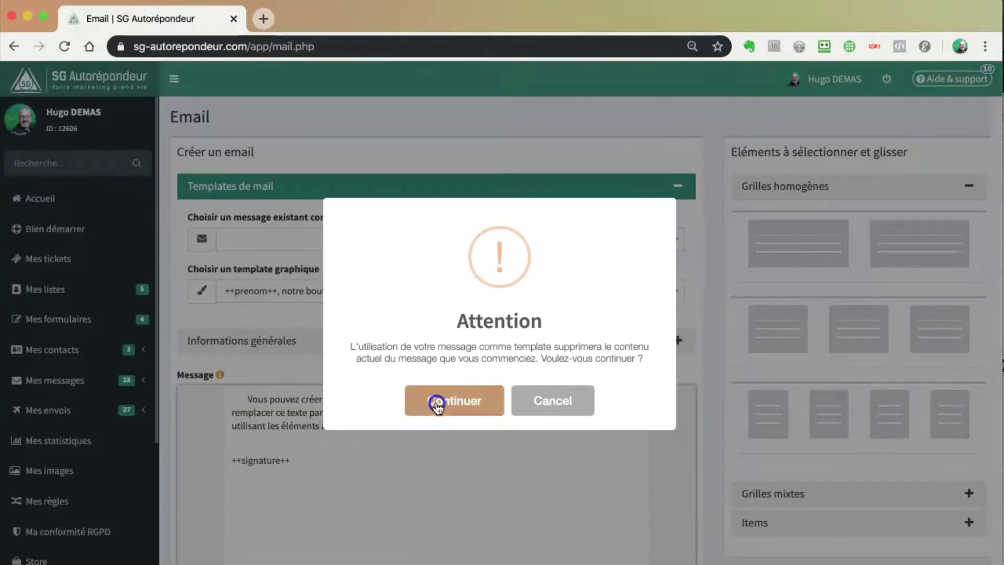
click(439, 404)
Examine the guitar shop email's banner, product and price blocks, photos, signature area and general information.
scroll(700, 433, down, 2)
scroll(707, 432, down, 6)
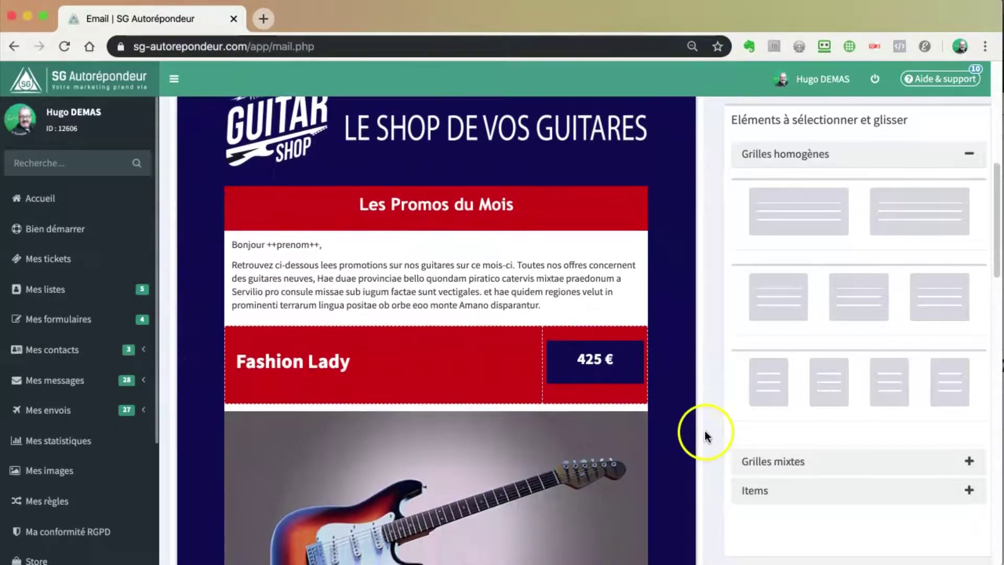
scroll(705, 434, up, 3)
scroll(706, 435, down, 2)
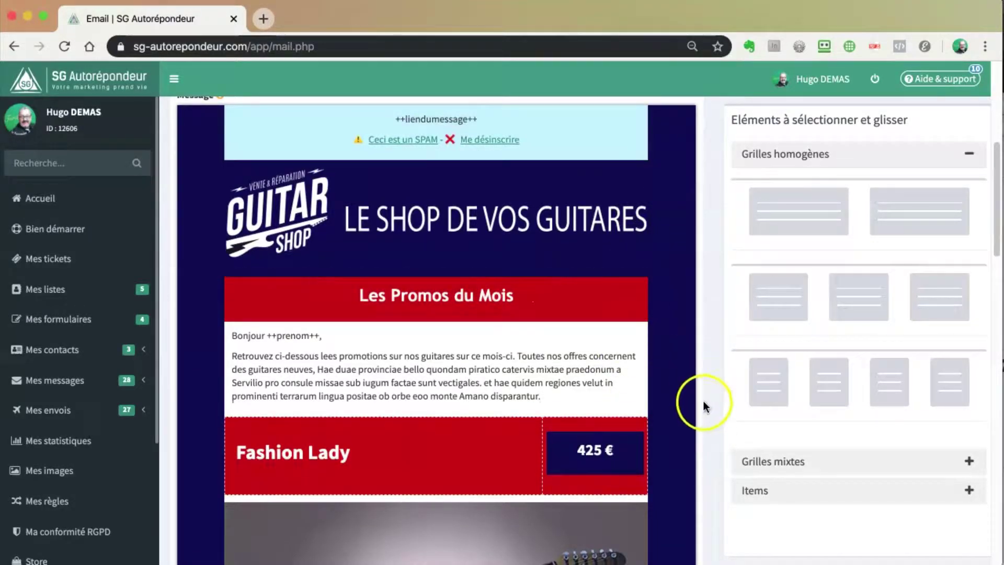
scroll(702, 411, down, 5)
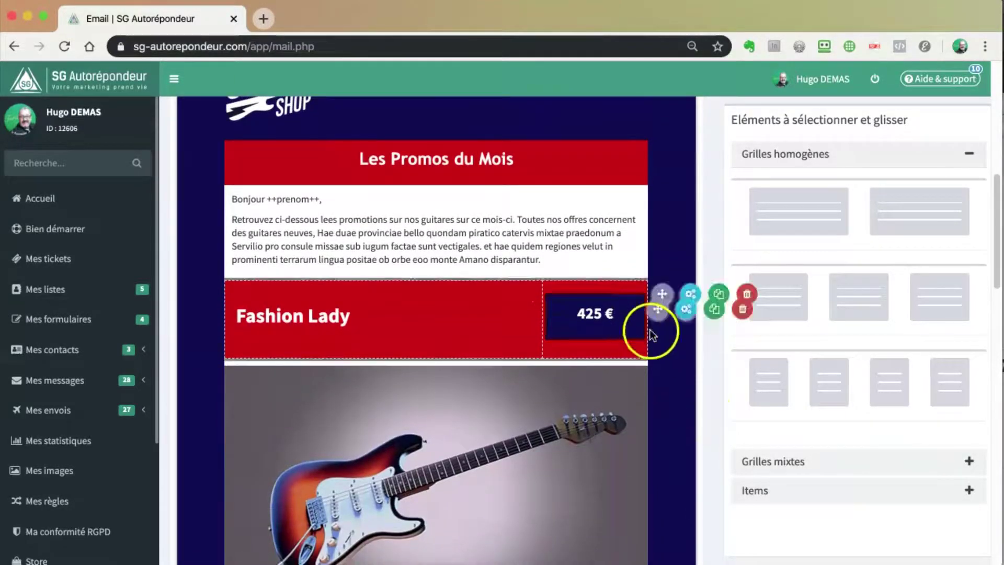
scroll(678, 371, down, 9)
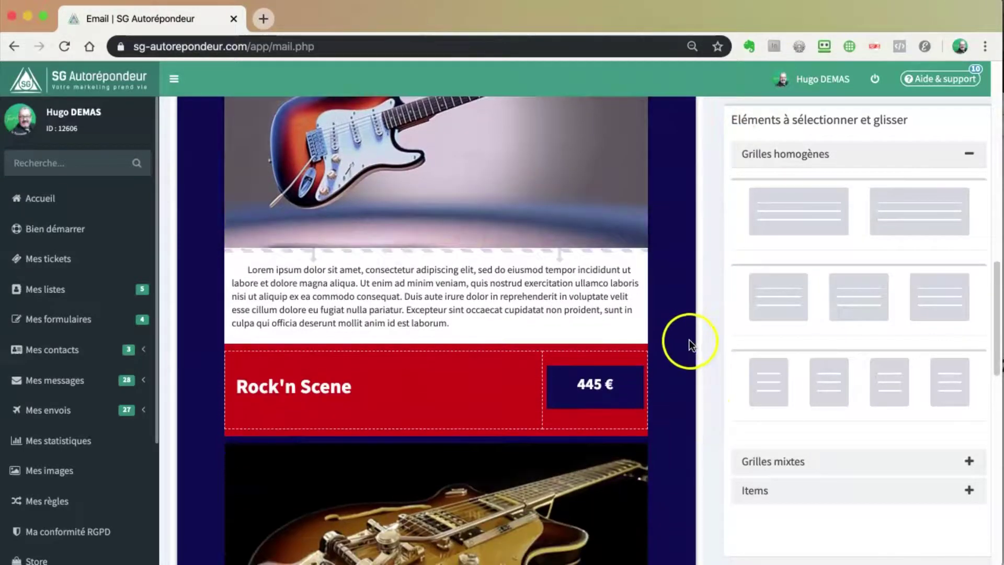
scroll(680, 340, down, 6)
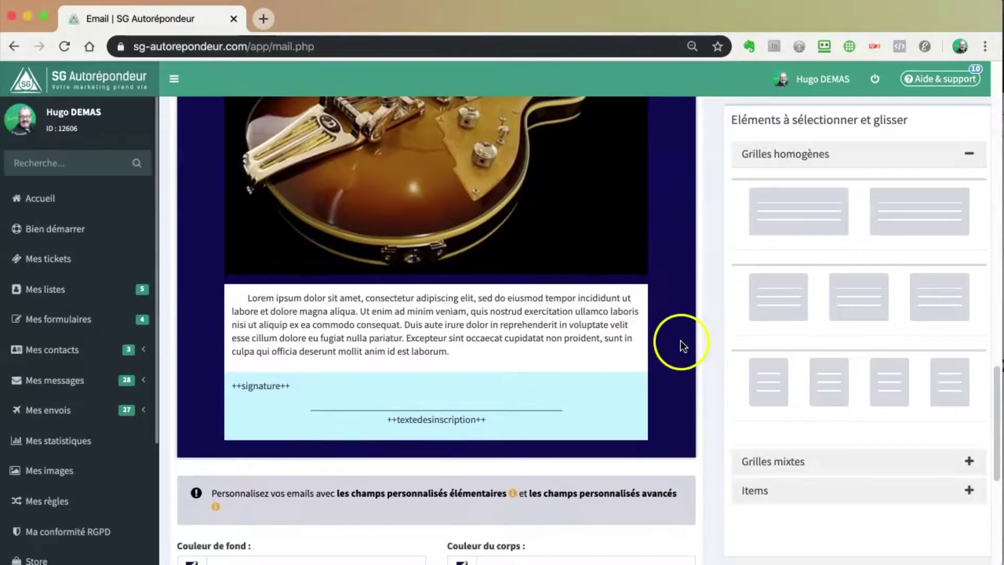
scroll(679, 329, up, 13)
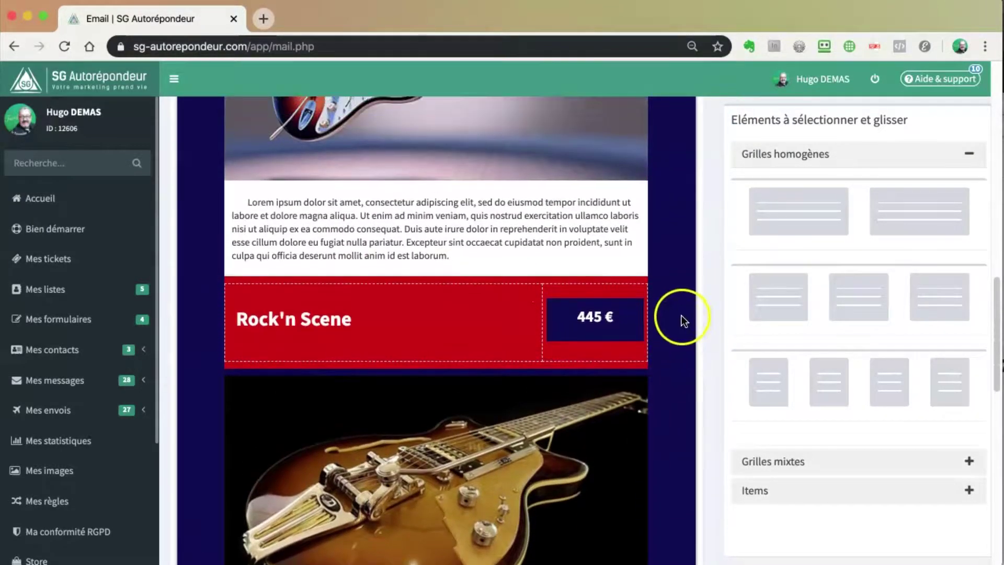
scroll(682, 315, up, 10)
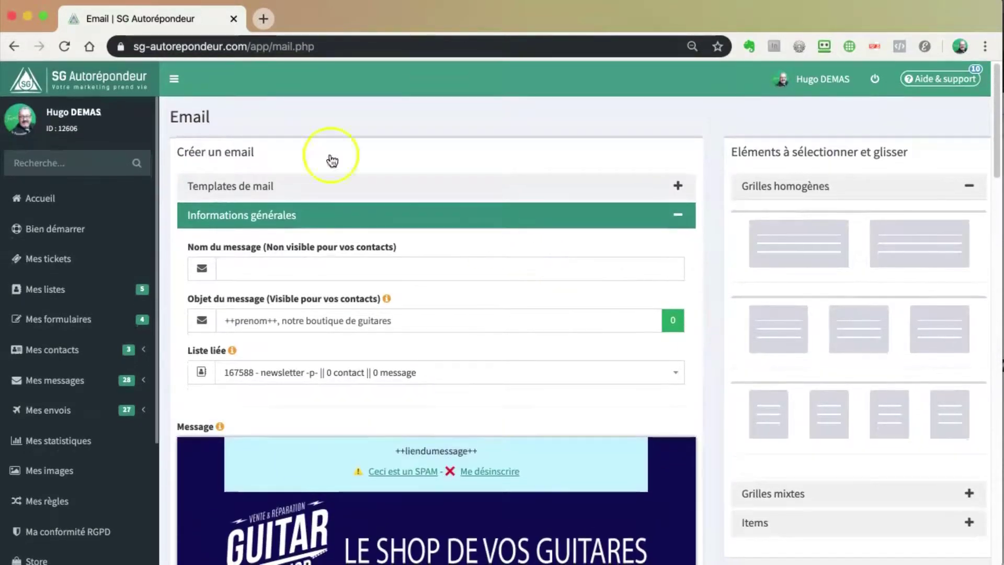
Reload the email page and load the graphic template "Notre anniversaire et -20% partout", accepting the replacement of the current content.
click(95, 66)
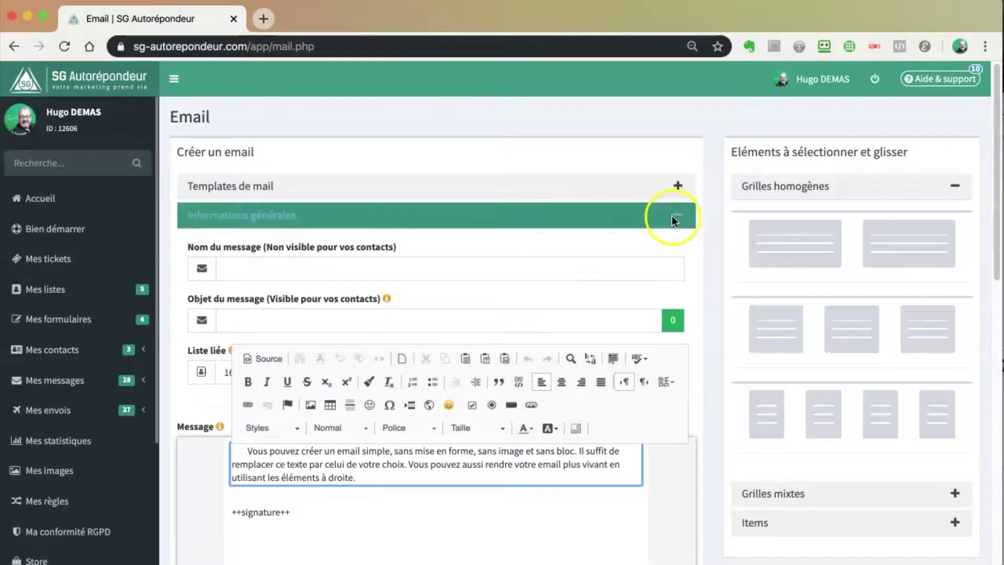
click(616, 197)
click(286, 290)
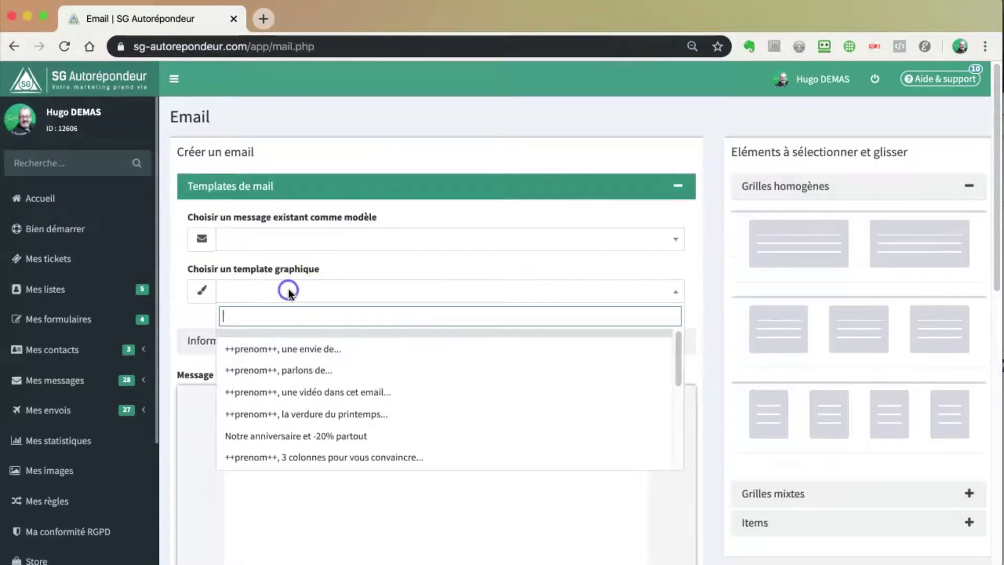
scroll(394, 392, down, 3)
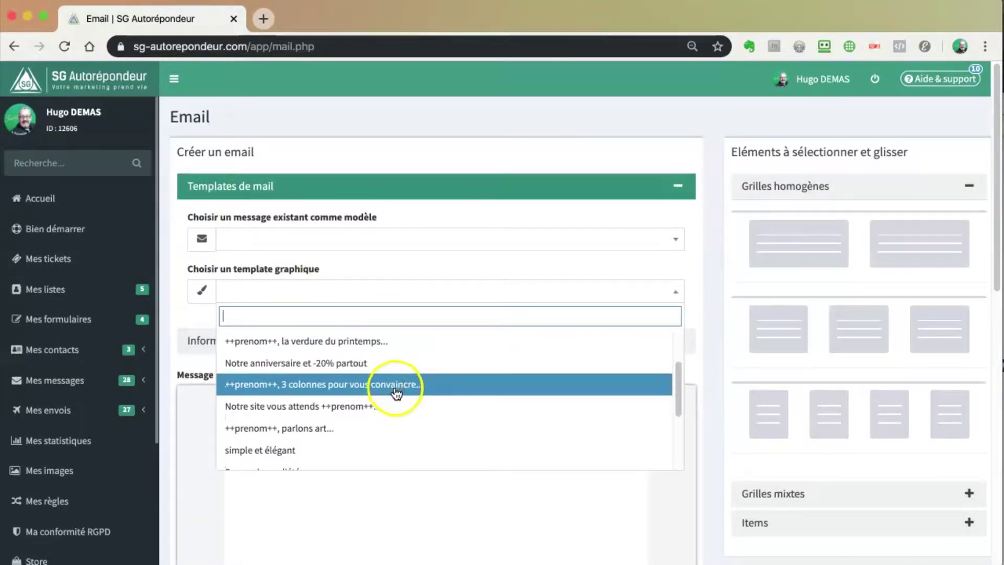
click(278, 369)
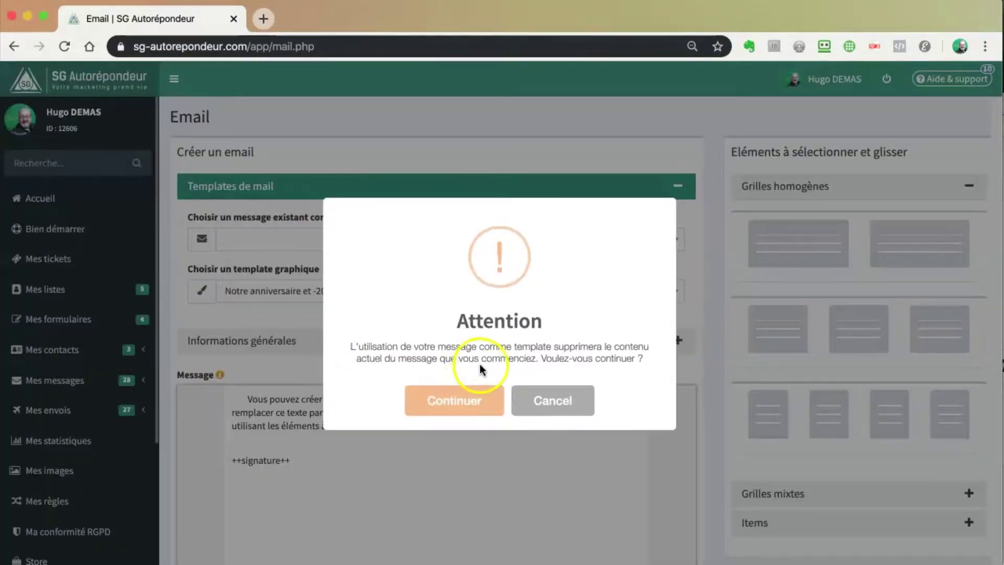
click(464, 393)
Examine the anniversary email's general information, logo and slogan header, image blocks, two-column text blocks and discount banner.
scroll(702, 403, down, 4)
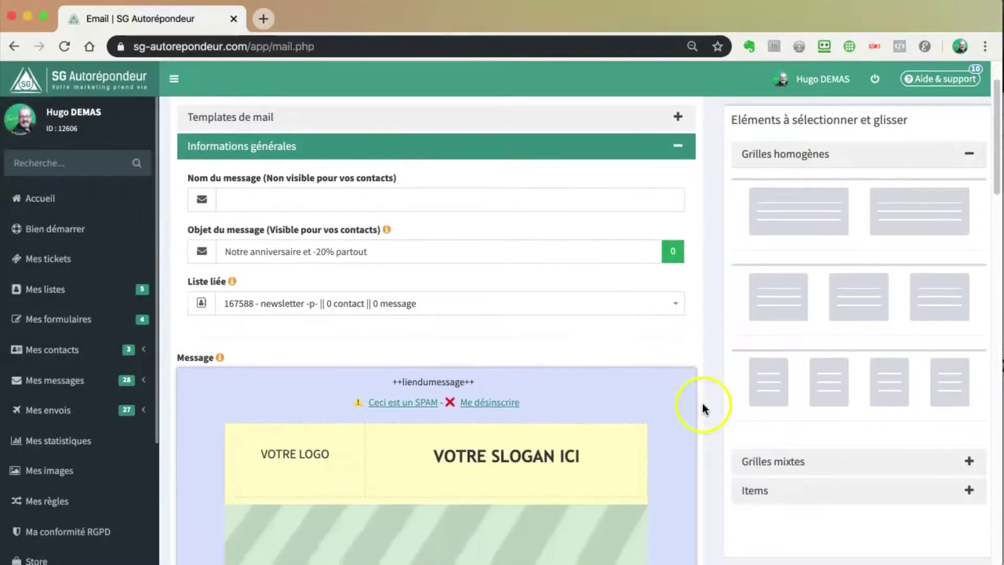
scroll(701, 403, down, 3)
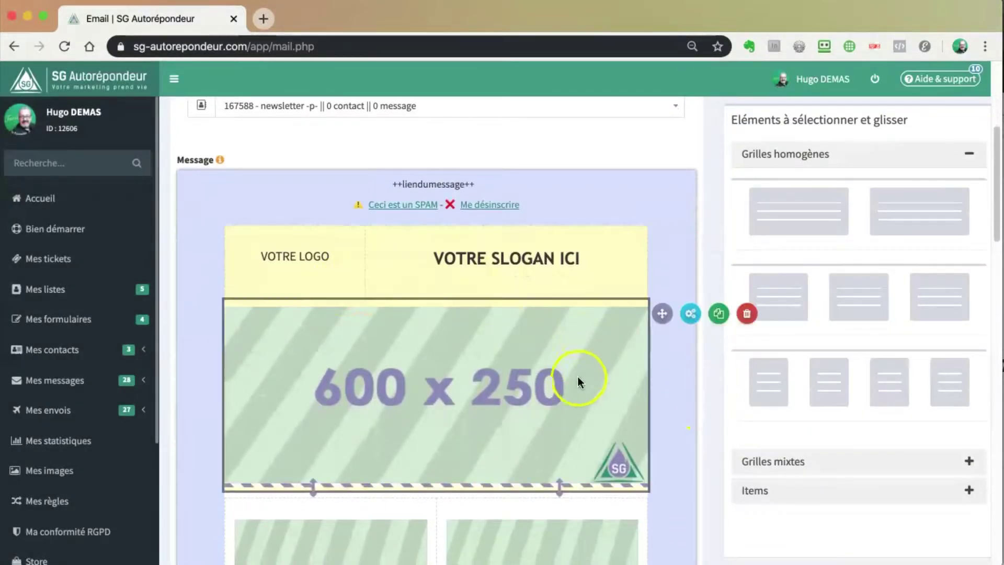
scroll(709, 405, down, 3)
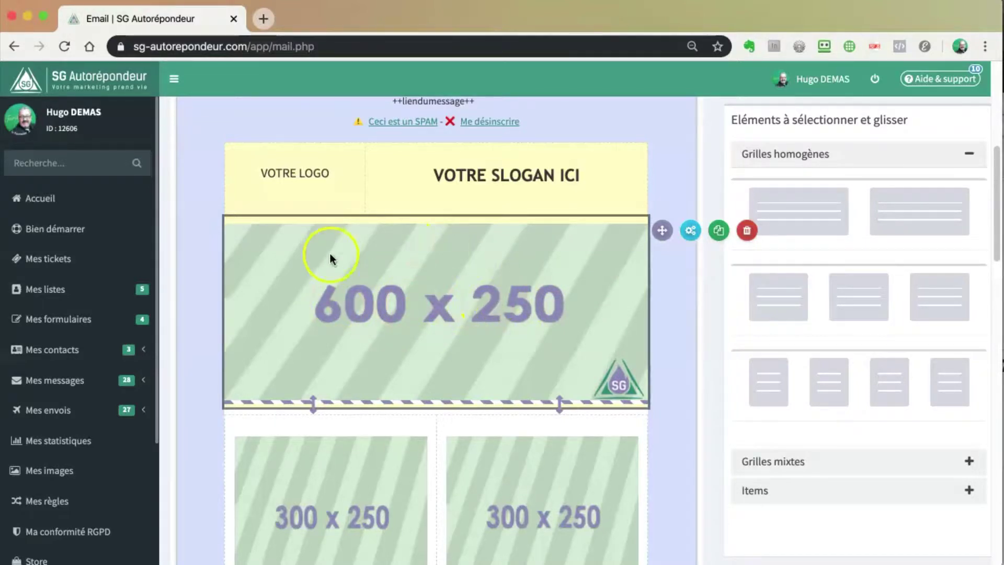
scroll(679, 371, down, 6)
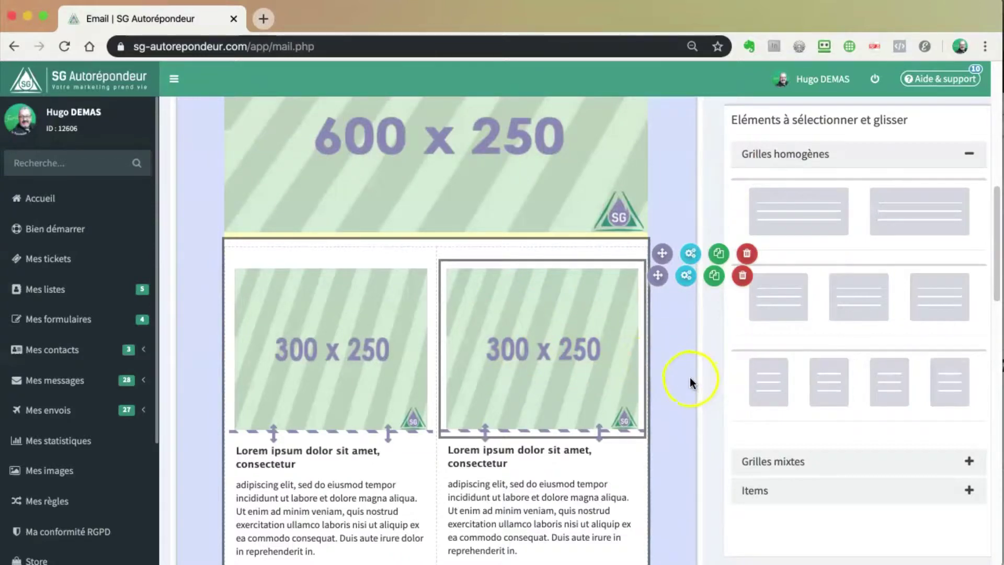
scroll(689, 378, down, 12)
scroll(688, 375, down, 5)
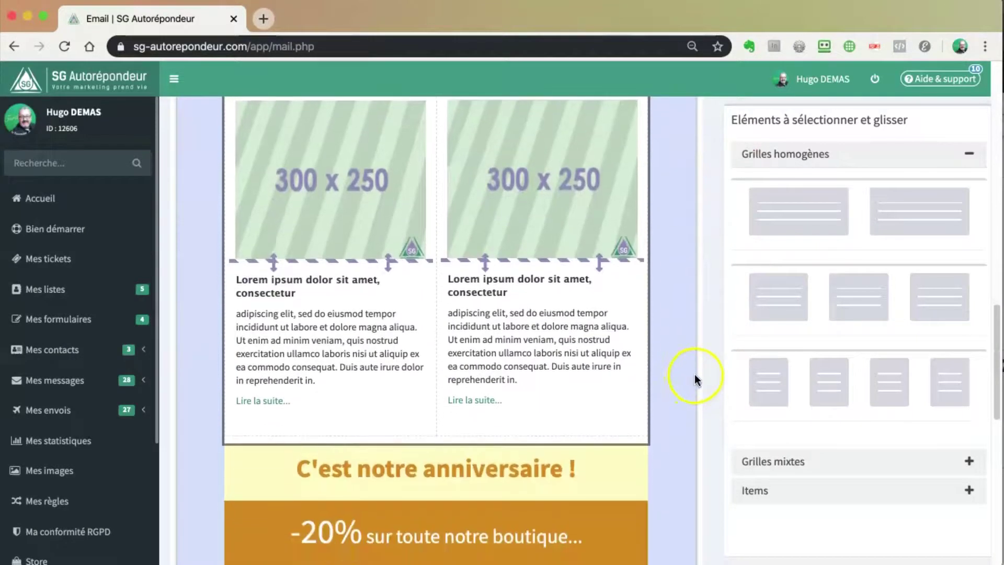
scroll(694, 375, down, 8)
scroll(692, 371, up, 20)
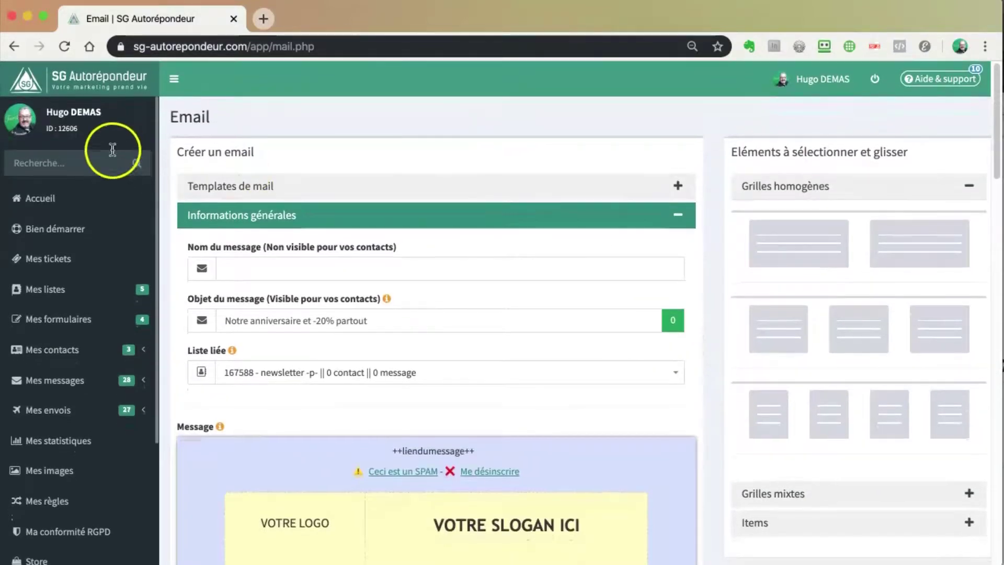
Reload the email page to discard the anniversary template, and look through the graphic template list without choosing one.
click(64, 46)
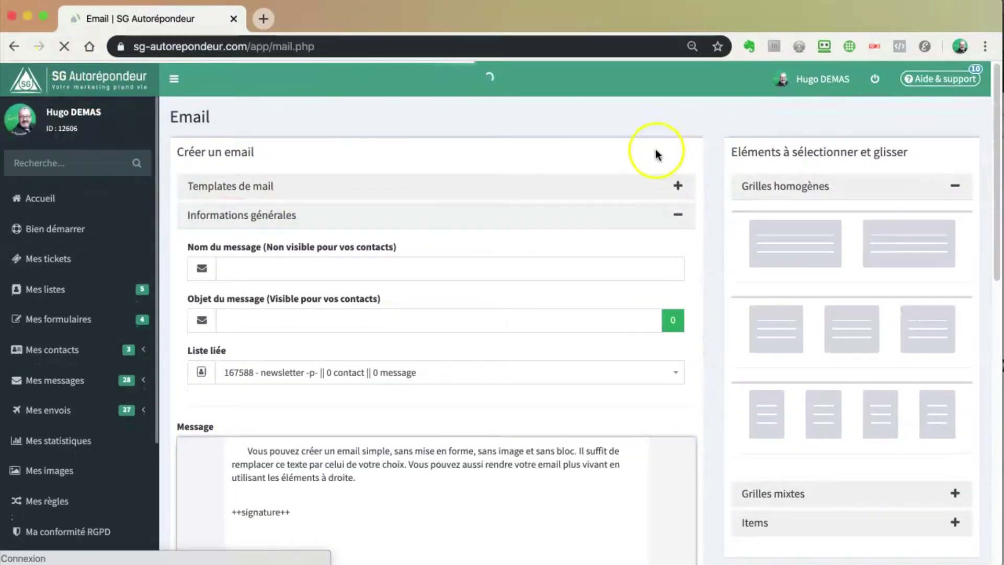
click(677, 186)
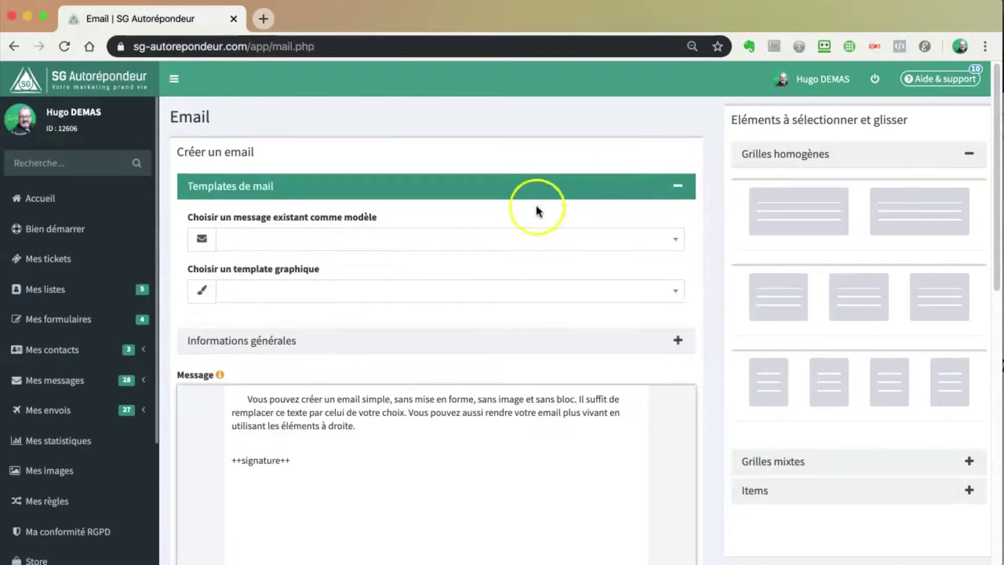
click(356, 292)
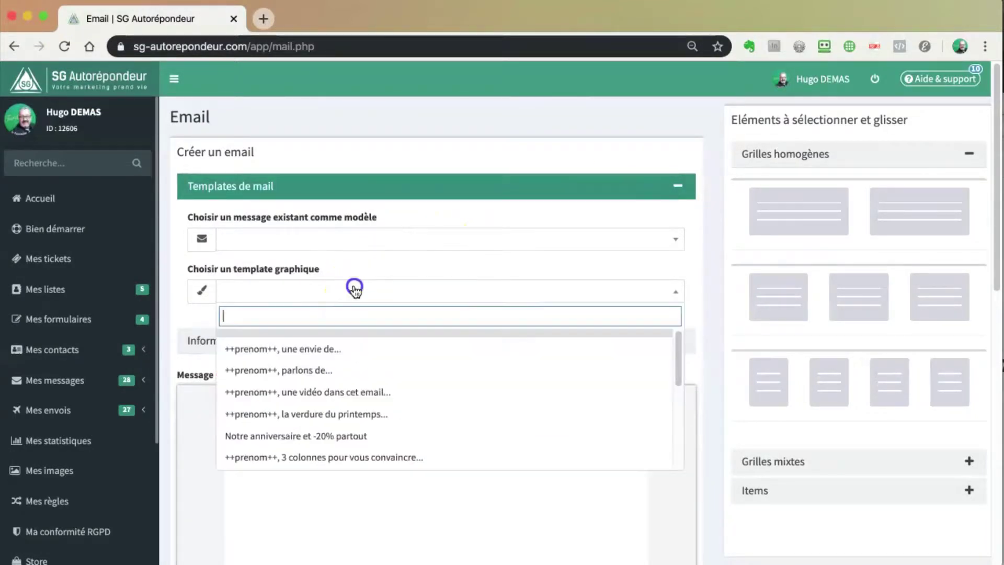
click(676, 291)
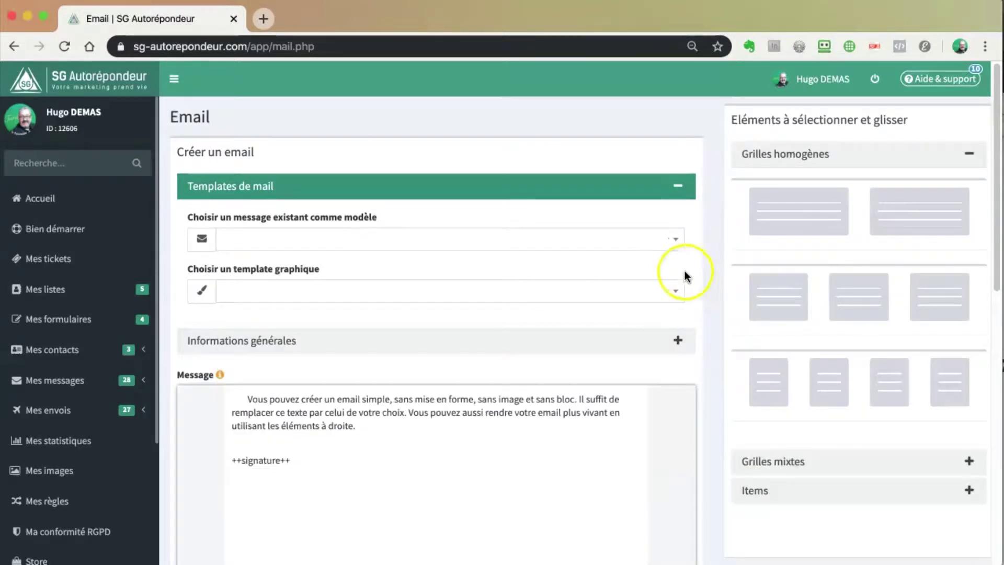
scroll(694, 230, down, 1)
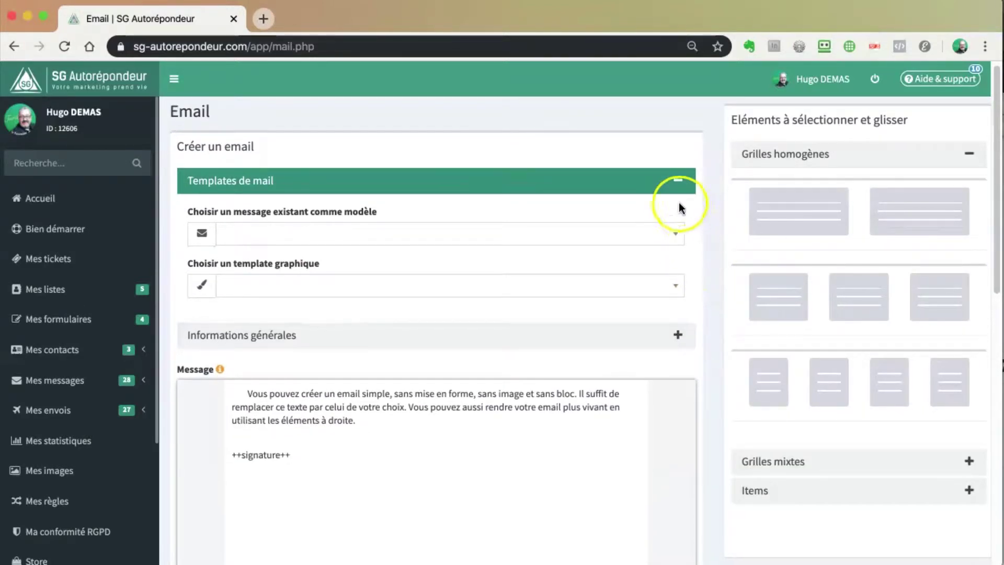
click(676, 183)
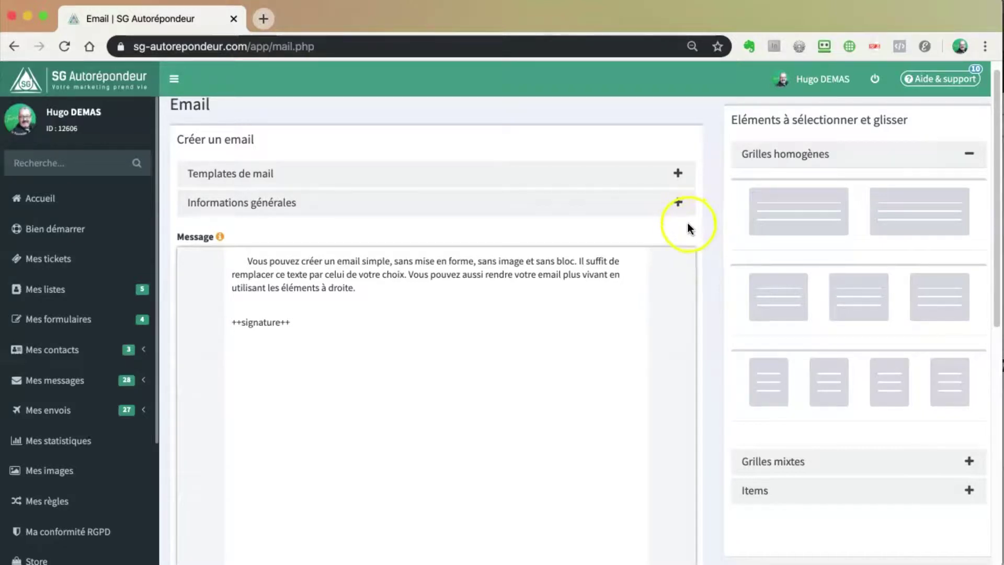
Name the message "test de message" in the email's general information.
click(678, 204)
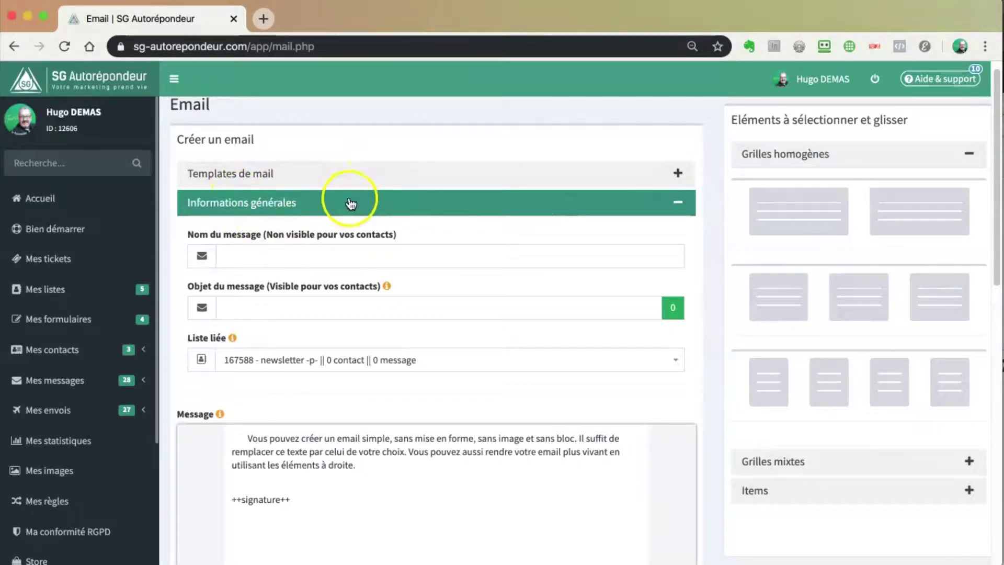
click(261, 254)
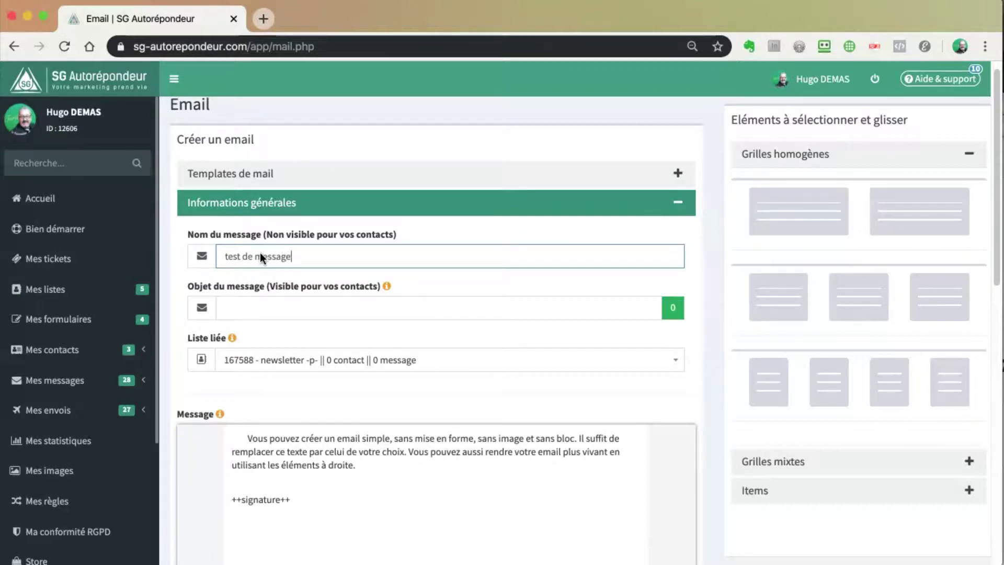
click(265, 253)
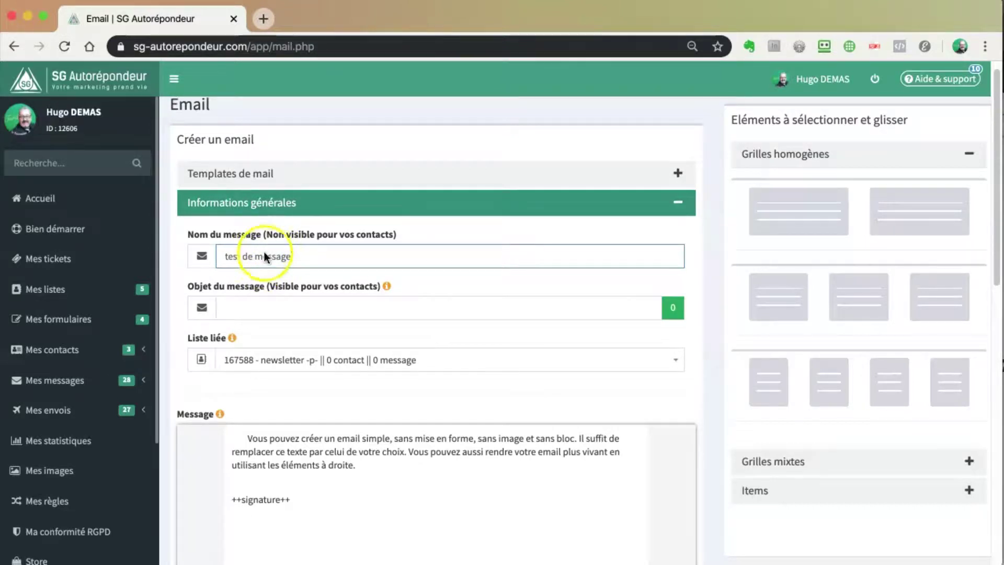
drag(233, 256, 359, 234)
click(277, 254)
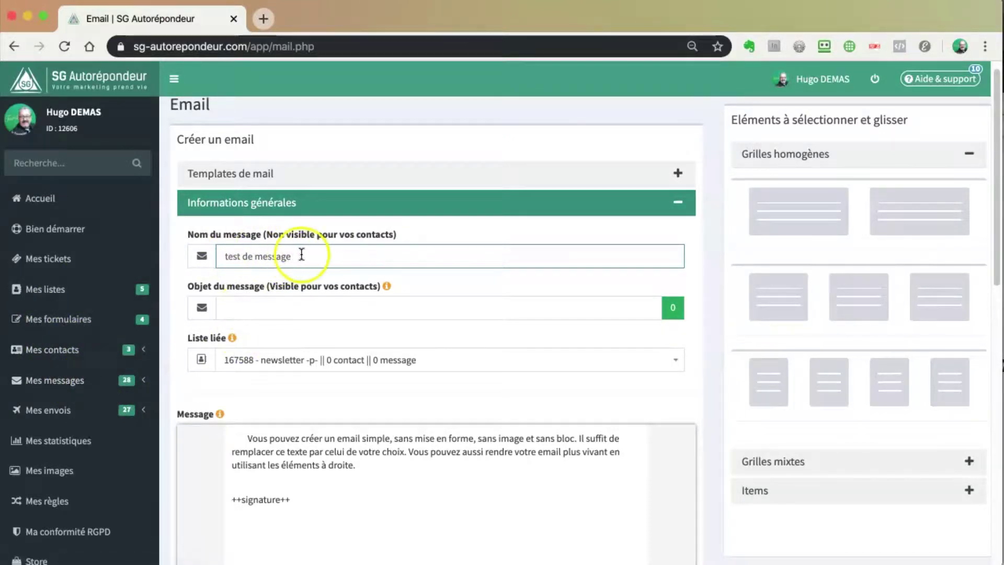
drag(303, 253, 204, 255)
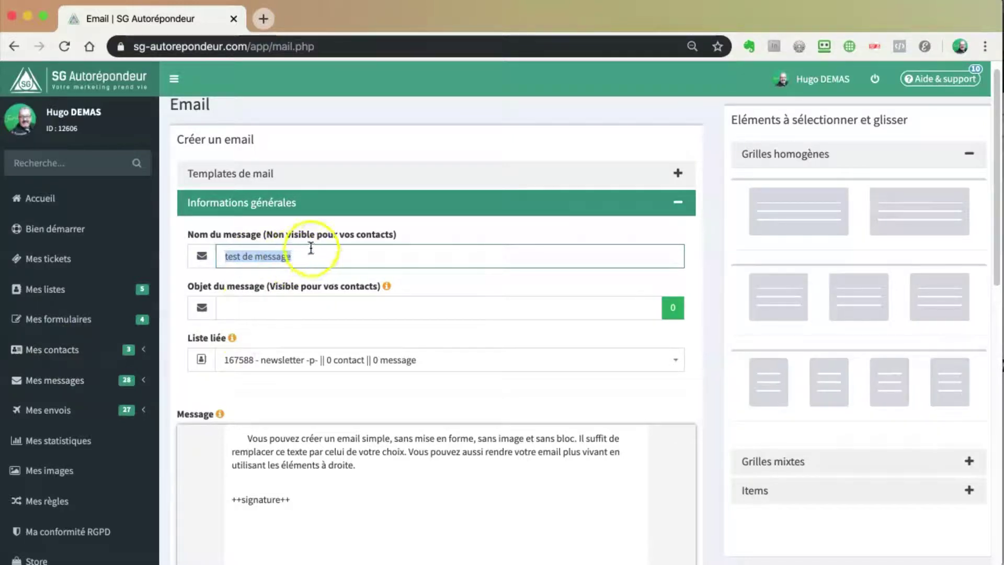
Set the message subject to "++prenom++, bla bla" and link the message to the "yoga -test-" list.
click(239, 309)
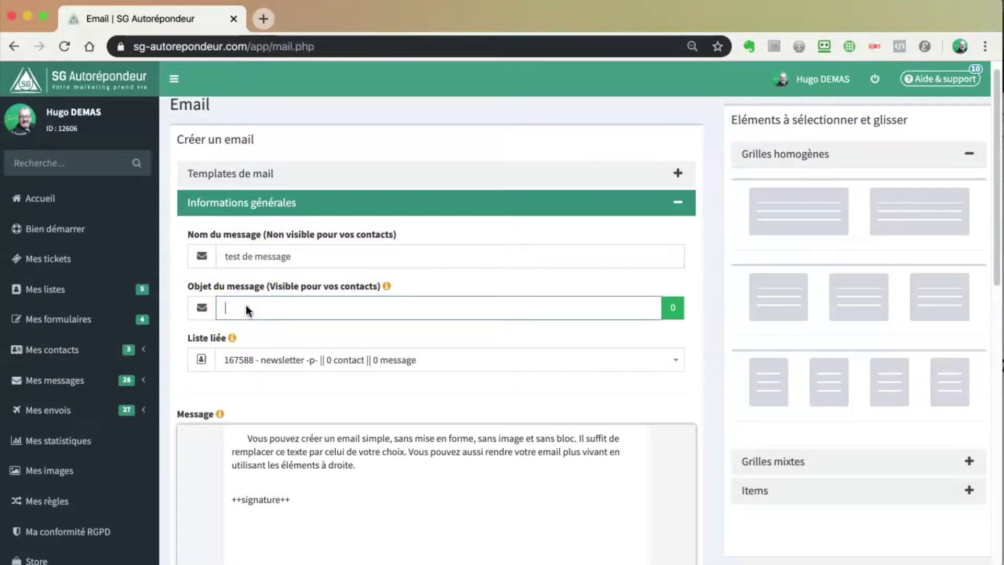
text(++prenom++, bla bla)
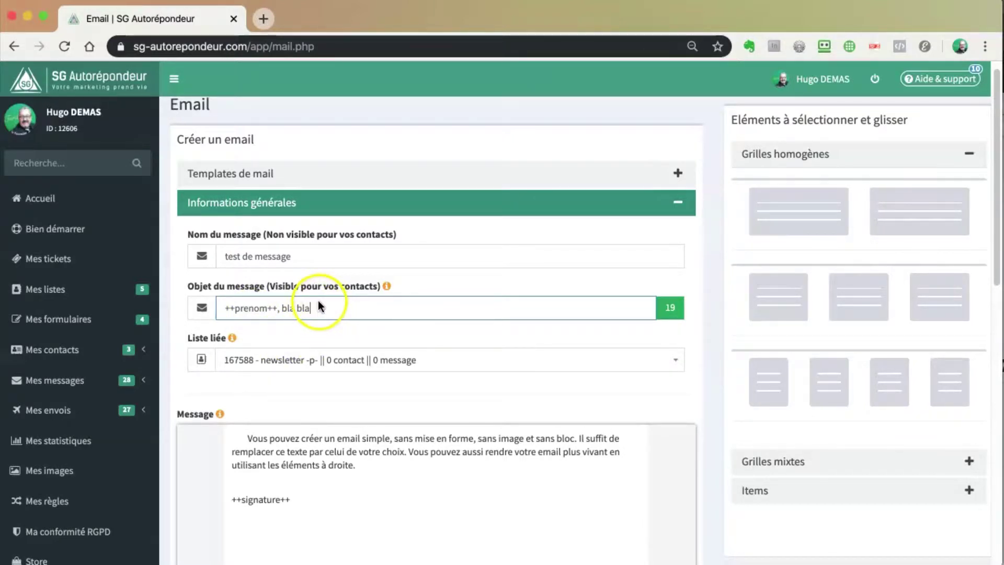
click(330, 365)
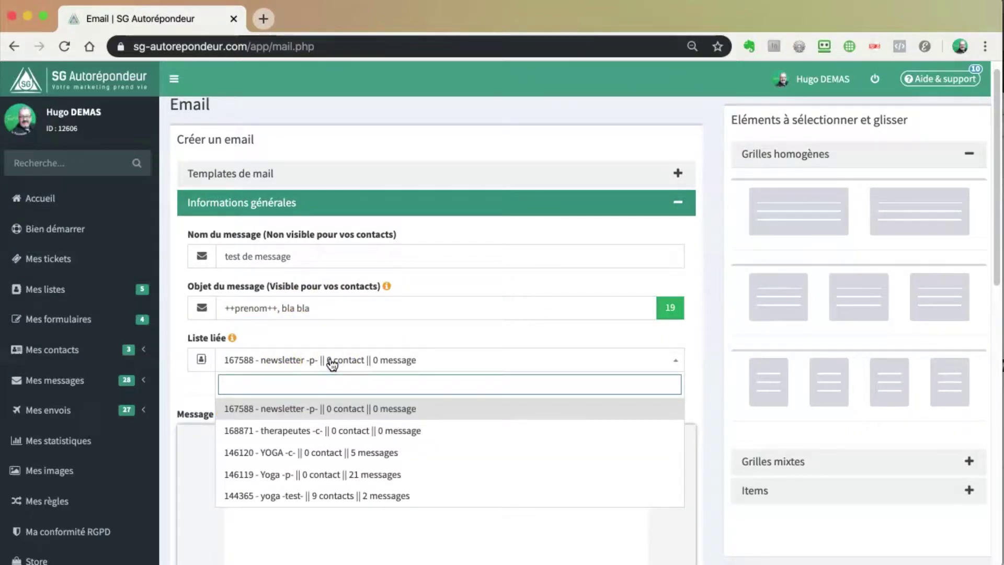
click(272, 497)
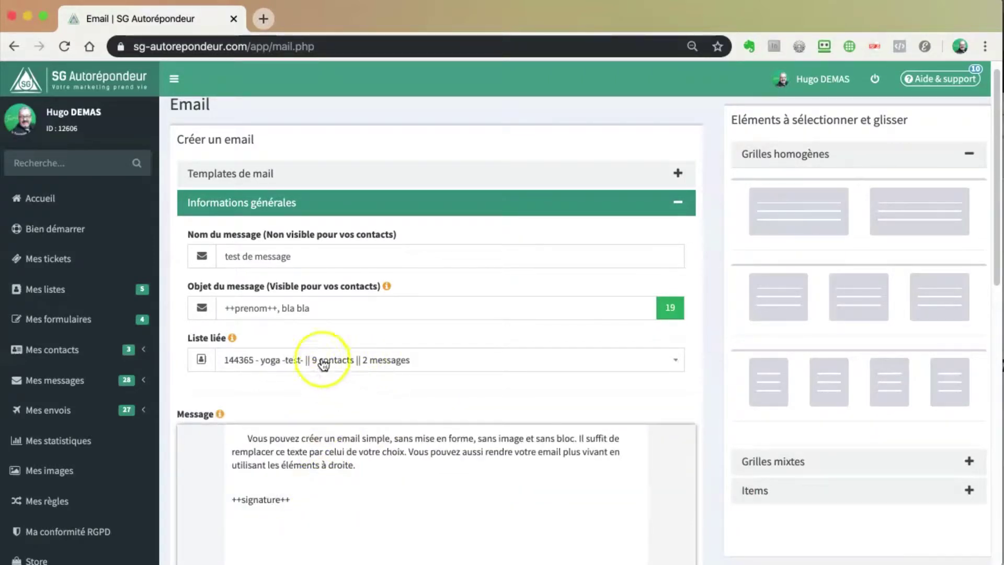
click(426, 390)
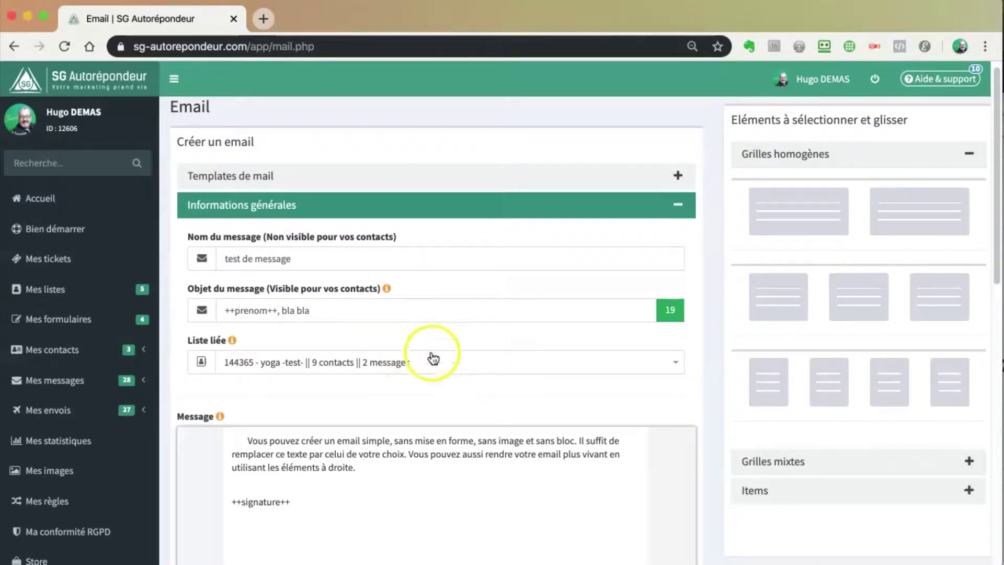
Save the email, check its spam score in the confirmation, and dismiss the follow-up test and sending options.
scroll(480, 391, down, 1)
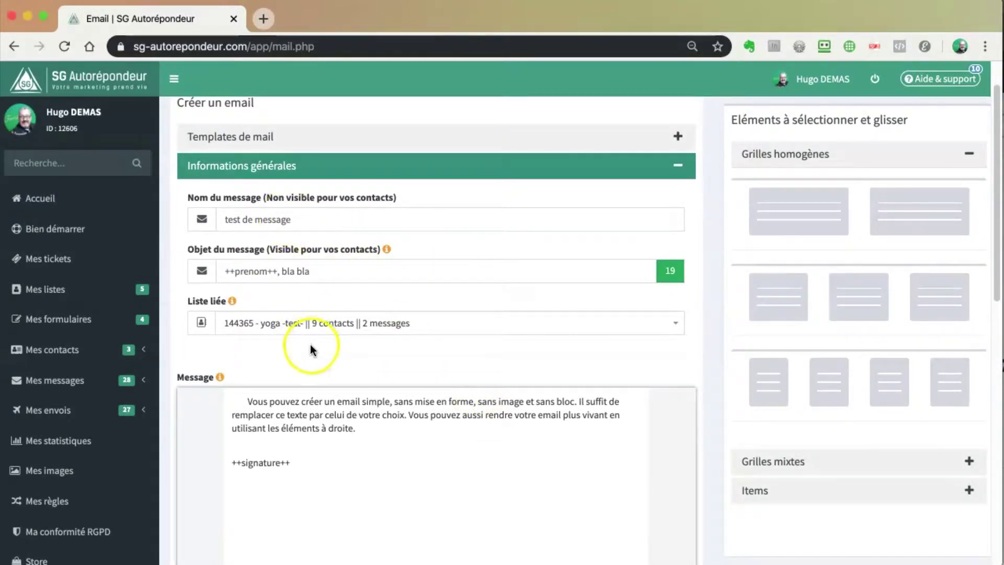
scroll(299, 345, down, 10)
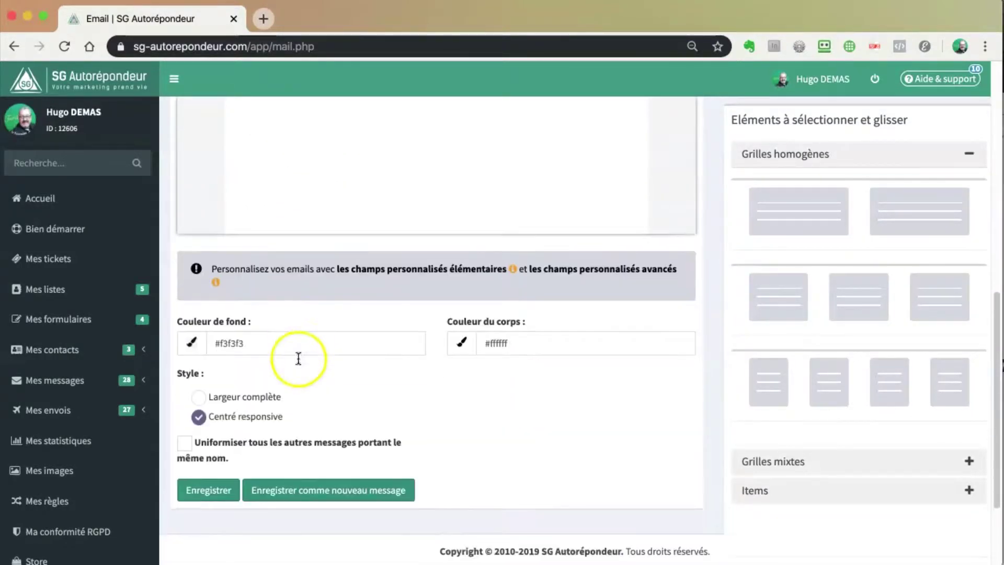
click(210, 383)
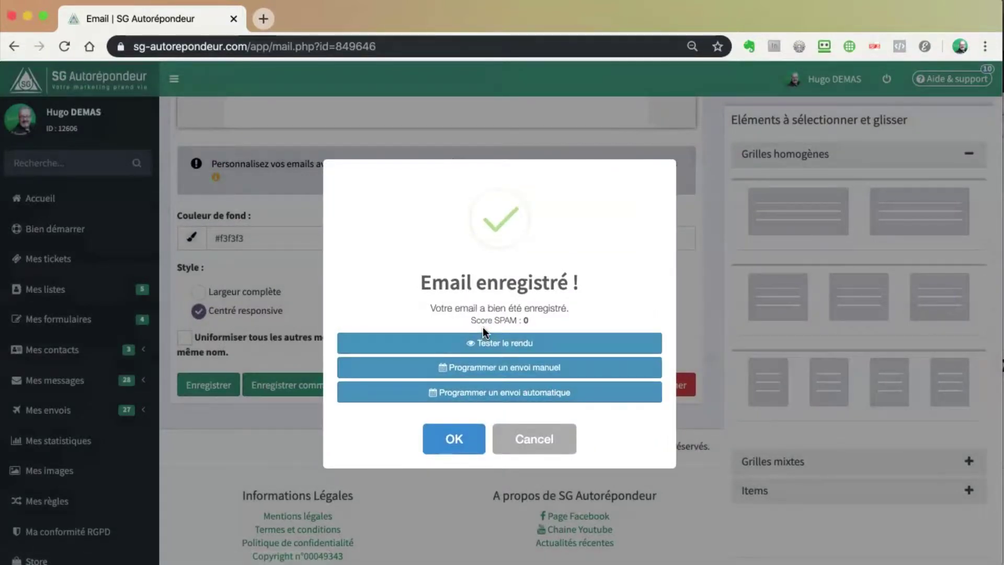
drag(497, 320, 532, 322)
click(529, 318)
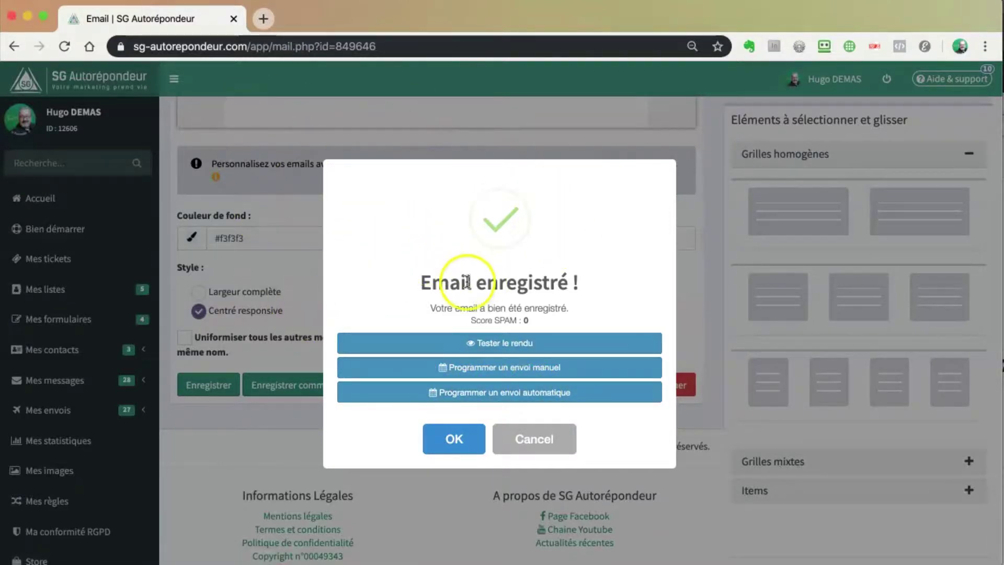
click(535, 439)
Examine the details of the saved email's spam score and close them.
scroll(680, 341, up, 10)
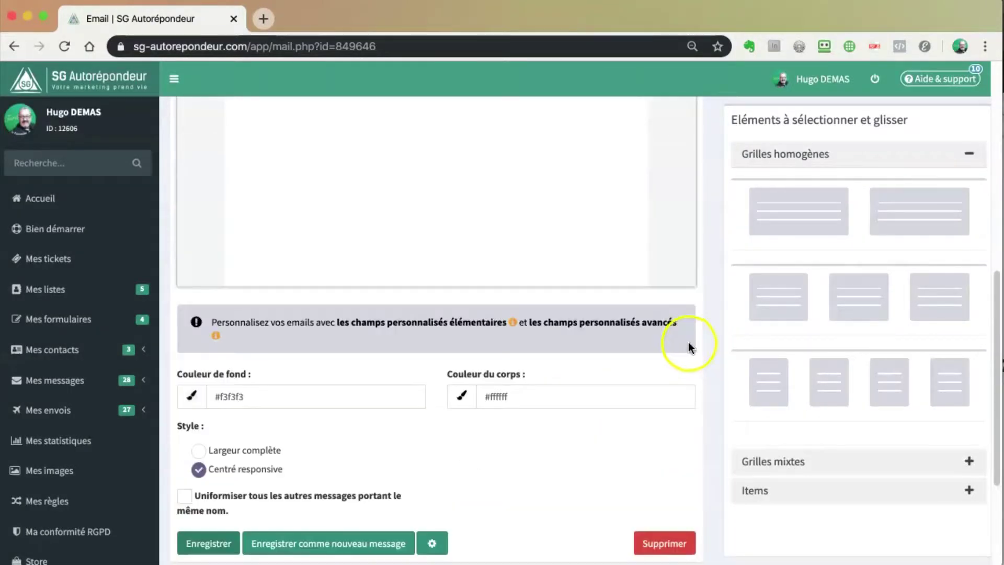
scroll(696, 343, up, 4)
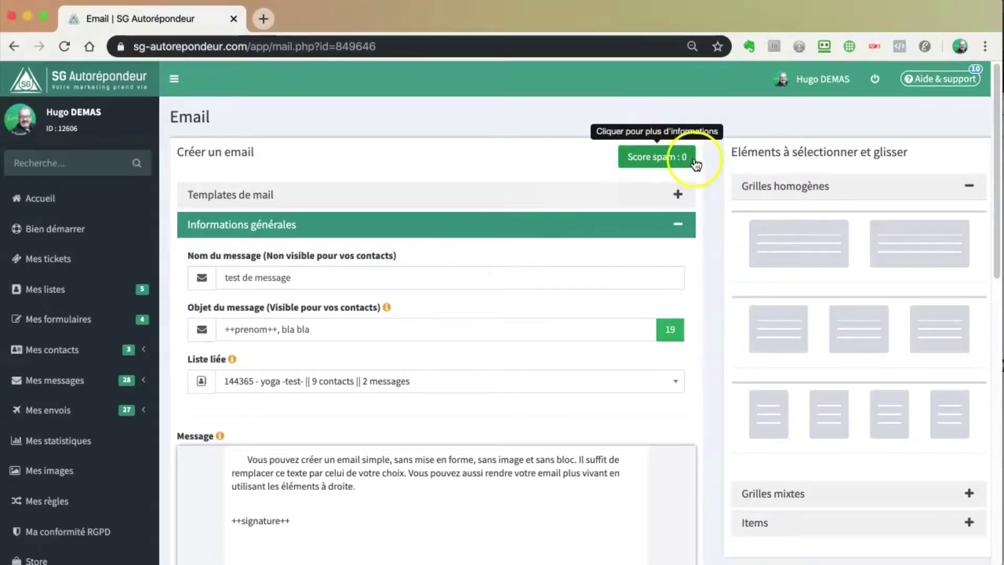
click(654, 157)
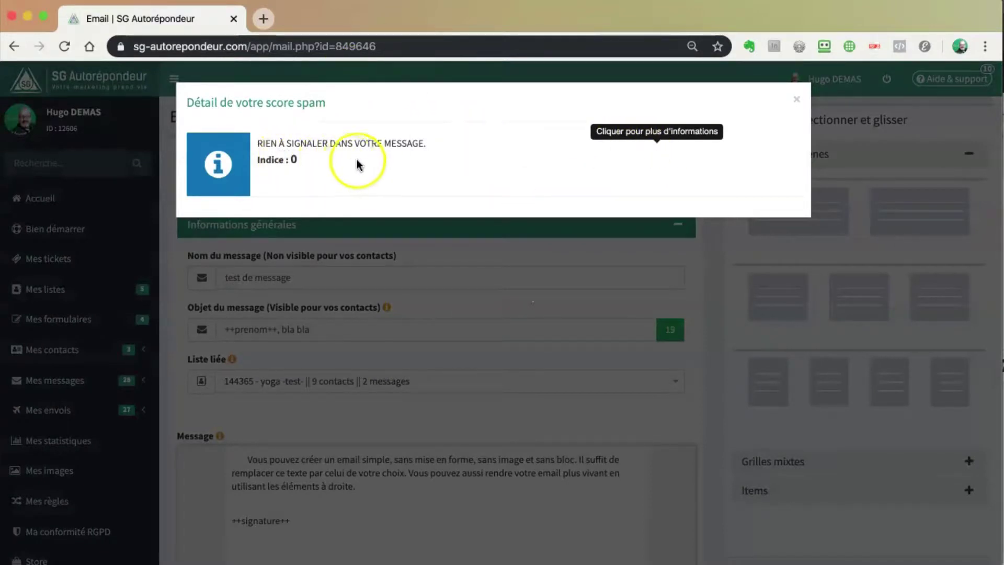
click(796, 98)
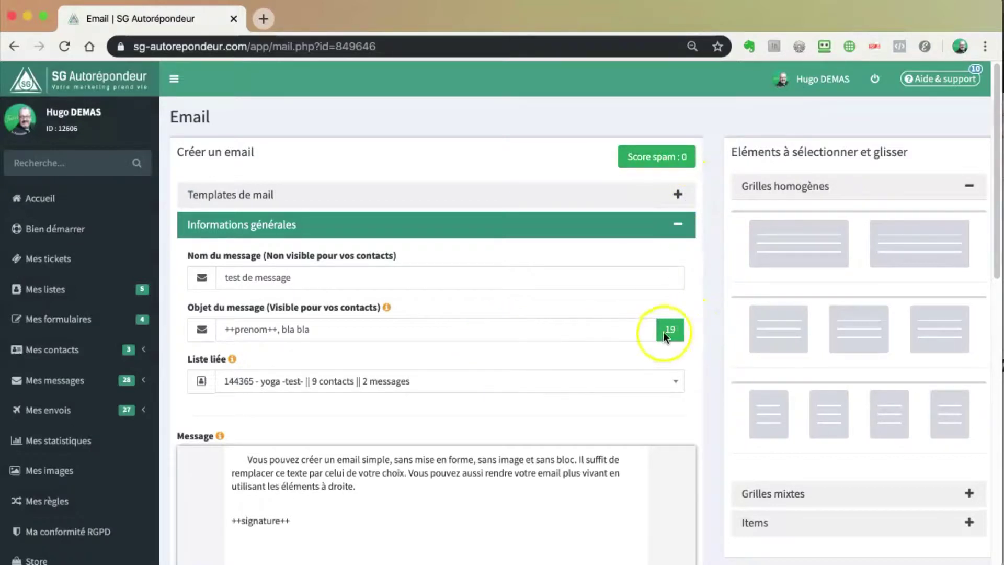
Lengthen the message subject with the filler text "sf s fkjh sfh sldf lsdfj lsf lsdfj slf jlsf ls" to test the length counter.
mouse_move(673, 333)
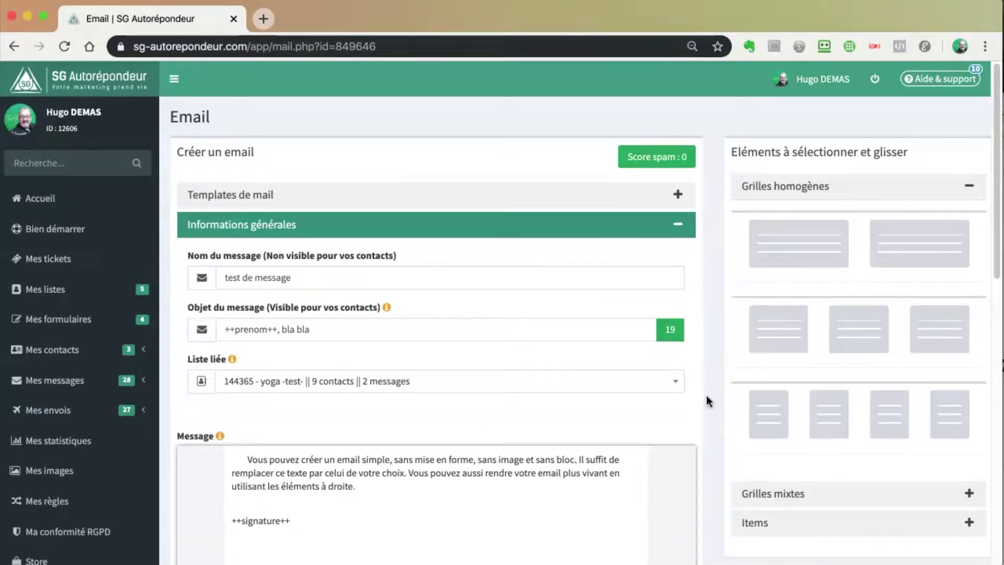
click(341, 328)
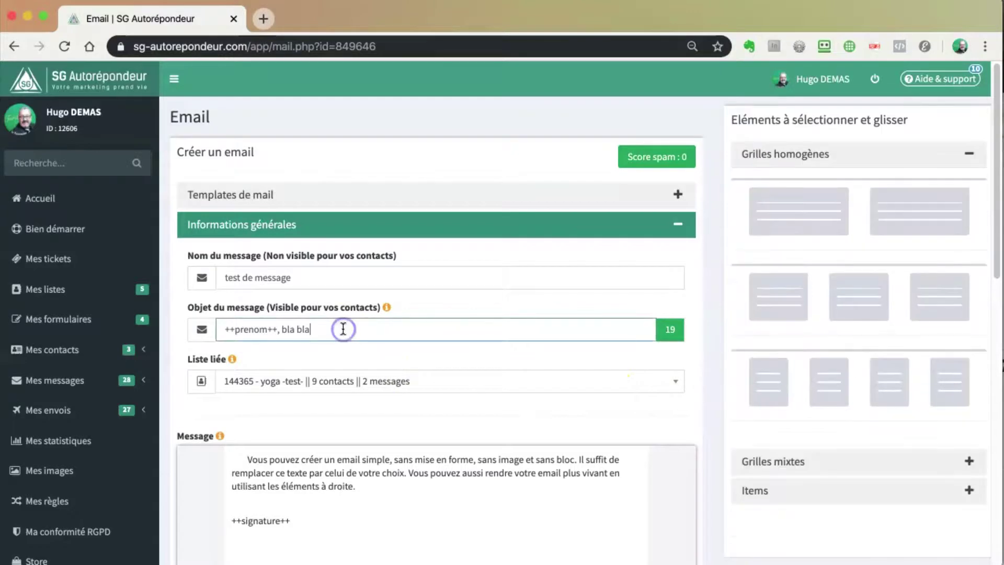
text(sf s fkjh sfh )
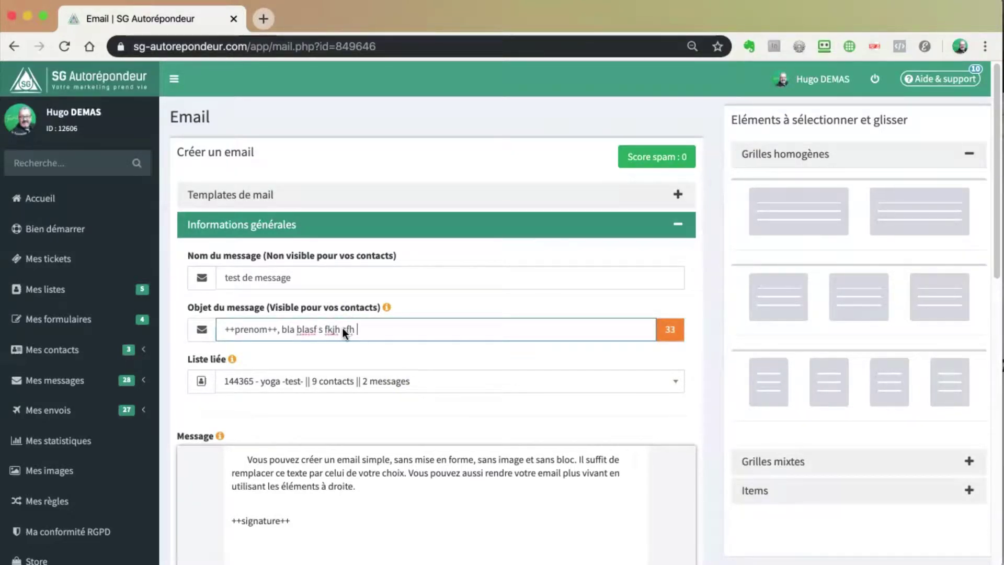
text(sldf lsdfj lsf lsdfj slf jlsf ls)
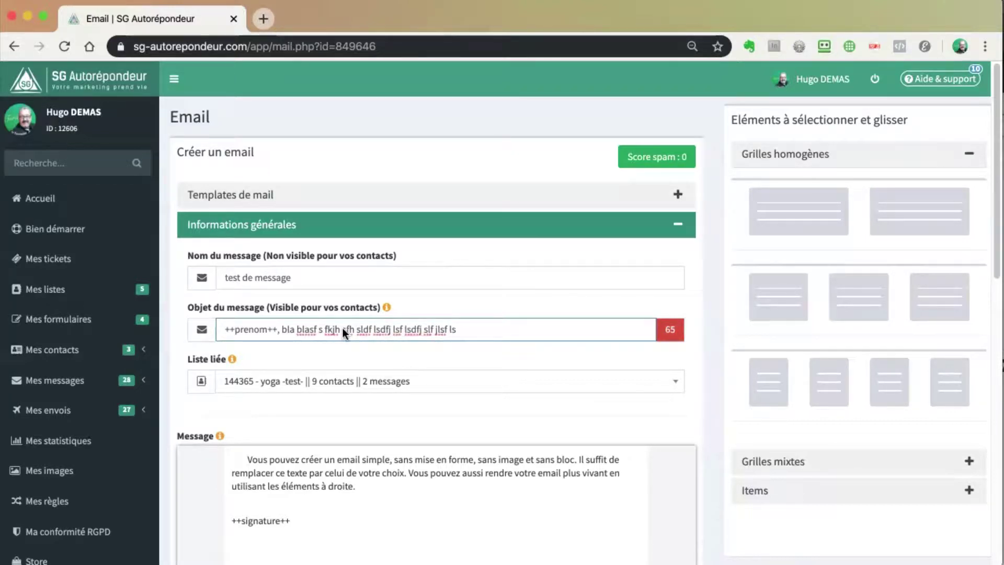
Trim the end of the message subject's filler text so that it finishes with "lsdfj slf f", testing the length counter.
key(BackSpace)
key(BackSpace)
key(BackSpace)
key(BackSpace)
key(BackSpace)
key(BackSpace)
key(BackSpace)
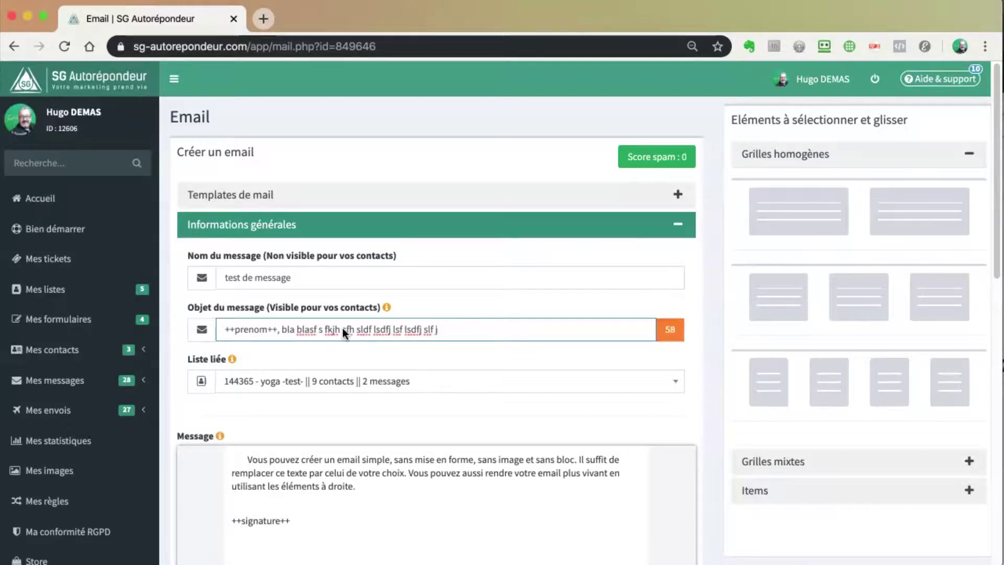
text(ff)
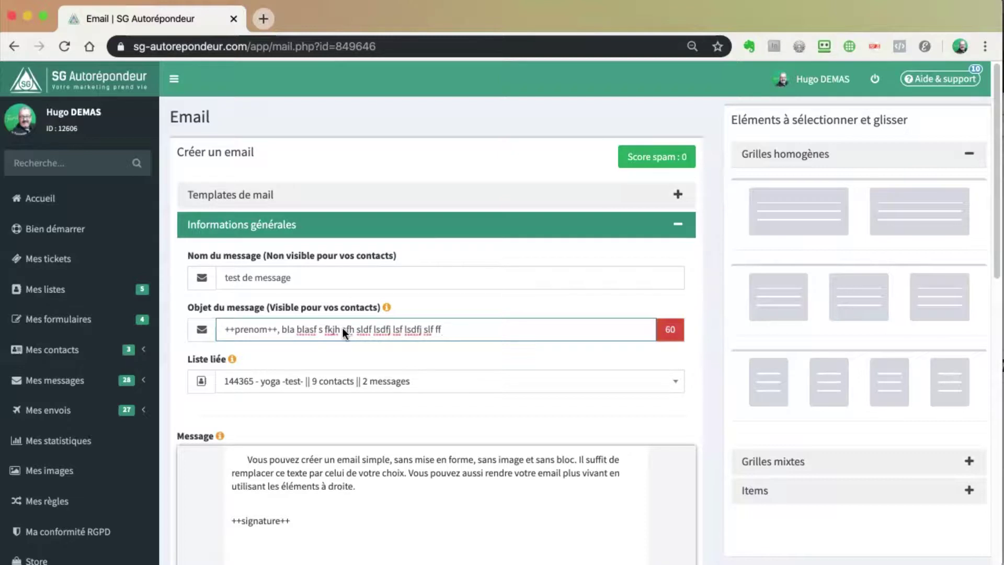
key(BackSpace)
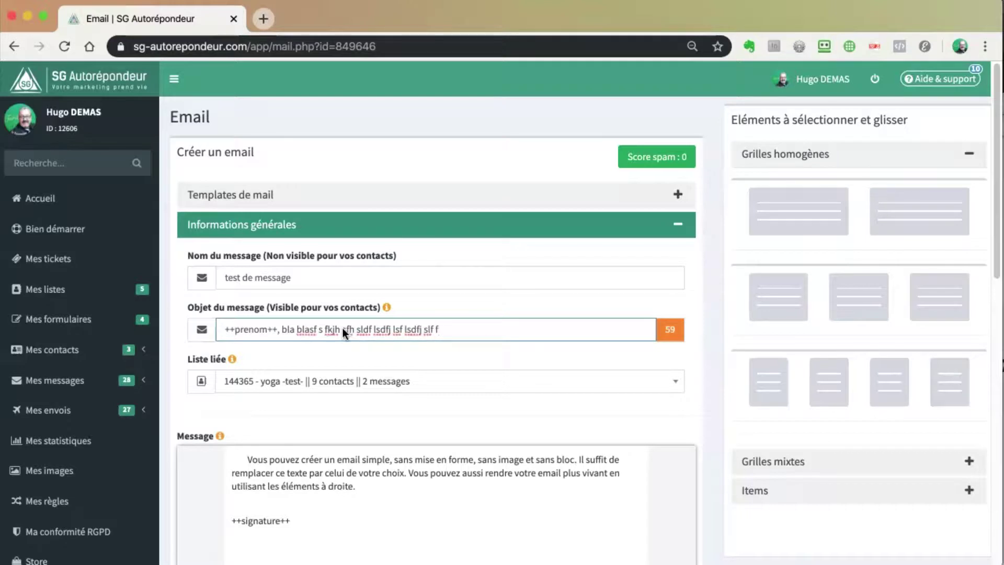
click(478, 333)
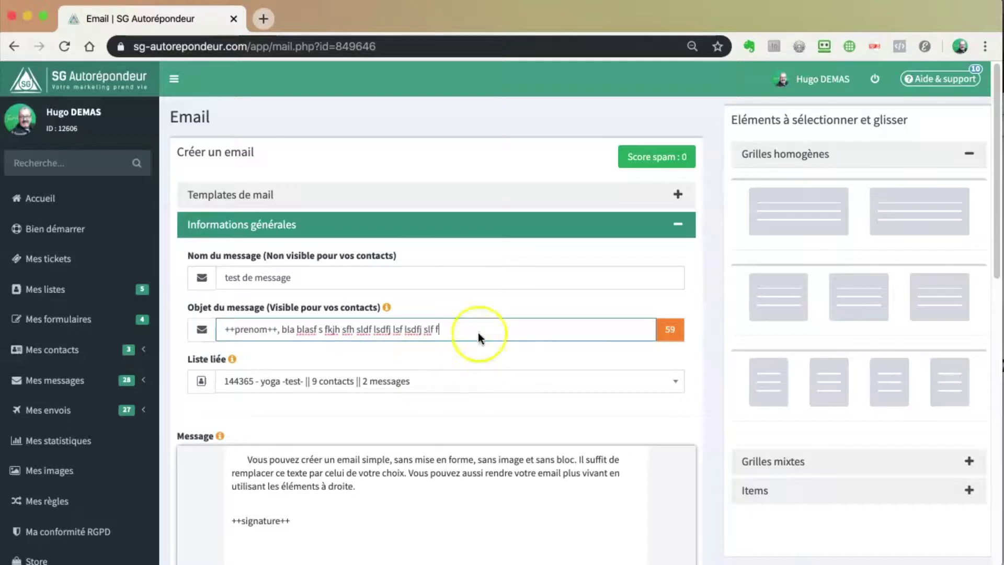
click(713, 300)
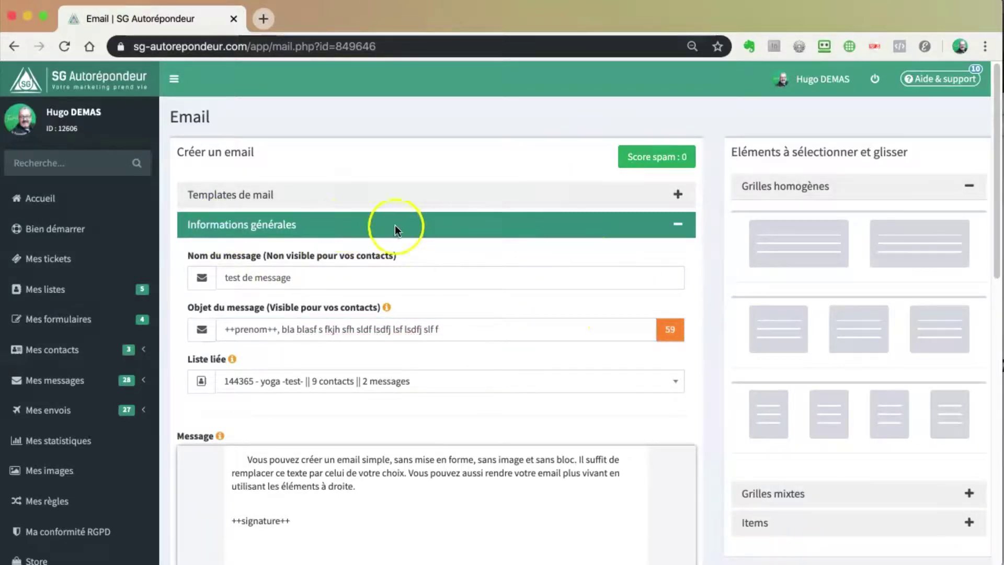
Collapse the "Informations générales" and "Grilles homogènes" sections to leave the message body in view.
click(677, 224)
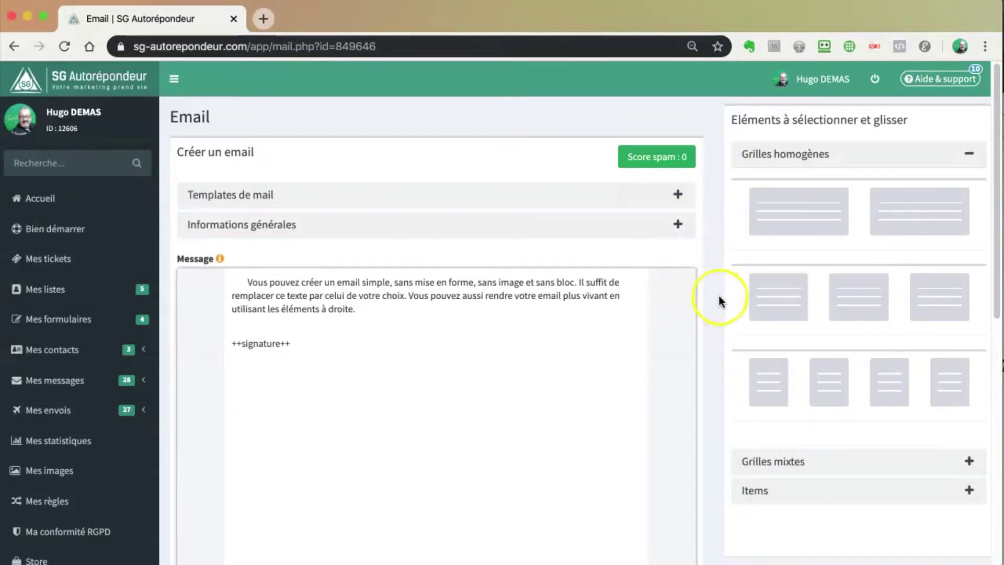
scroll(718, 303, down, 1)
click(970, 153)
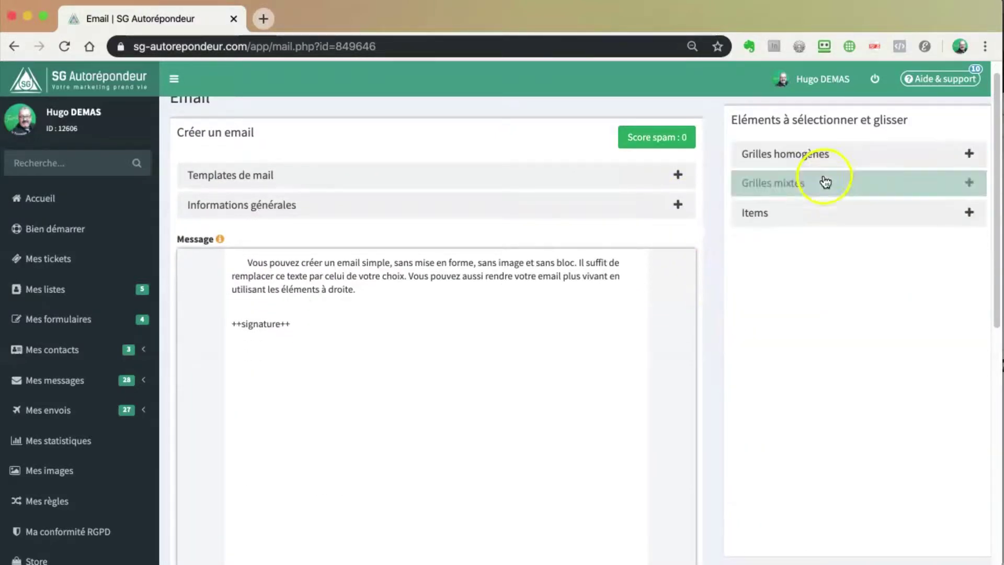
scroll(717, 306, down, 2)
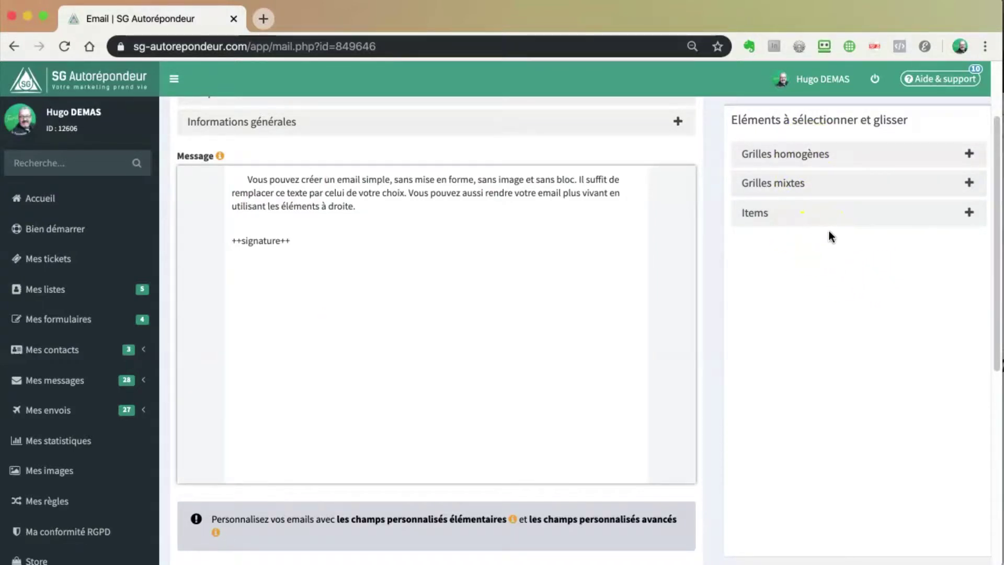
Examine the message's text and signature blocks with their controls, and open and close the text block's formatting editor.
click(753, 183)
click(593, 189)
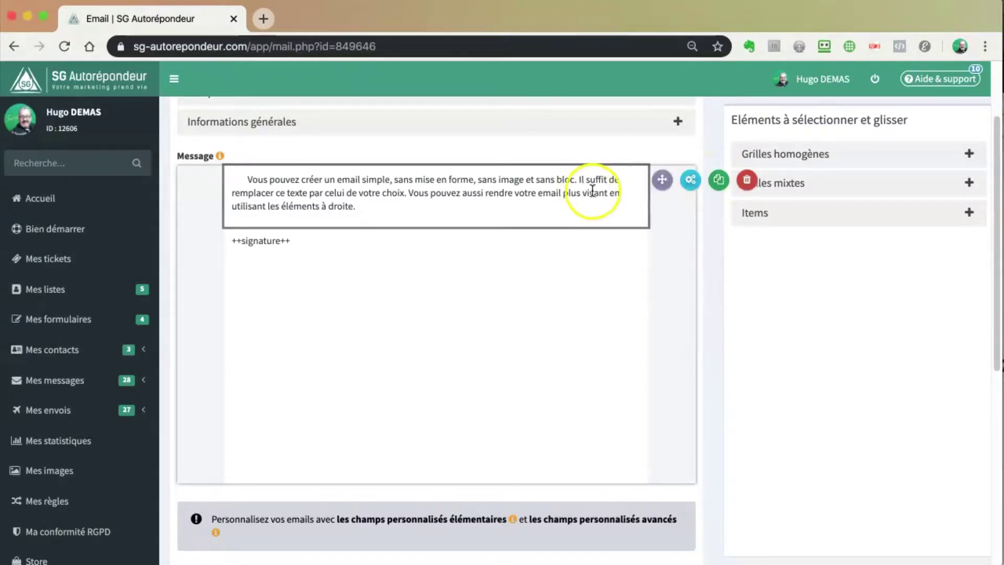
click(566, 236)
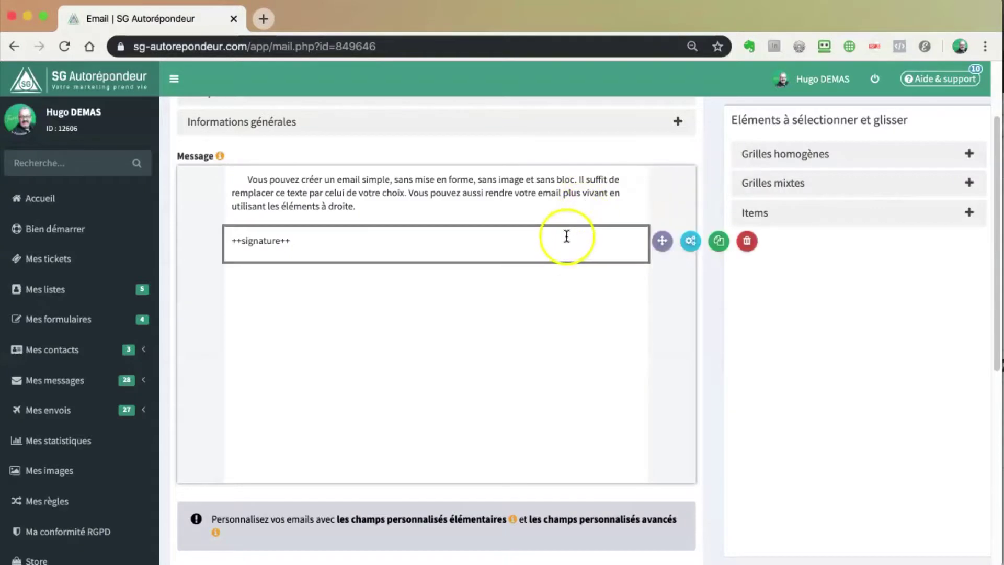
click(576, 203)
click(604, 230)
click(611, 204)
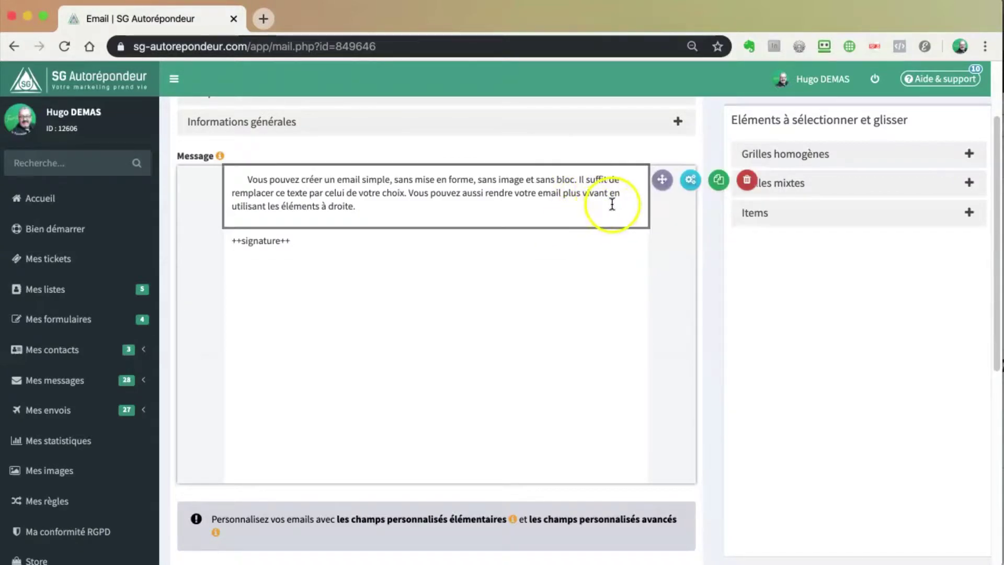
click(547, 190)
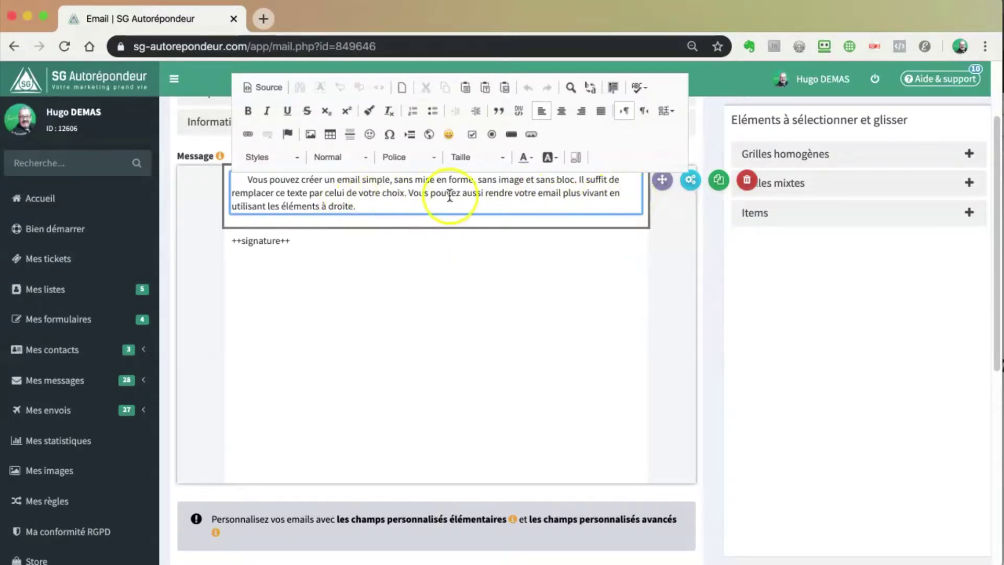
click(671, 231)
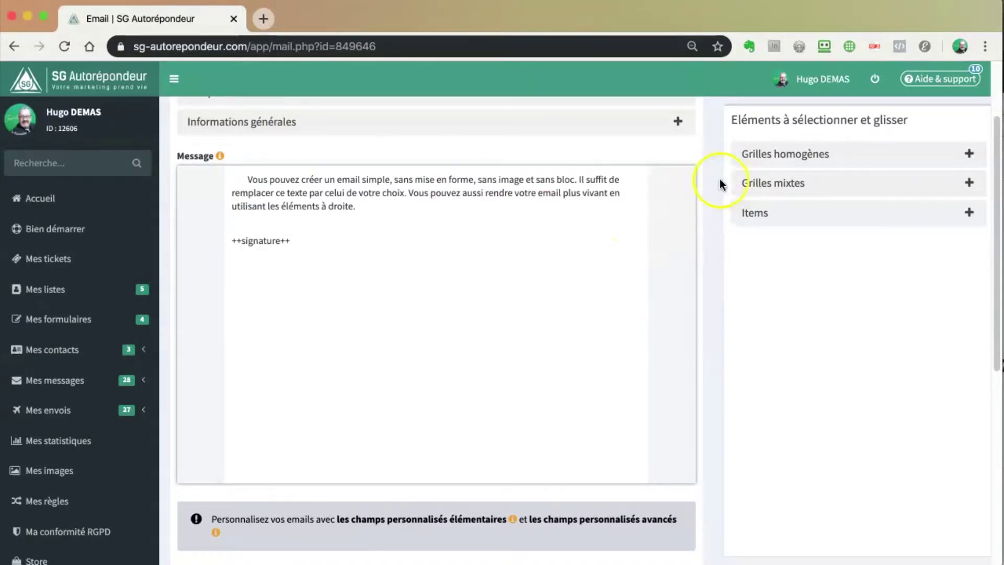
Insert a homogeneous two-column grid above the message text, and open and close the text editor of its right column.
click(779, 163)
drag(814, 220, 413, 196)
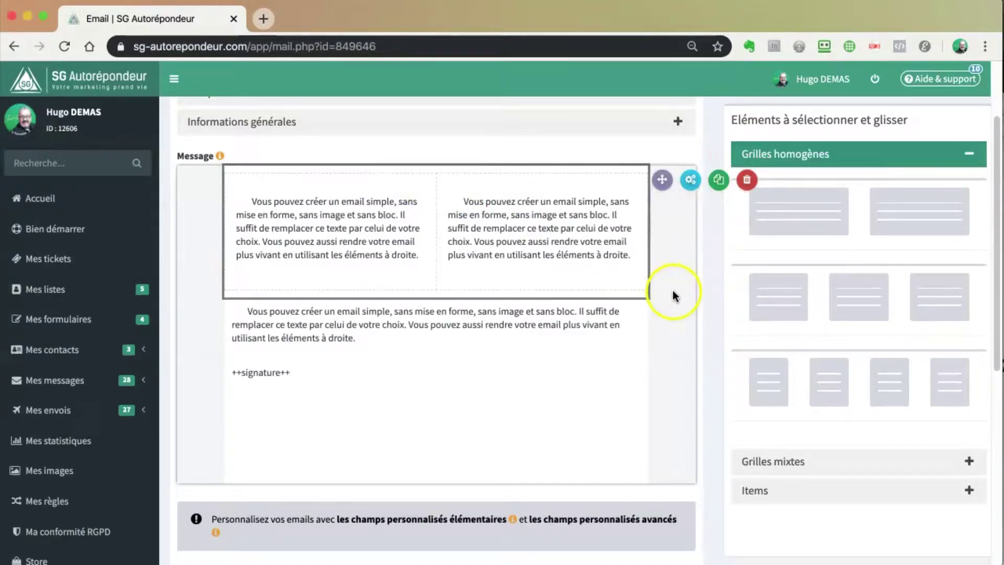
mouse_move(644, 178)
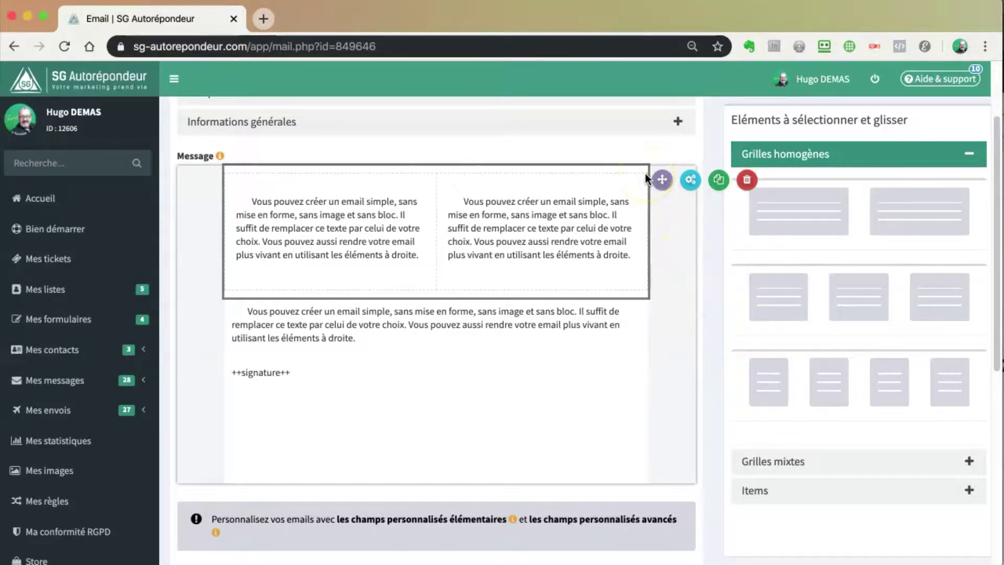
mouse_move(593, 202)
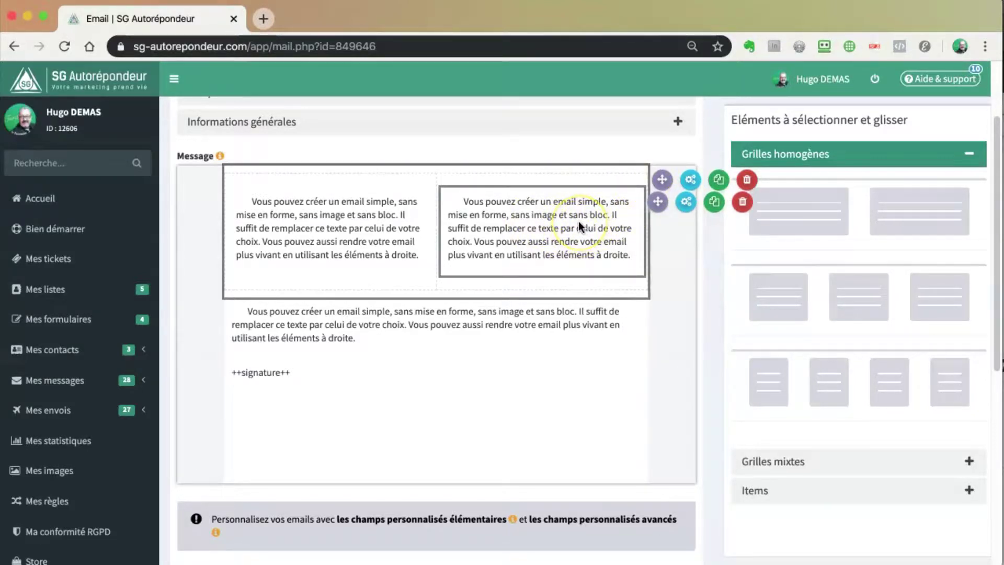
click(566, 226)
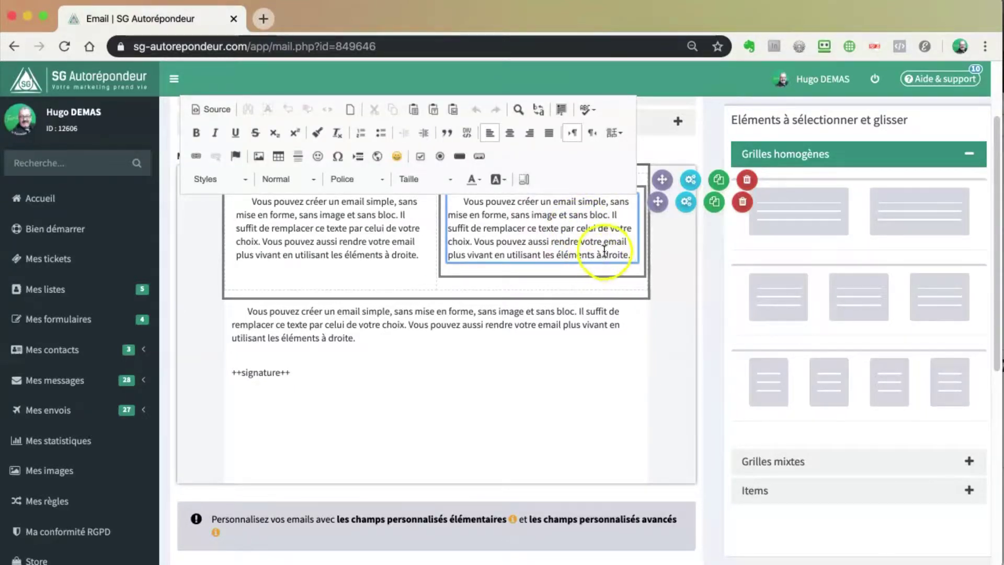
click(672, 251)
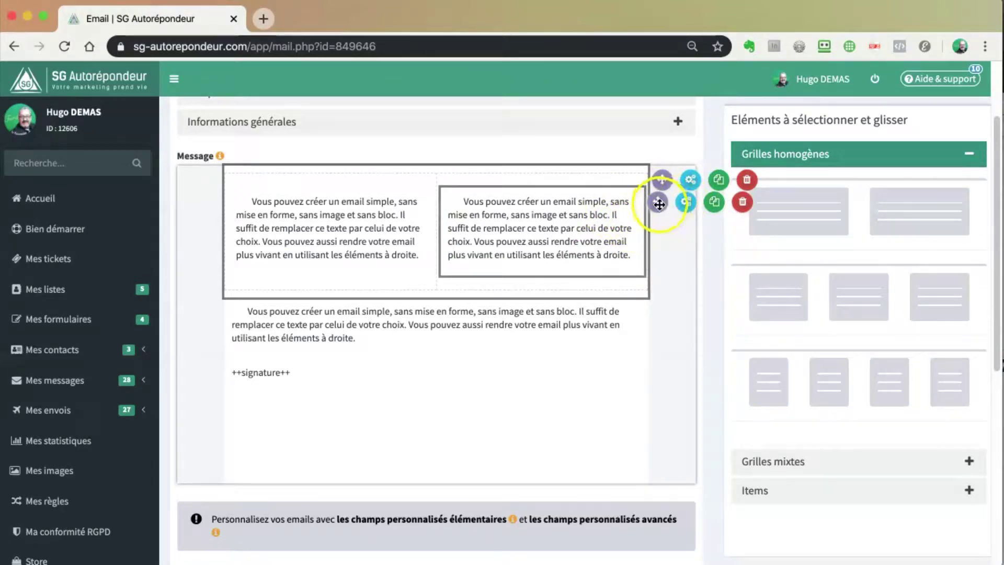
Move the right column's text block to just above the signature and return it to the empty right column.
drag(659, 202, 522, 374)
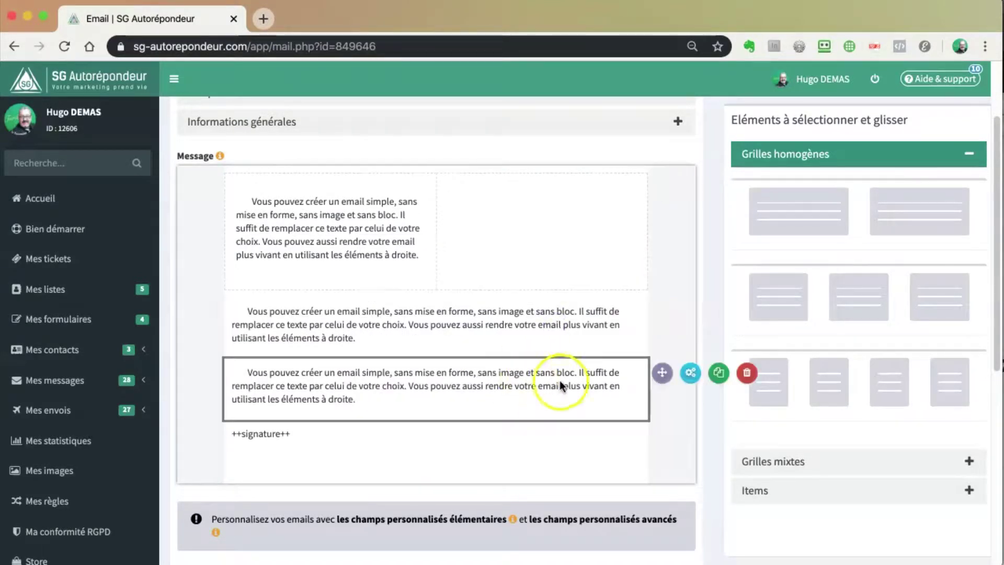
drag(661, 370, 641, 224)
click(633, 215)
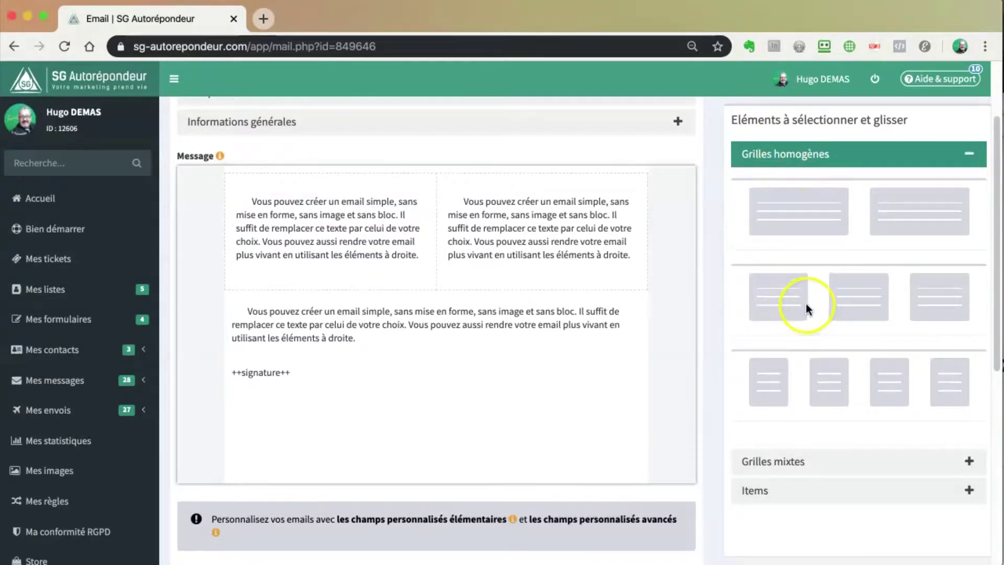
Insert a homogeneous three-column grid below the two-column grid and nest another two-column grid in its third column.
drag(806, 308, 307, 353)
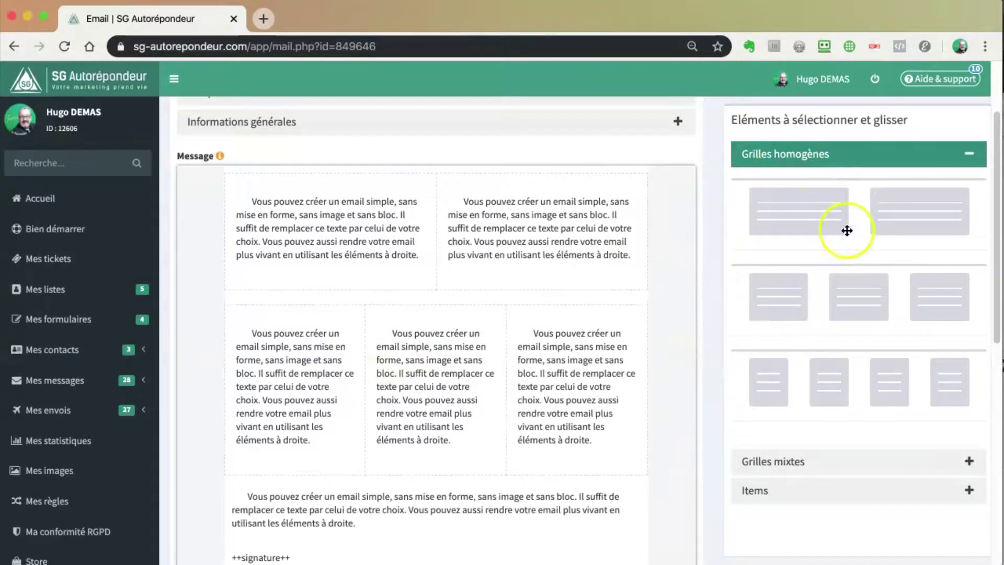
drag(816, 212, 580, 350)
scroll(678, 460, down, 3)
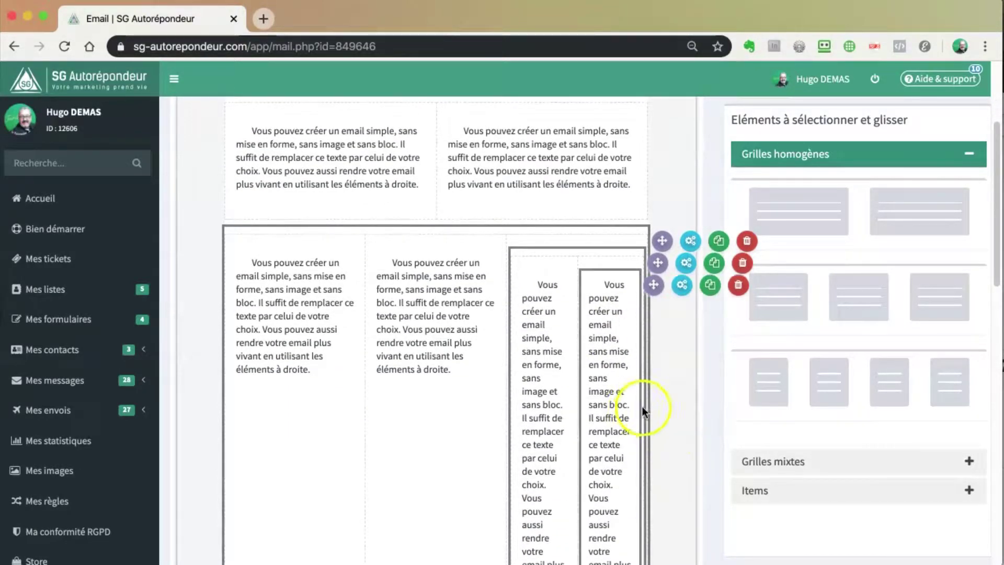
scroll(643, 408, down, 5)
scroll(675, 403, up, 8)
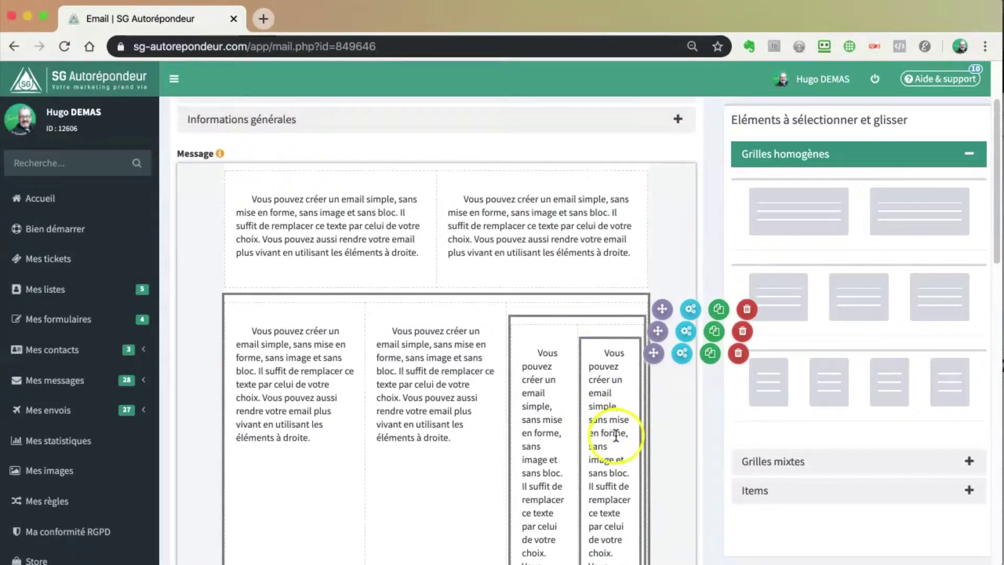
scroll(606, 427, down, 10)
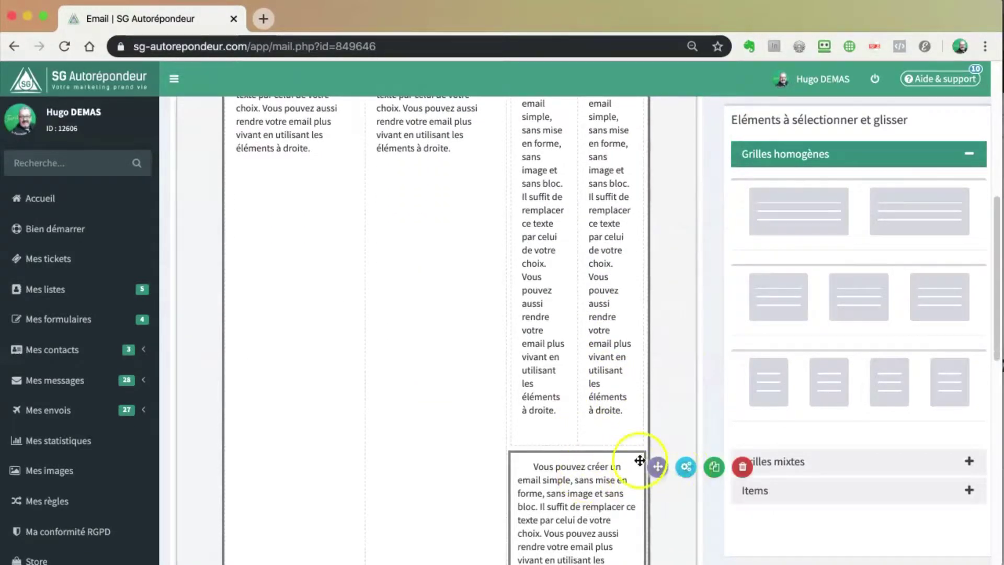
Delete the entire three-column grid block with its nested grid and confirm the removal.
scroll(639, 460, up, 10)
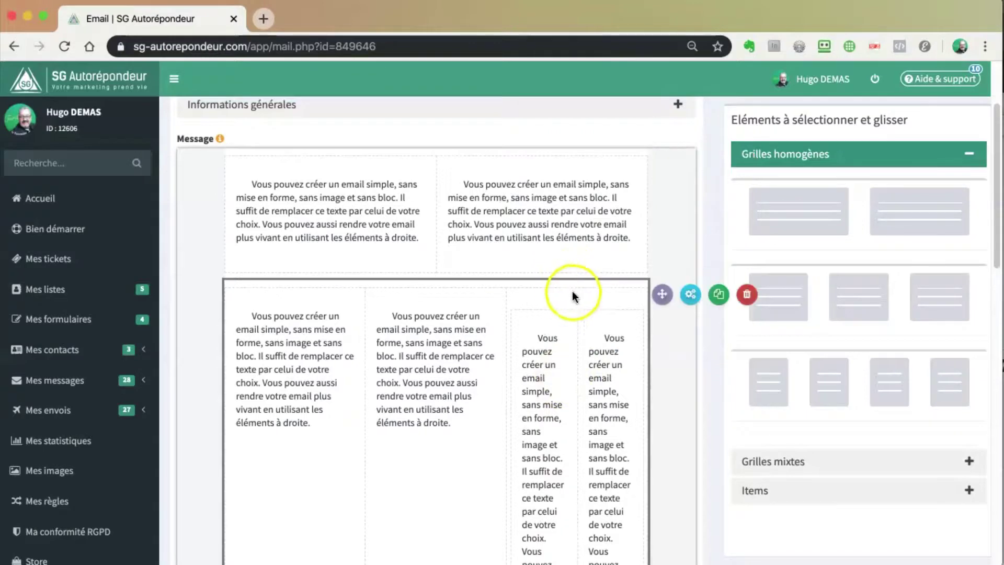
click(746, 294)
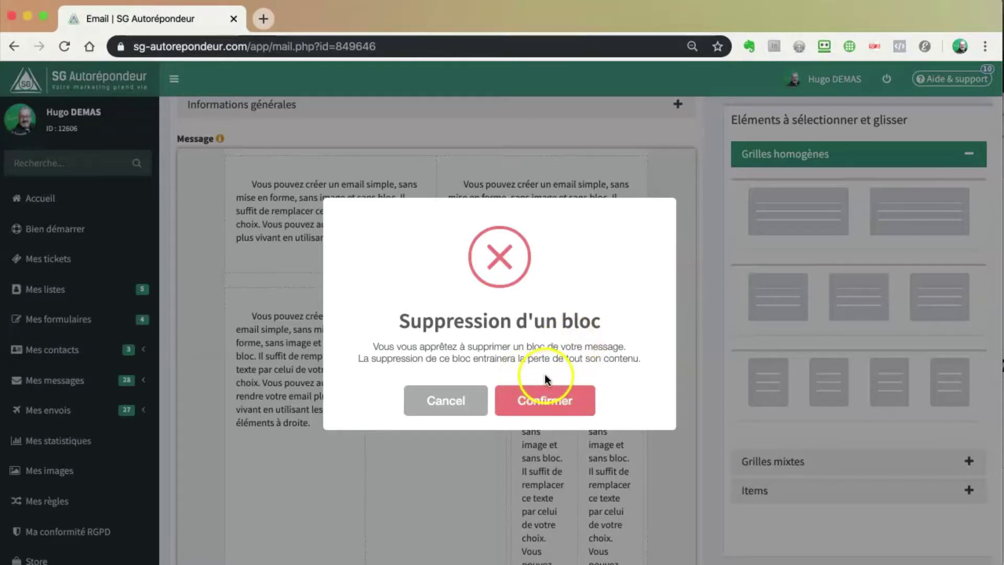
click(547, 402)
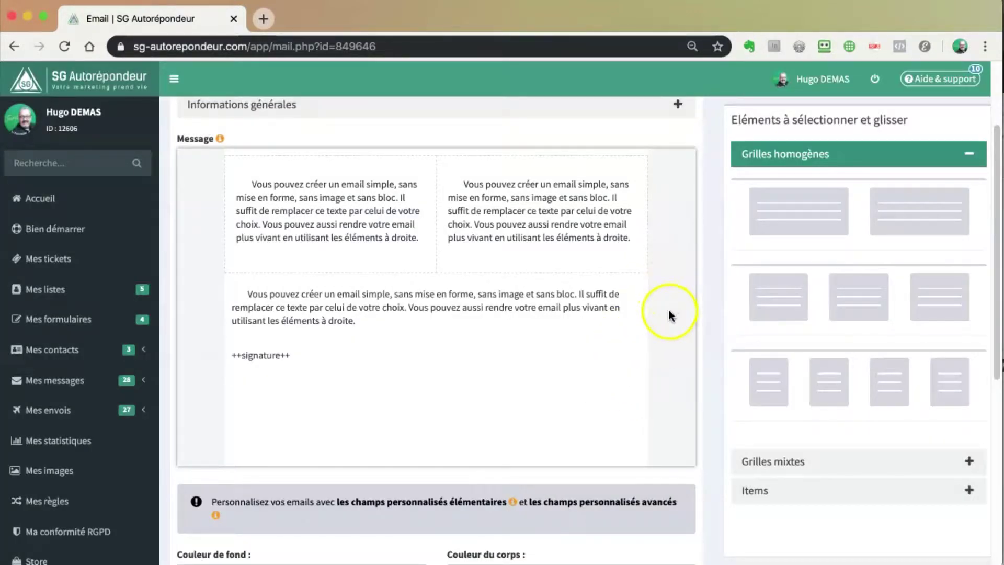
Insert a mixed grid with narrow left and wide right columns below the two-column grid, and delete the narrow column's text block.
click(797, 157)
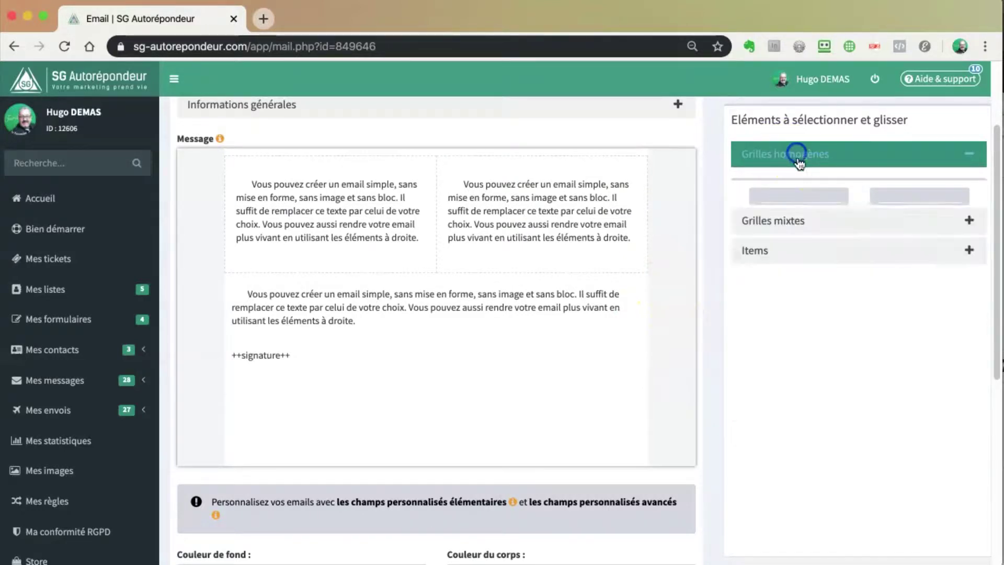
click(801, 183)
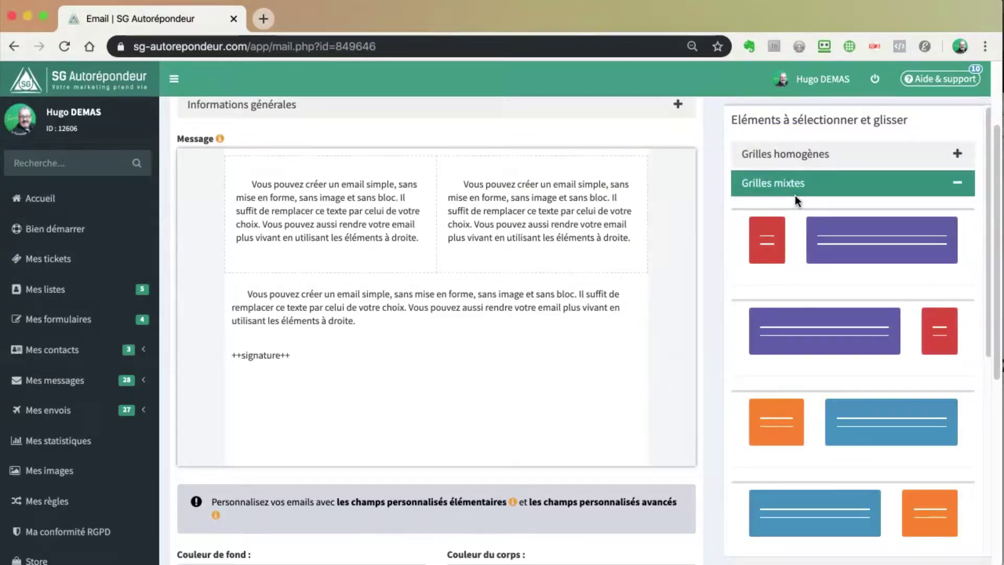
scroll(790, 311, down, 4)
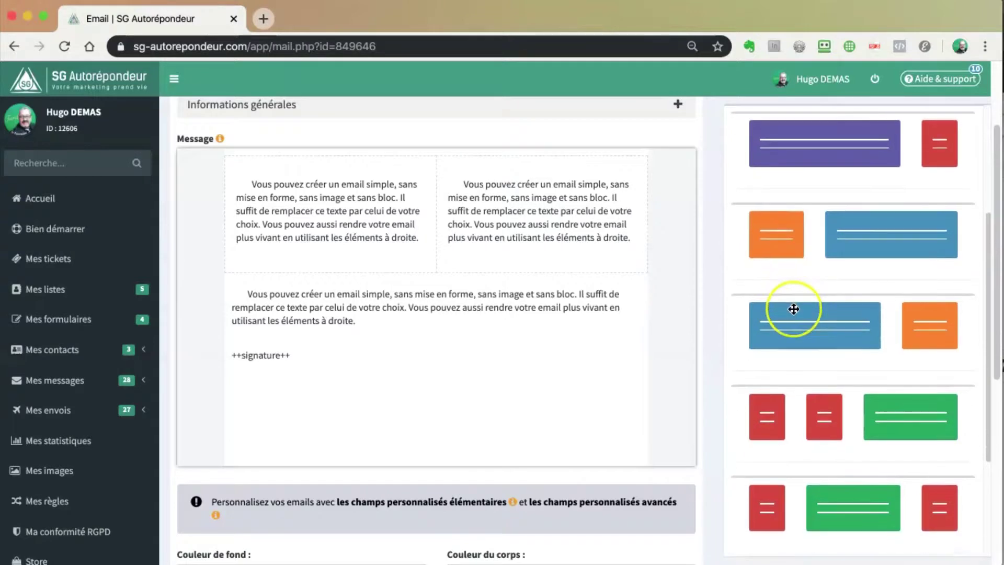
scroll(793, 309, up, 4)
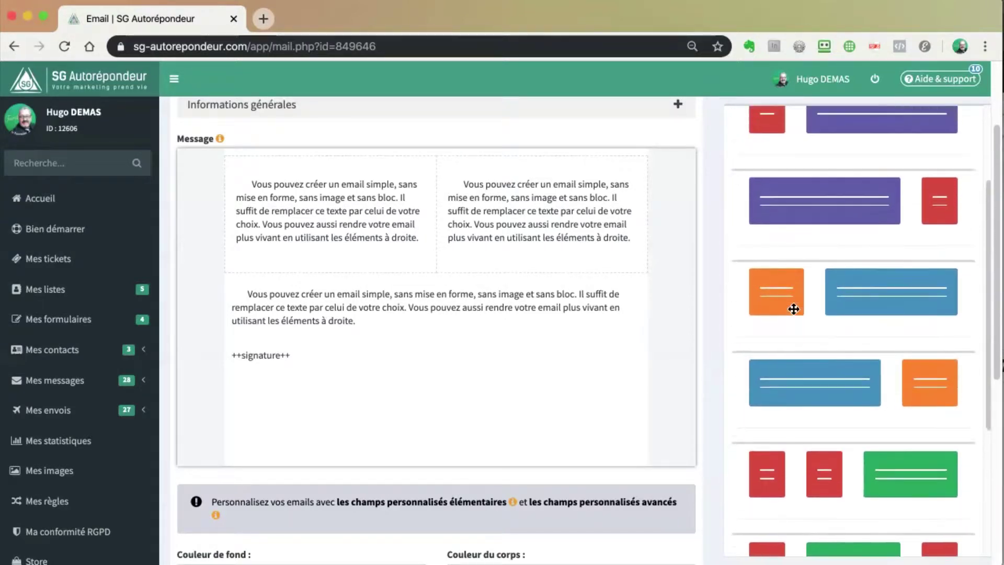
scroll(794, 309, up, 2)
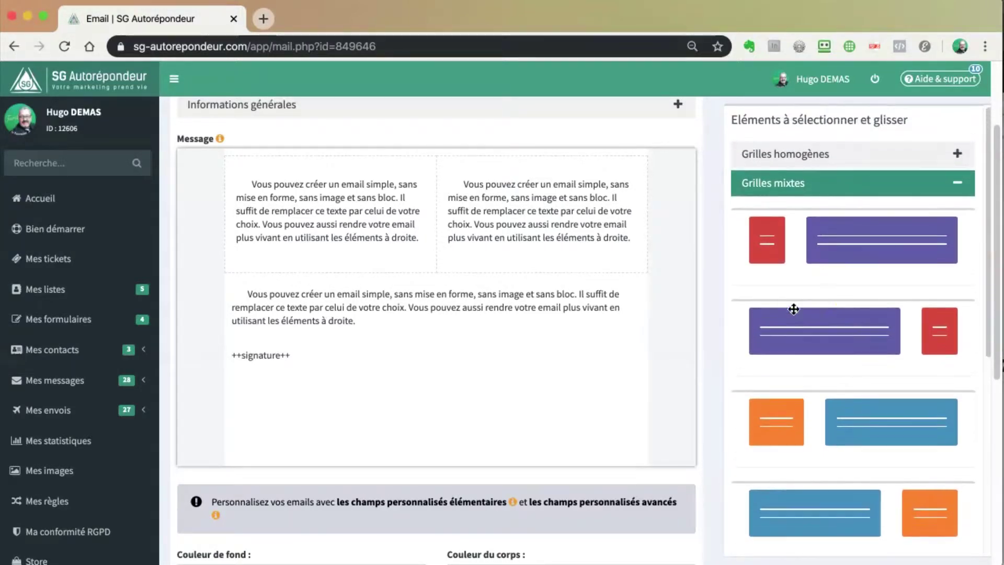
drag(804, 241, 402, 295)
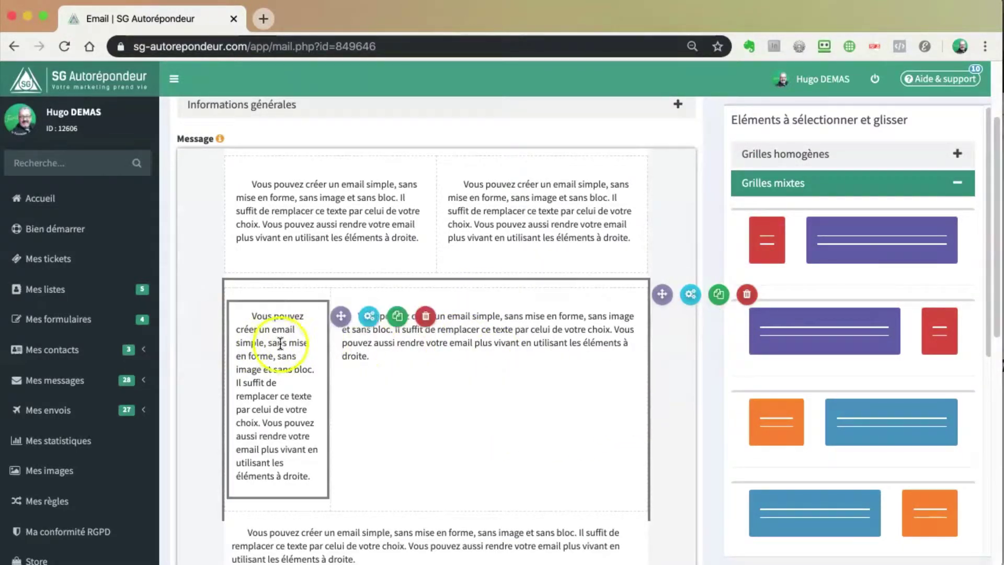
click(425, 315)
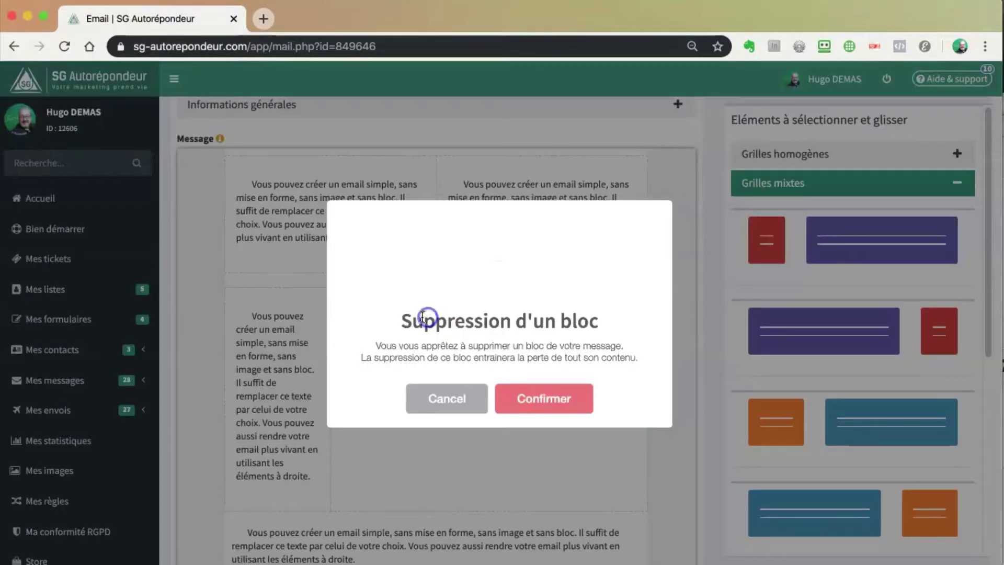
click(535, 402)
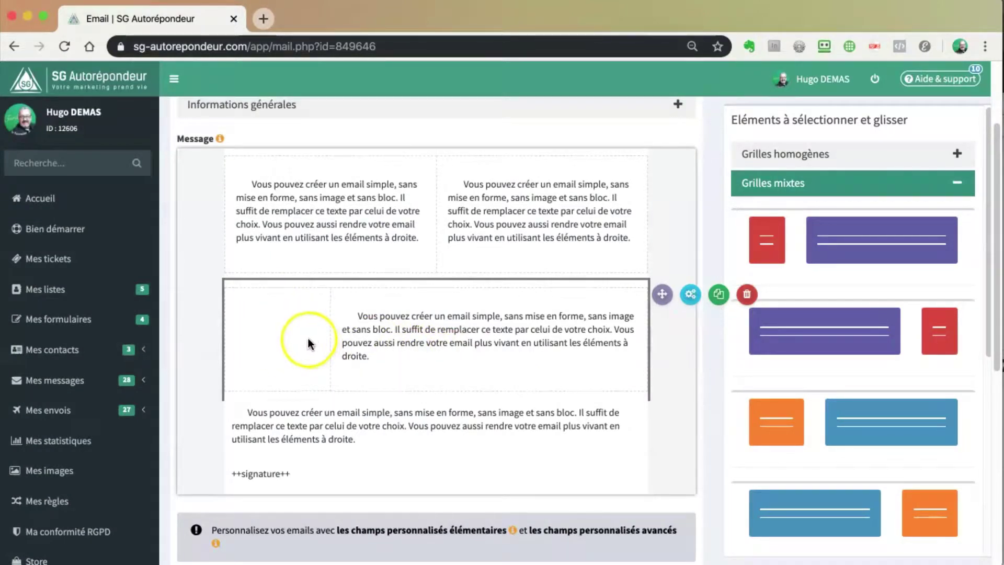
Insert a Bouton item into the mixed grid's empty narrow column, and move the whole grid below the text block, just above the signature.
click(812, 183)
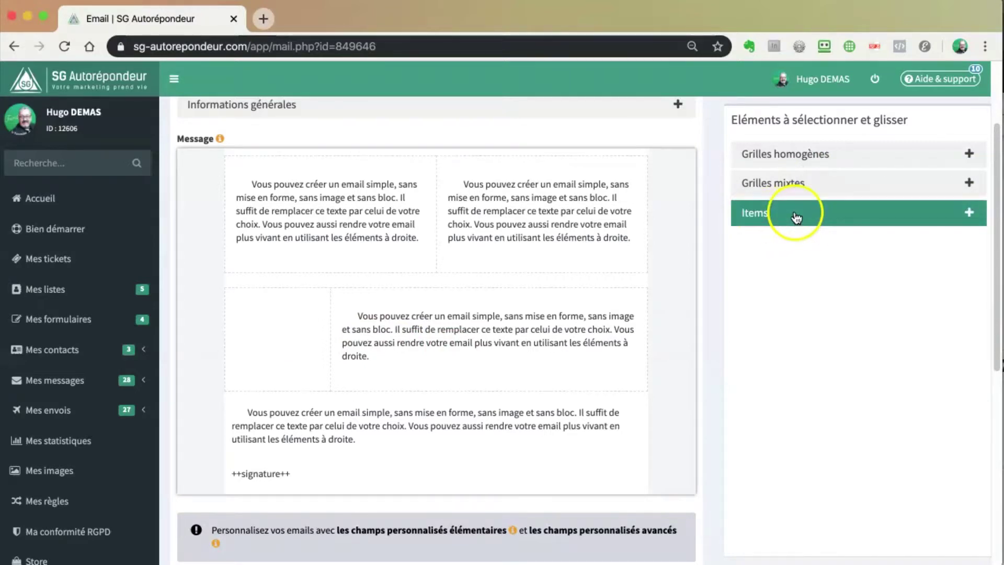
click(852, 213)
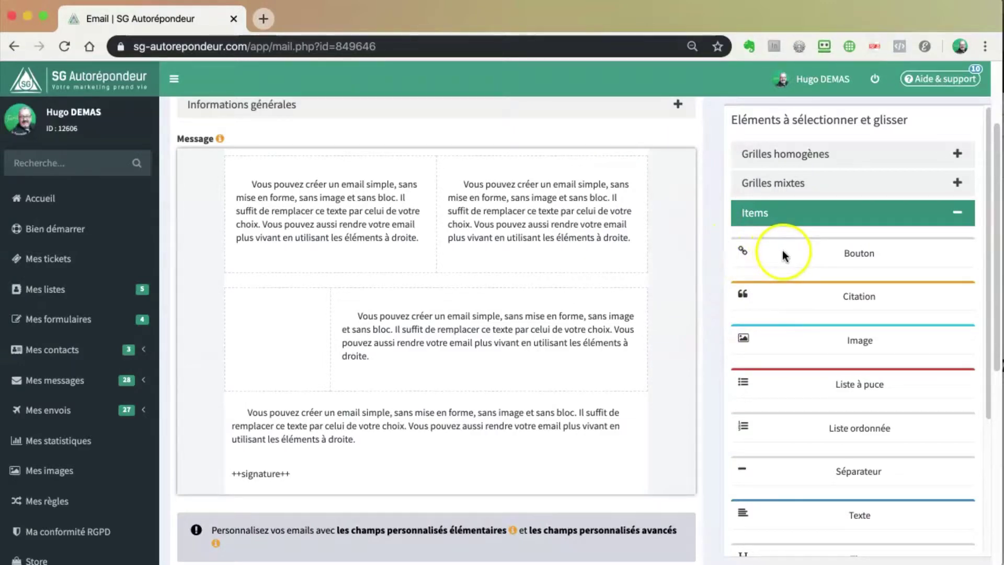
drag(783, 255, 266, 333)
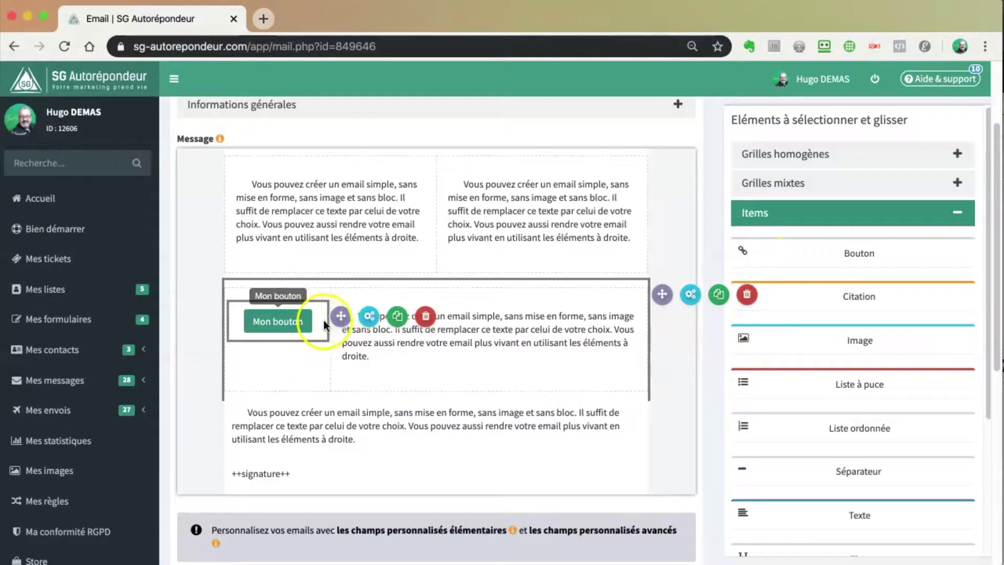
click(369, 317)
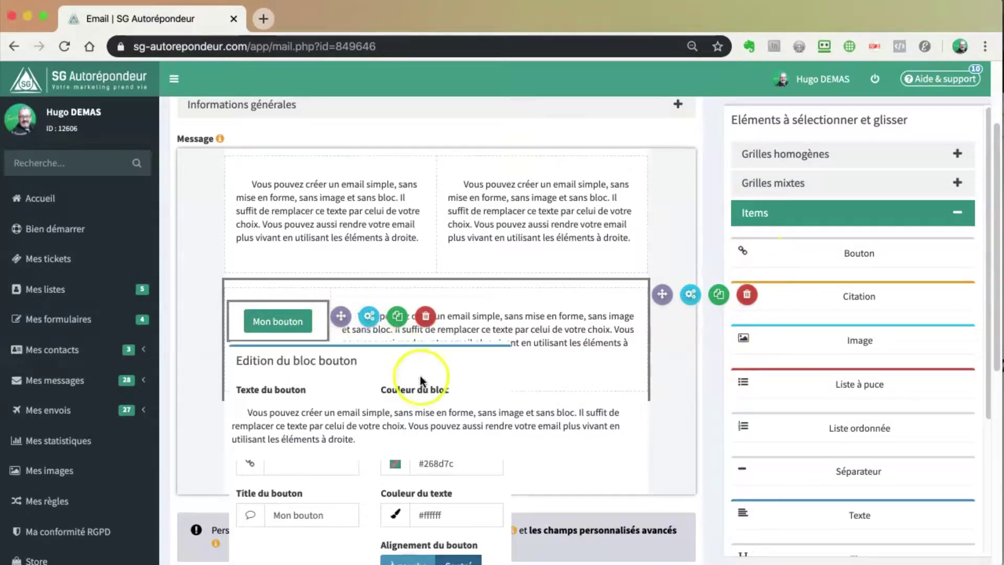
scroll(421, 376, down, 3)
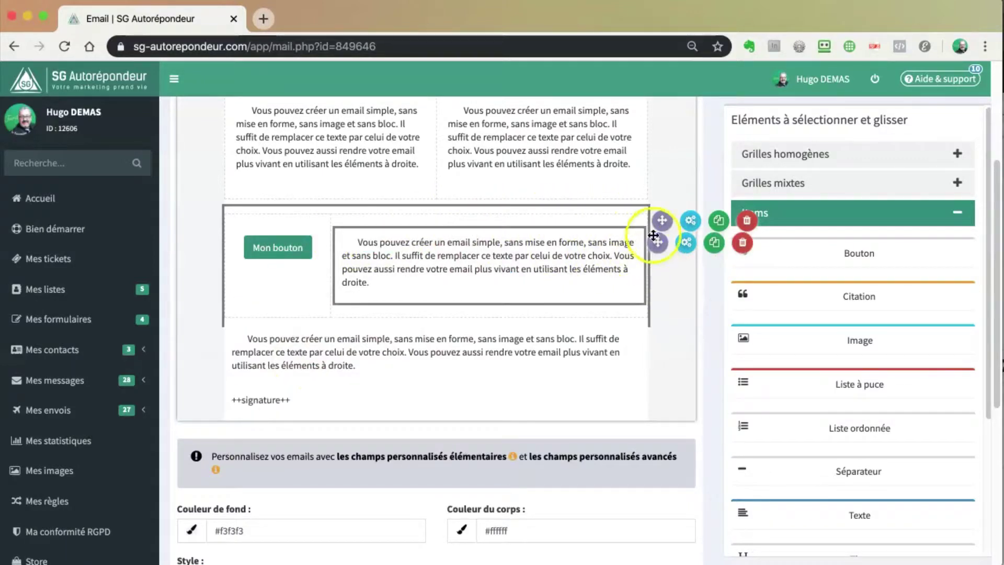
mouse_move(663, 221)
mouse_down()
mouse_move(587, 309)
mouse_move(576, 375)
mouse_up()
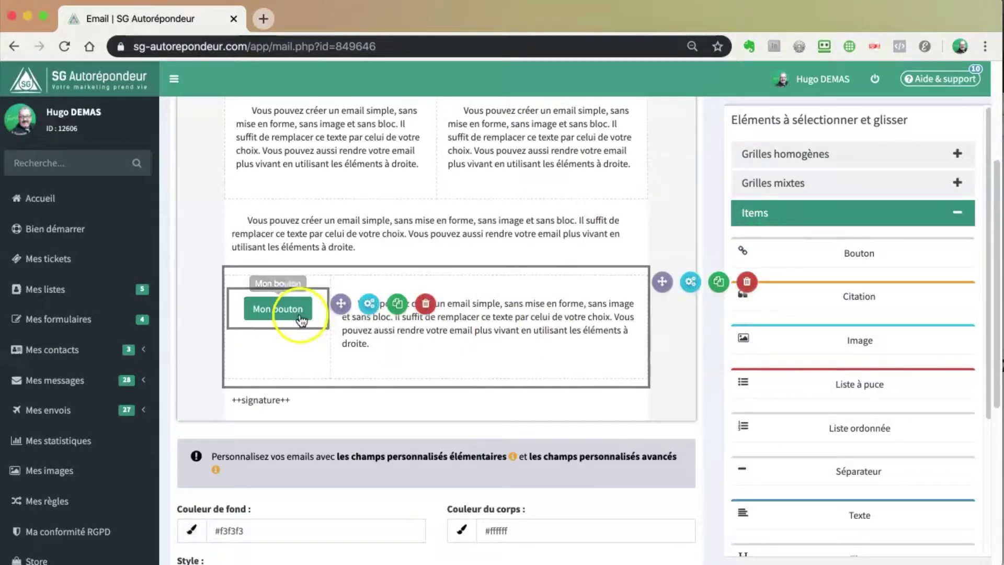
Set the text of the button in the narrow column to "Acheter >>".
click(369, 304)
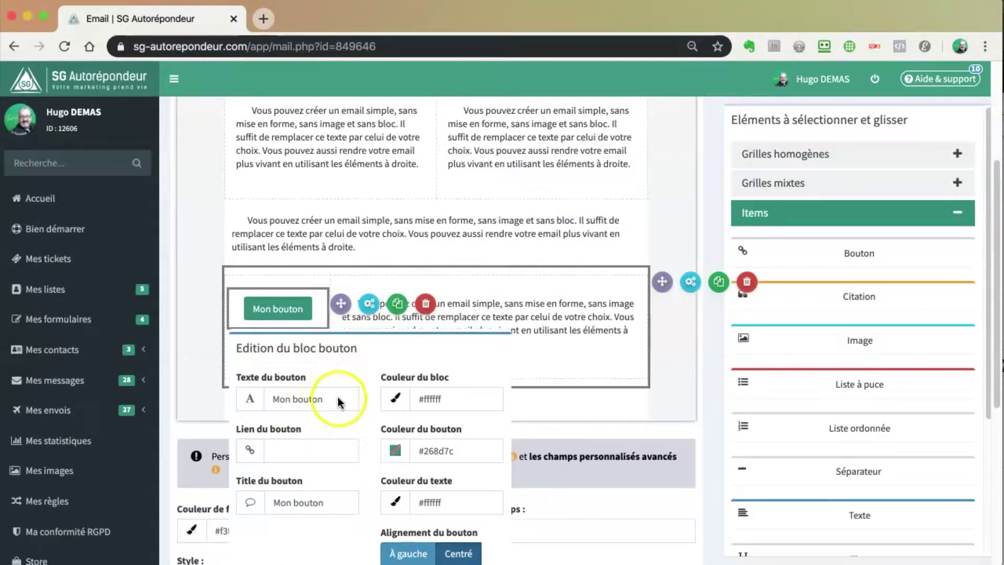
scroll(338, 403, down, 3)
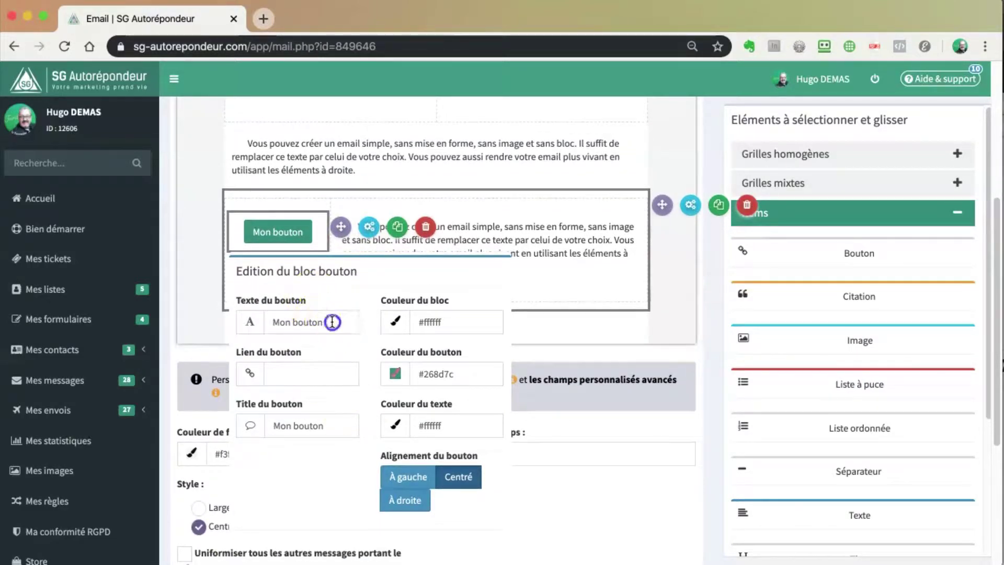
drag(331, 320, 244, 319)
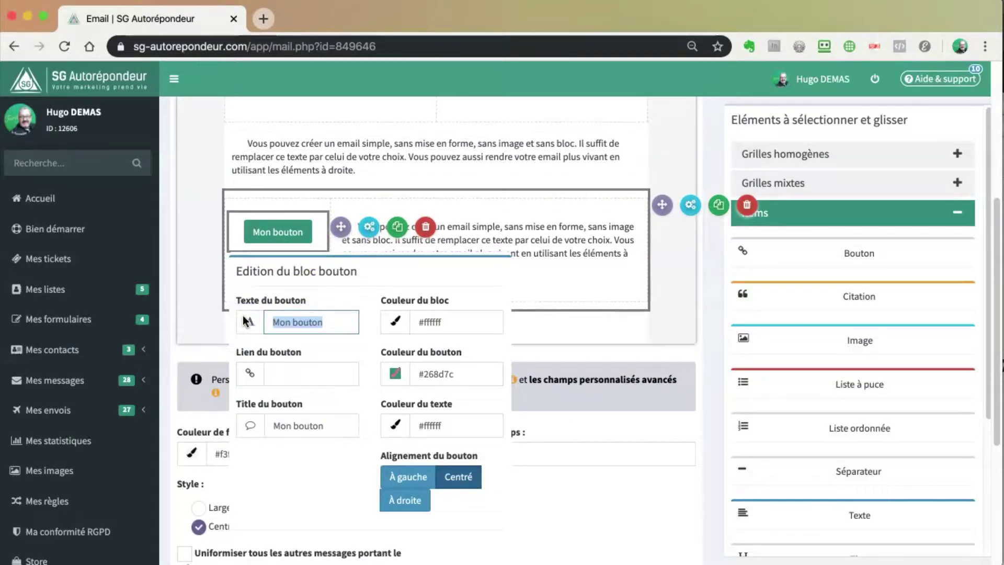
text(Acheter)
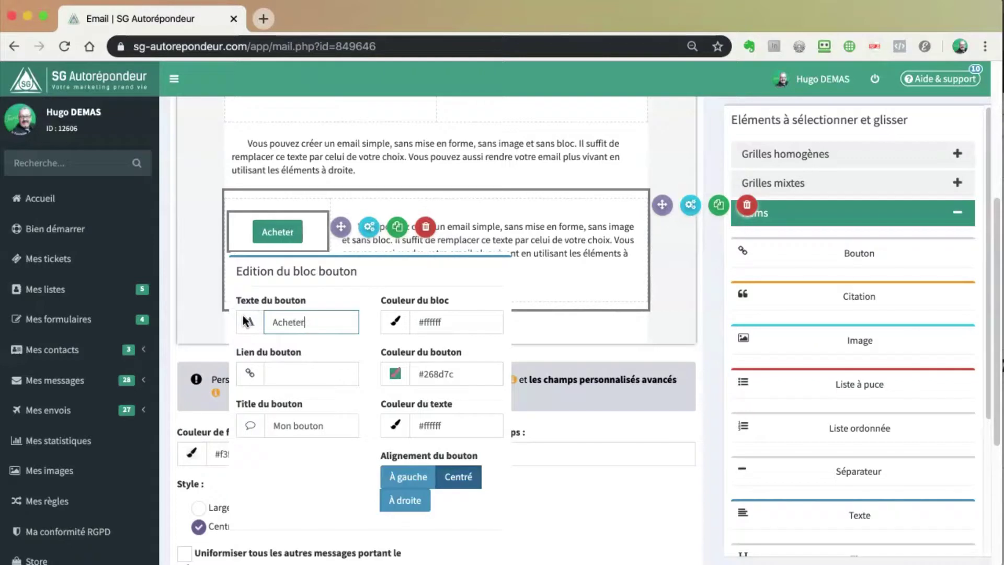
text( >>)
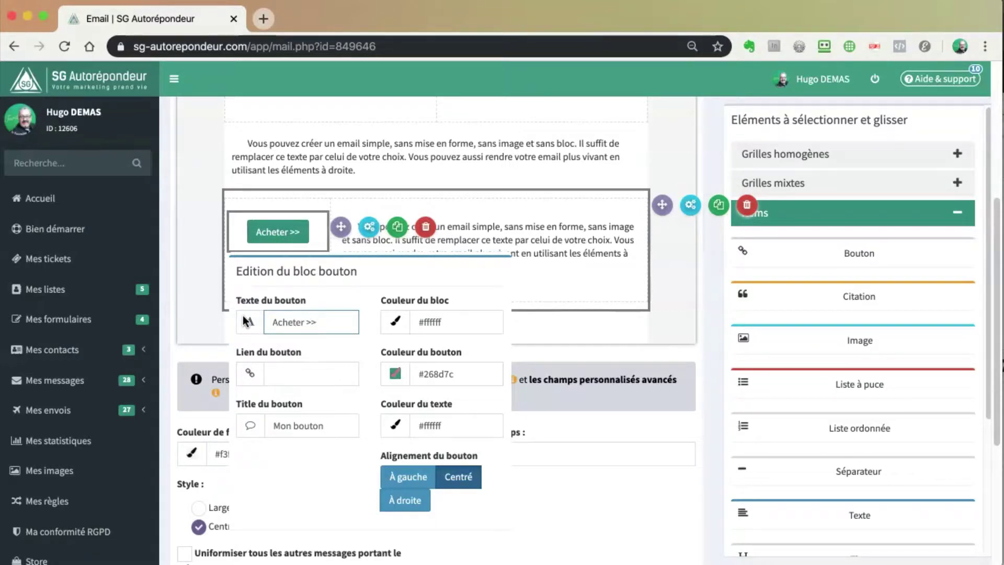
click(246, 315)
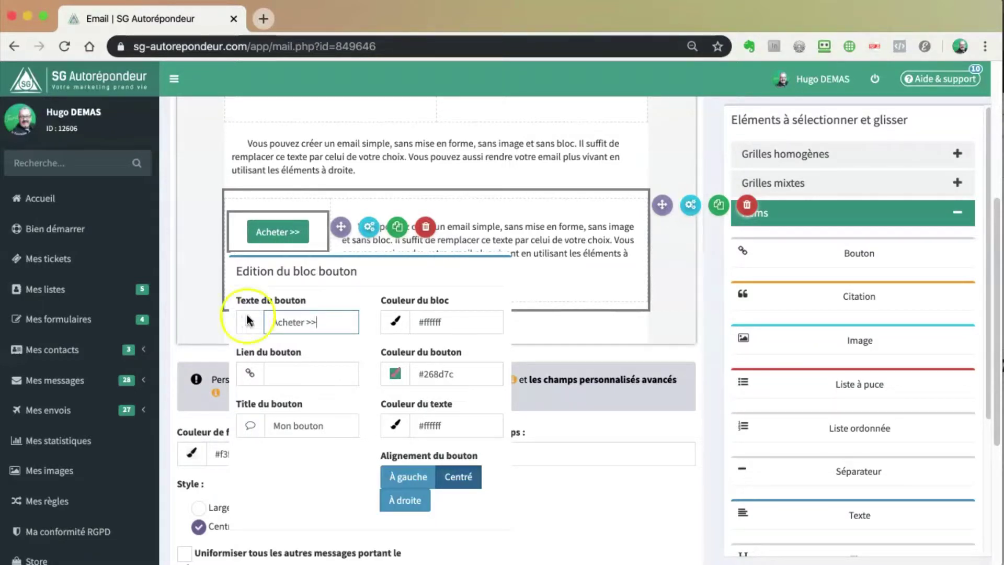
Change the button's colour to orange #ff9e2b and close its settings.
click(395, 375)
drag(460, 415, 462, 430)
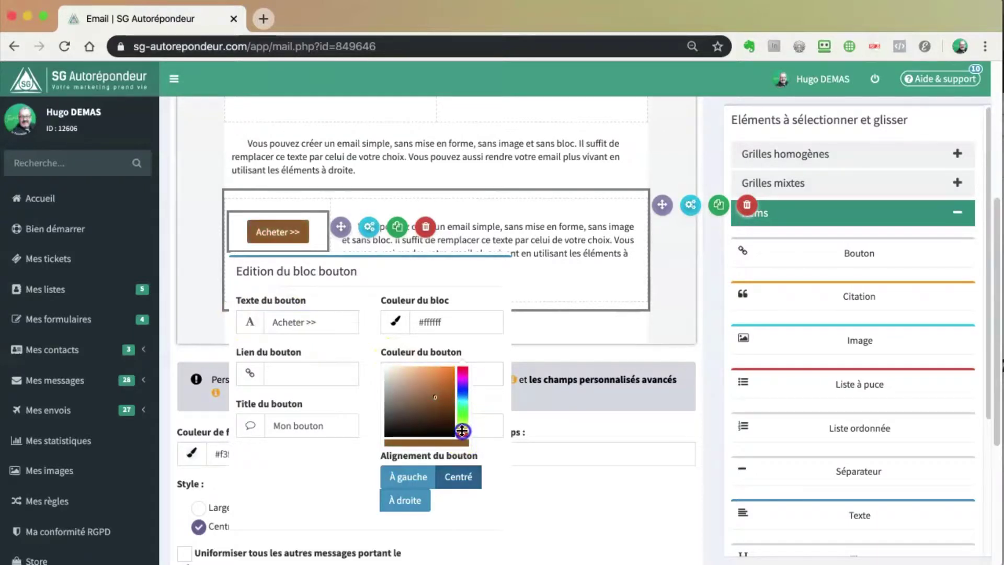
drag(438, 385, 443, 368)
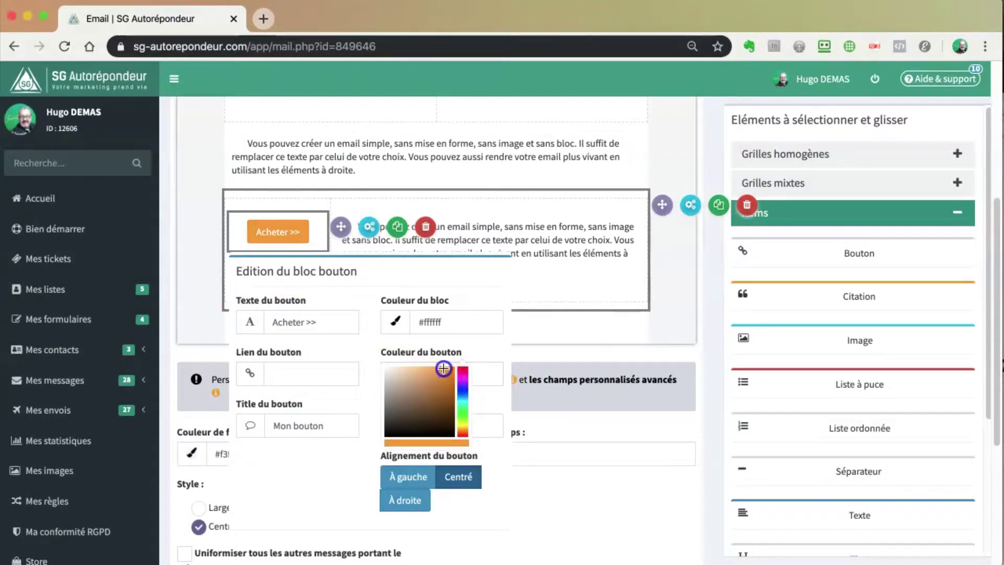
click(375, 349)
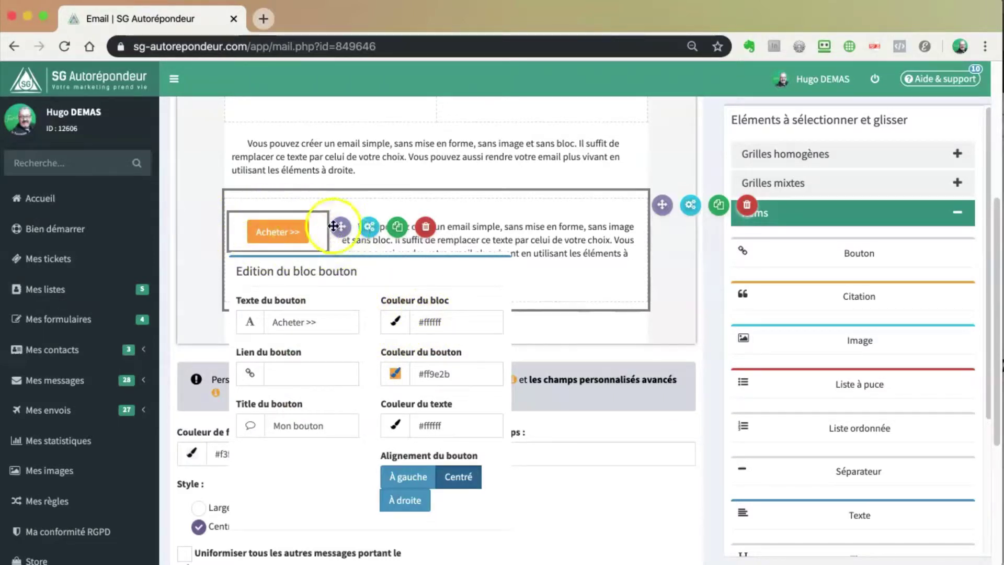
click(555, 481)
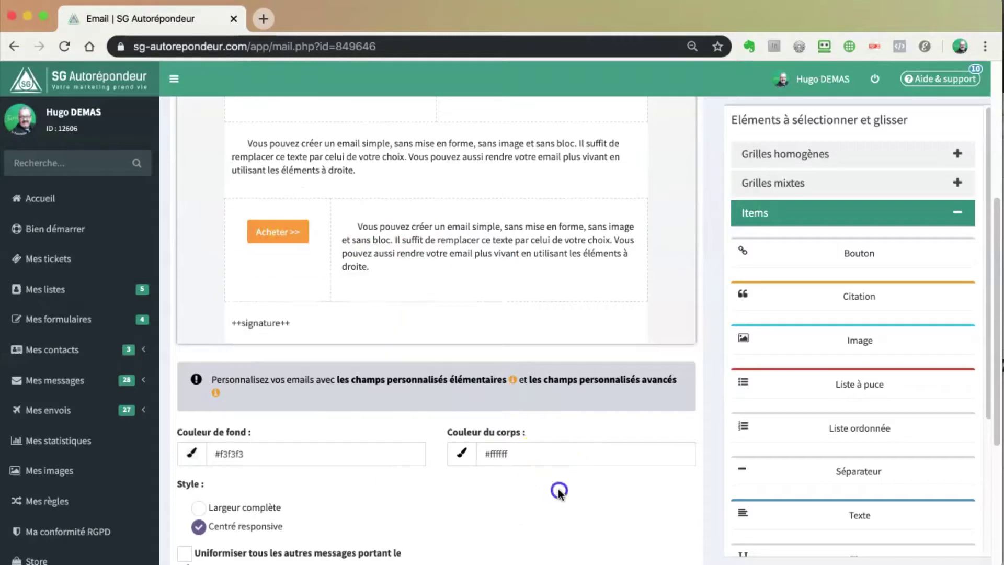
Reopen the settings of the "Acheter >>" button to review them, and close them again.
mouse_move(289, 232)
click(368, 228)
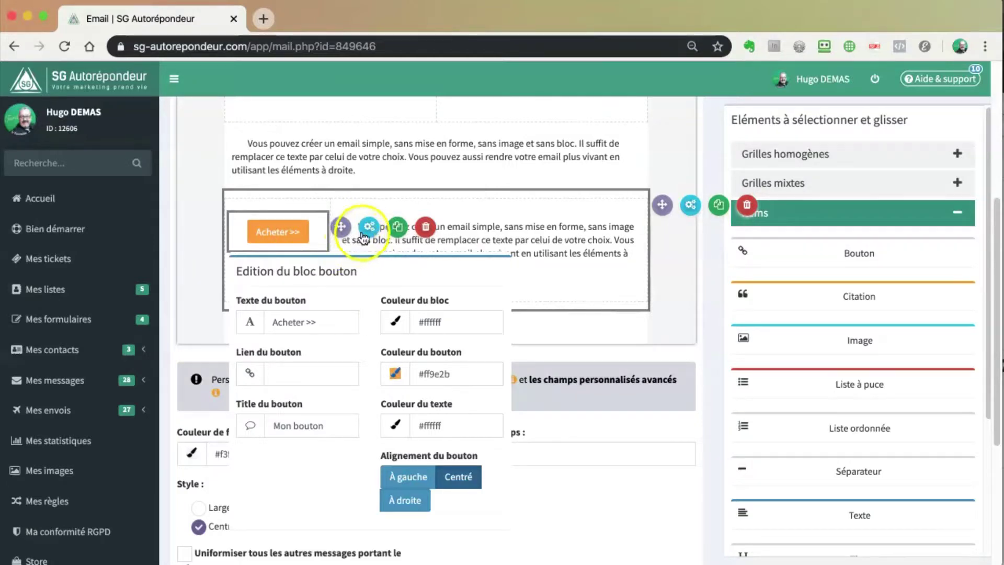
click(369, 230)
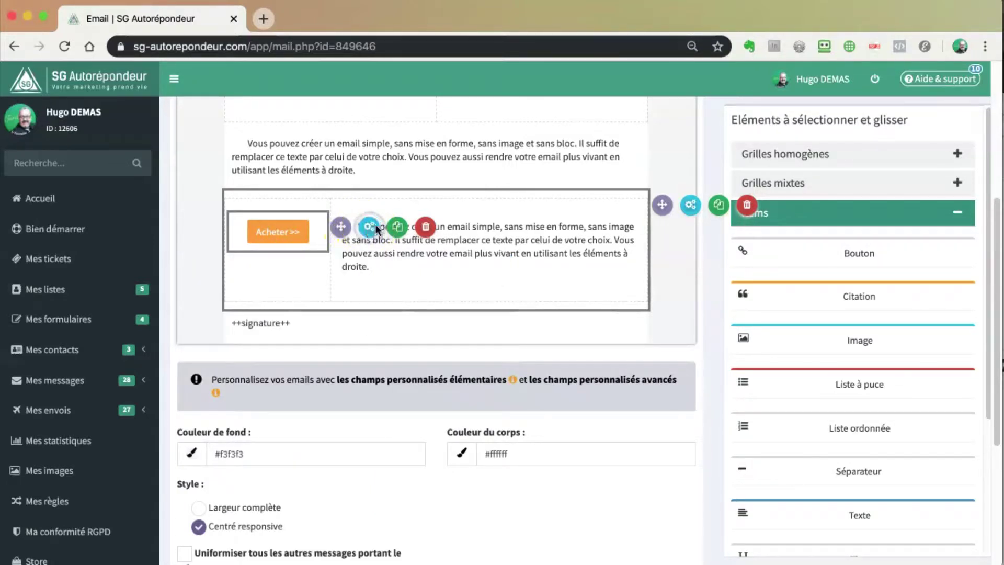
click(667, 261)
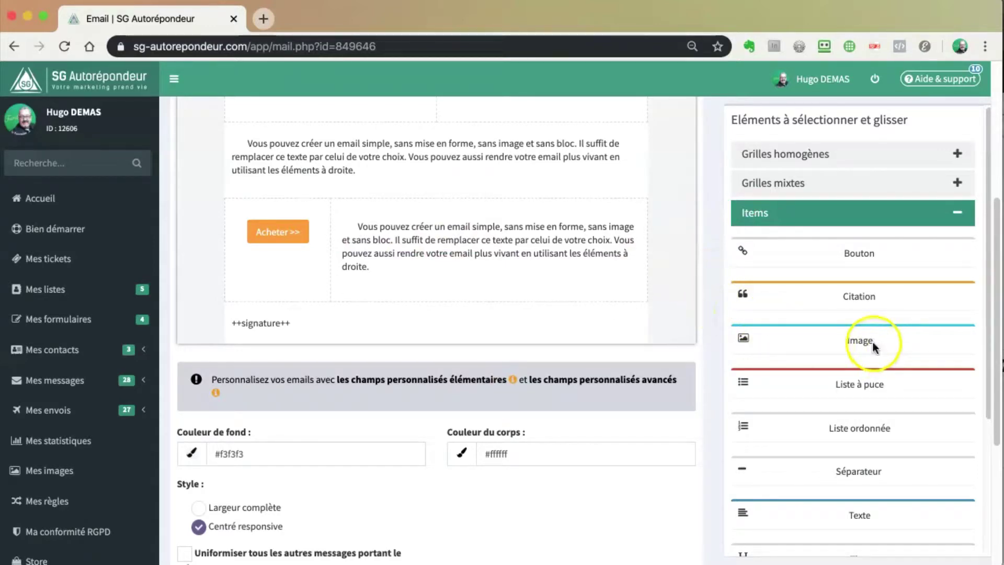
Insert an Image item above the button in the narrow column and shorten its block to end just below the placeholder picture.
drag(872, 347, 304, 246)
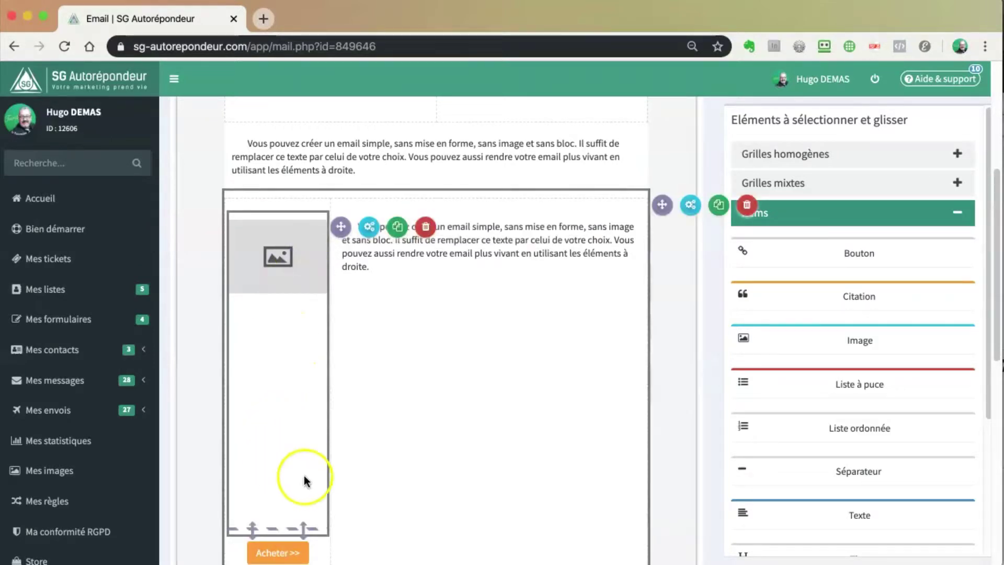
drag(281, 529, 285, 305)
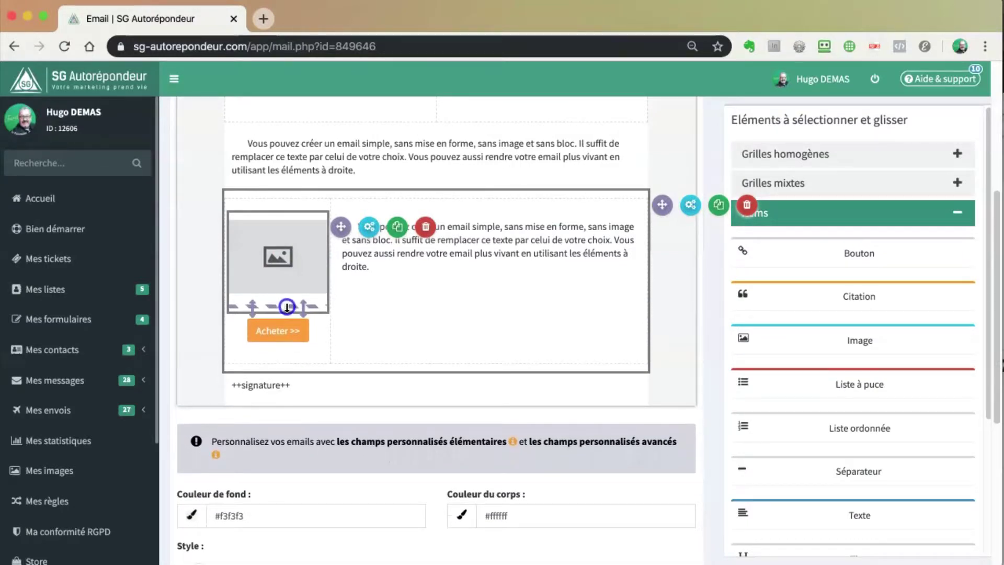
click(369, 228)
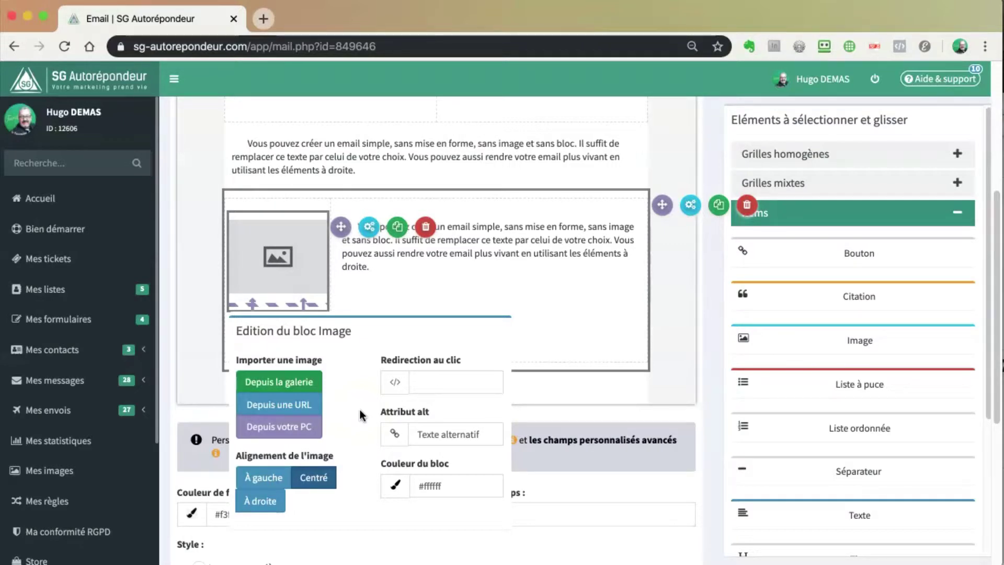
click(286, 426)
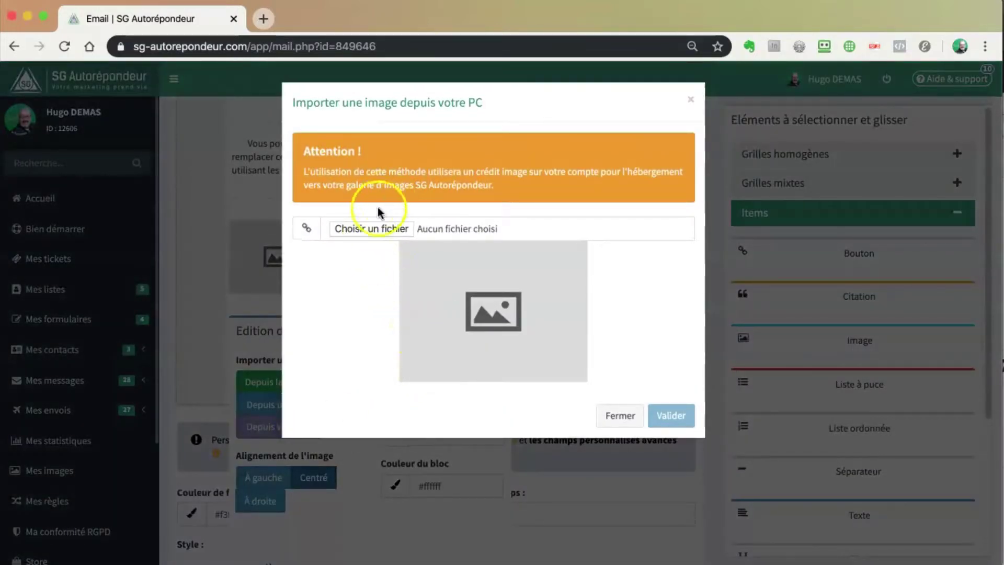
click(371, 229)
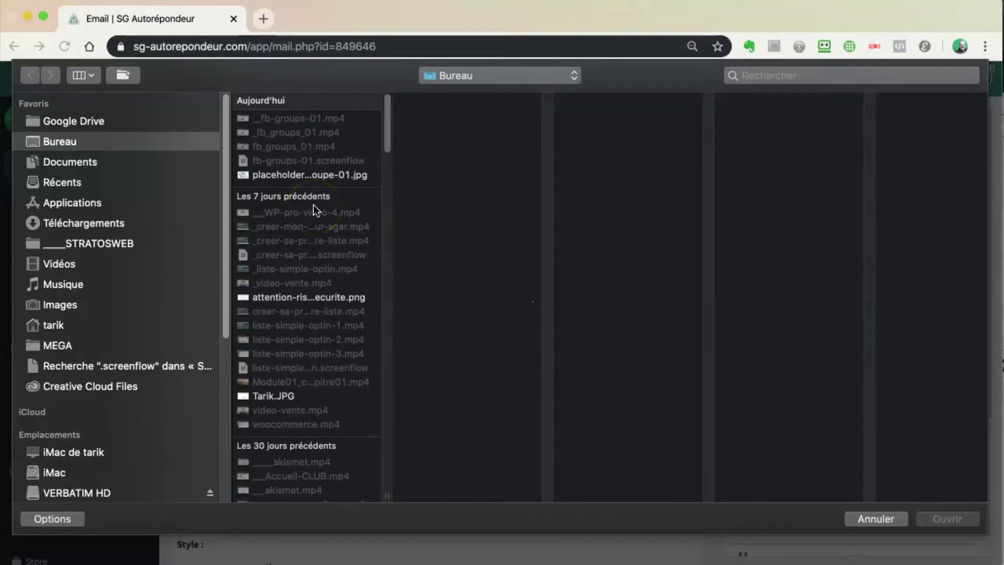
click(63, 305)
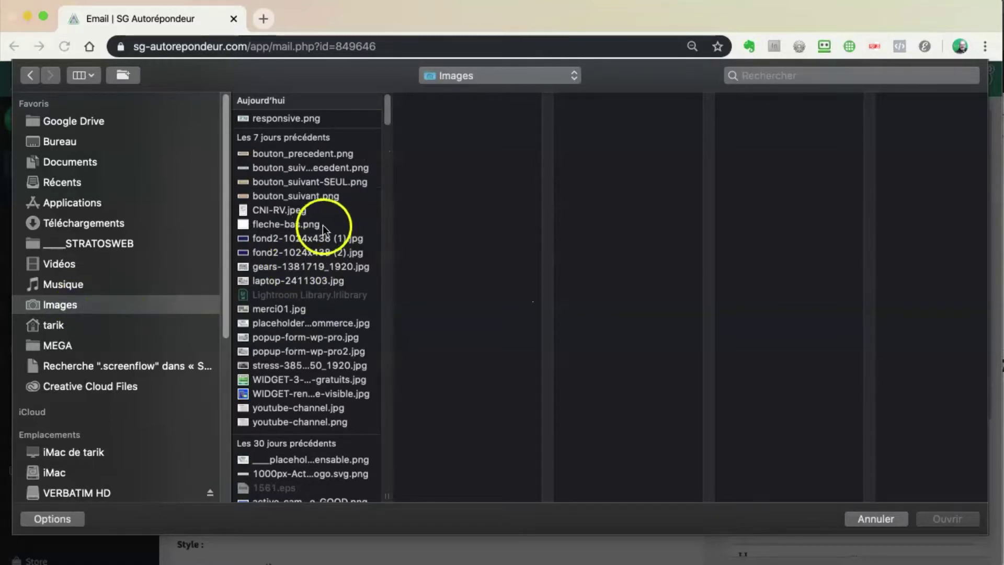
click(288, 198)
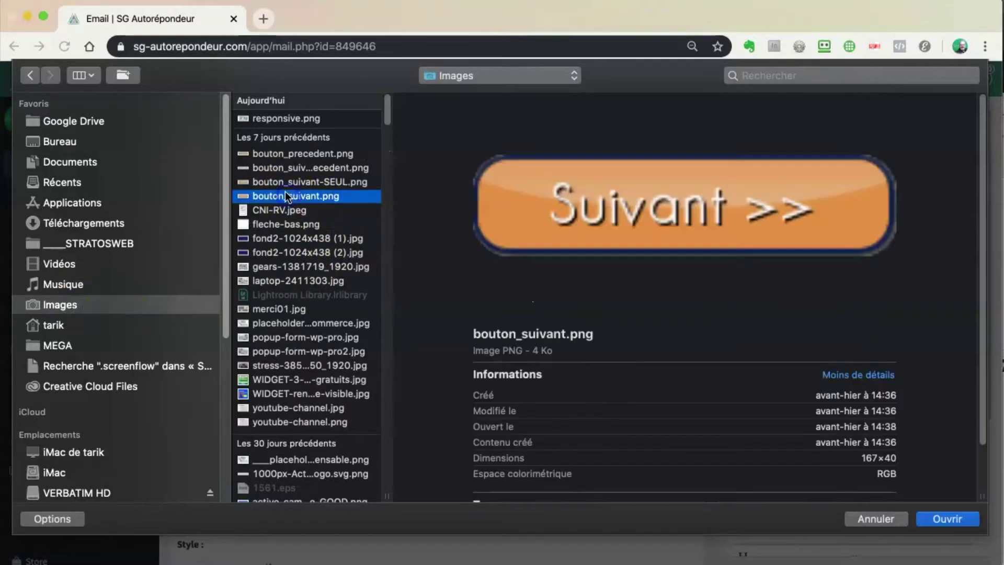
click(263, 266)
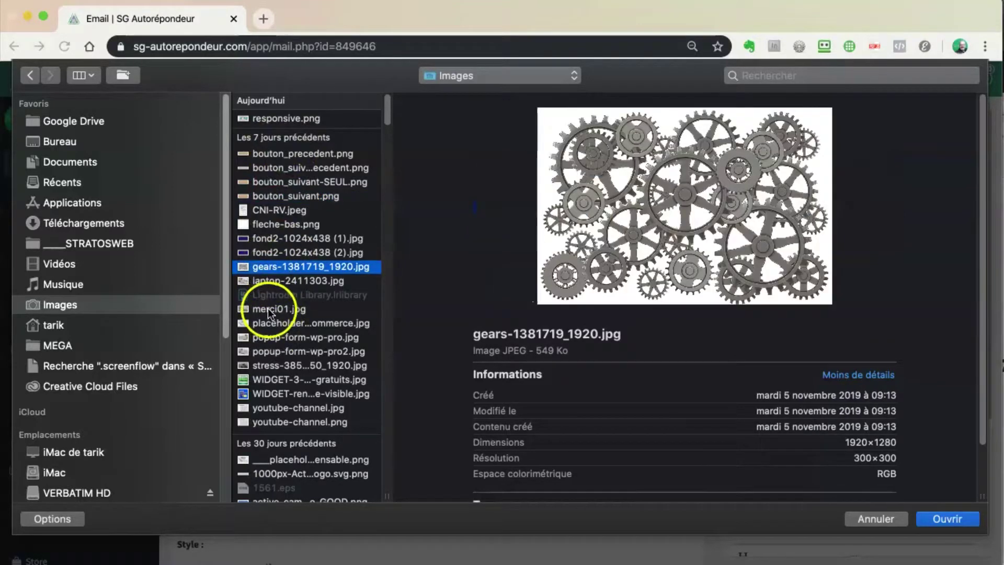
click(268, 308)
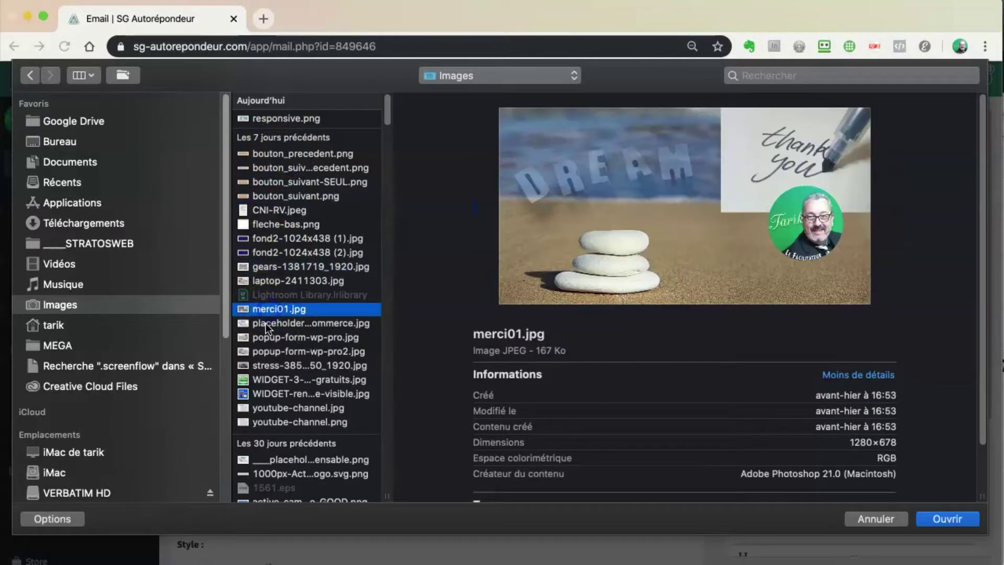
click(880, 520)
click(617, 414)
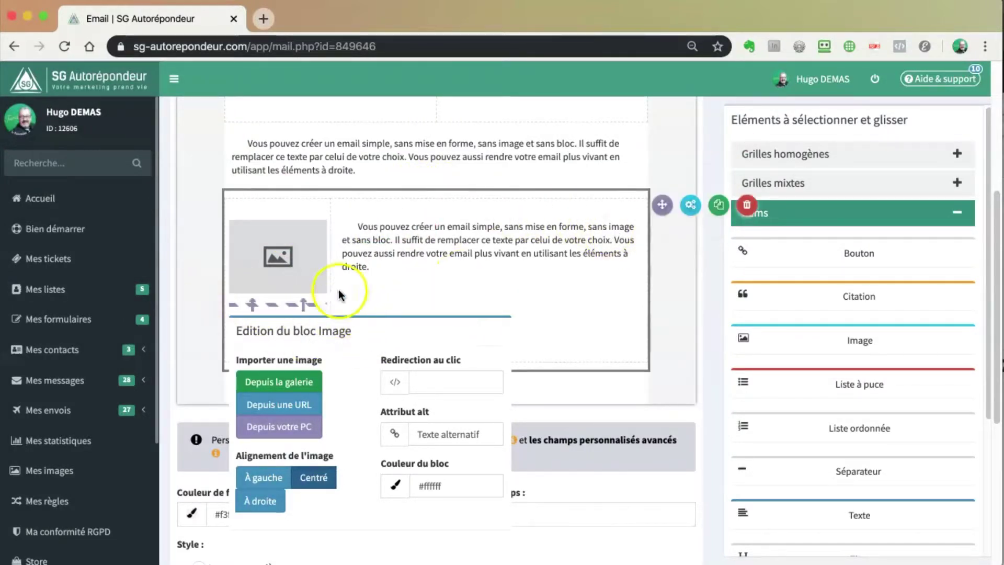
click(367, 229)
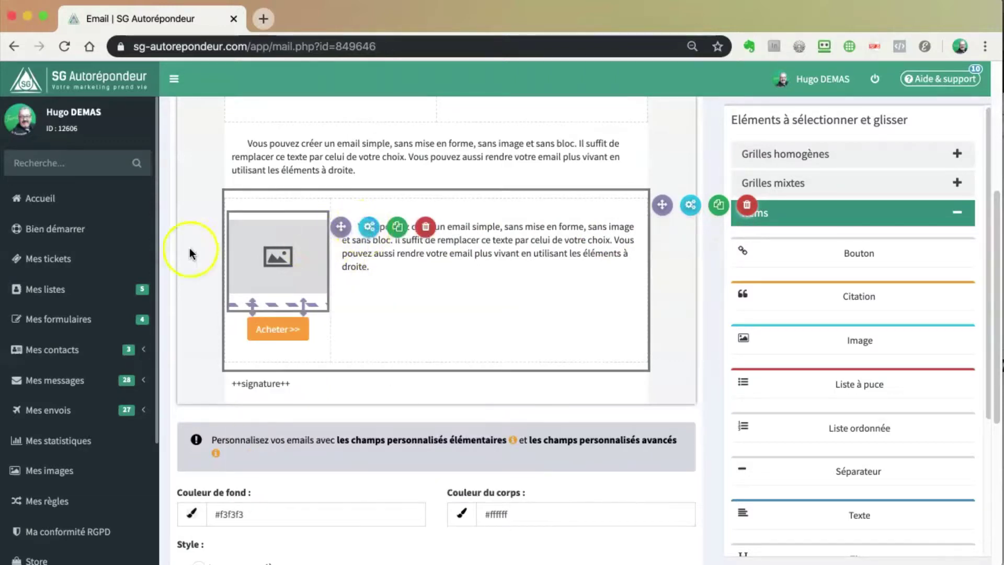
click(191, 266)
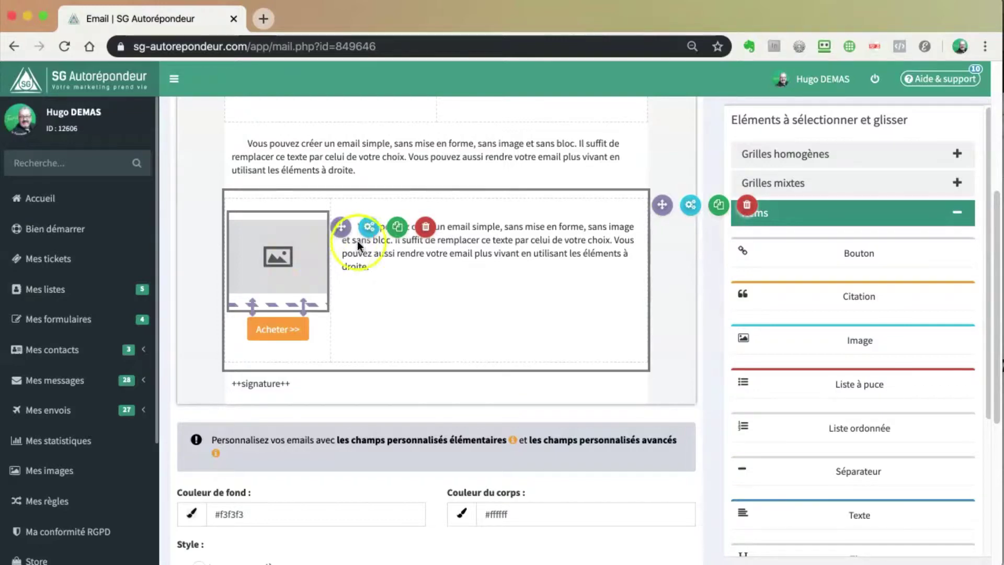
Import mail-icon-1.png from the computer's Images folder into the placeholder image block above the button.
click(368, 228)
click(289, 426)
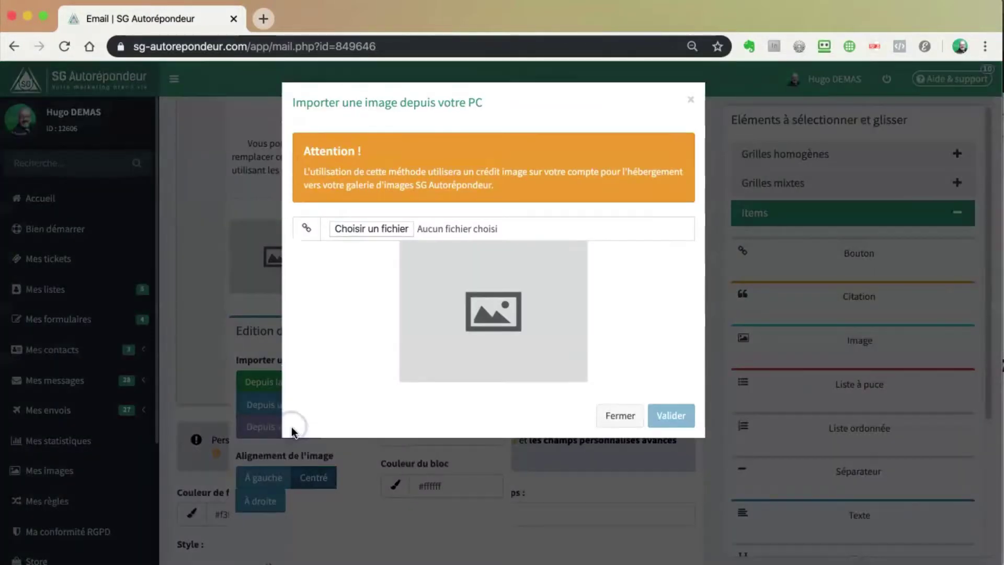
click(390, 231)
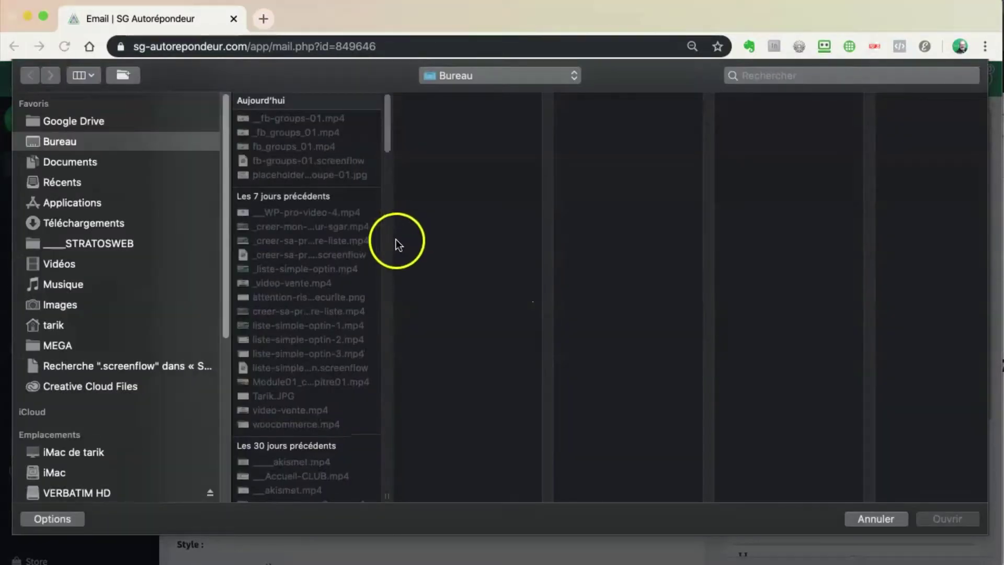
scroll(287, 387, down, 20)
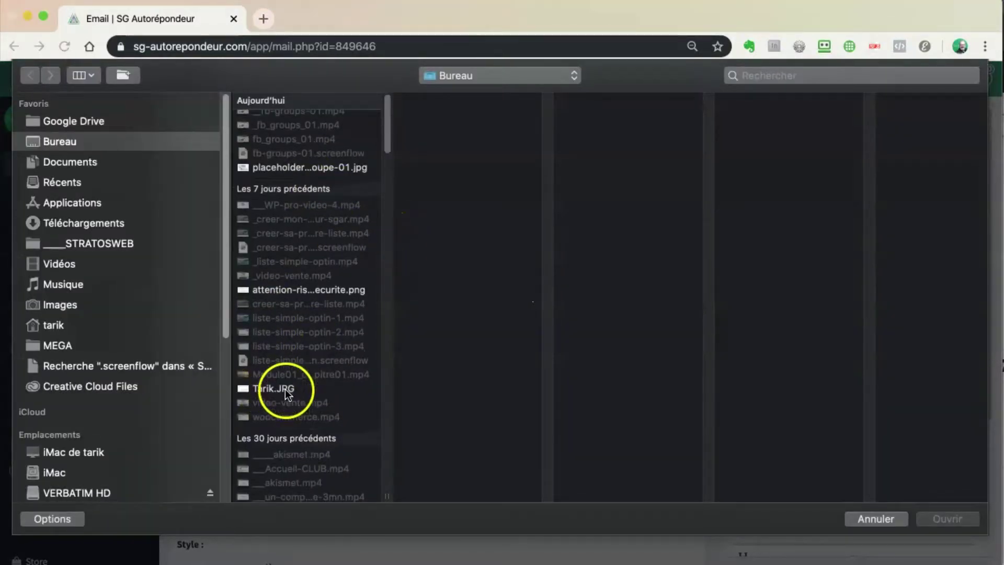
scroll(286, 387, down, 20)
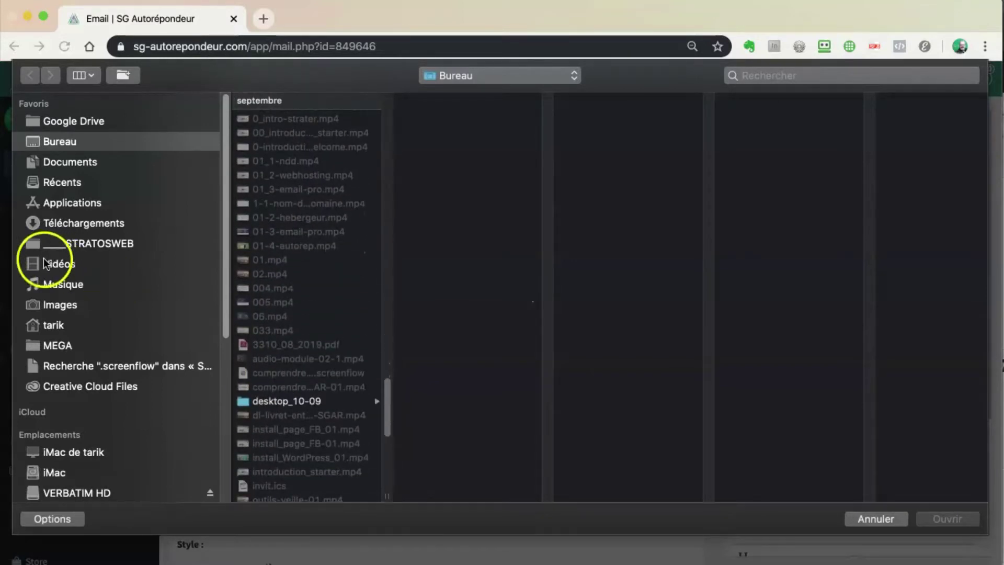
click(58, 305)
scroll(306, 361, down, 15)
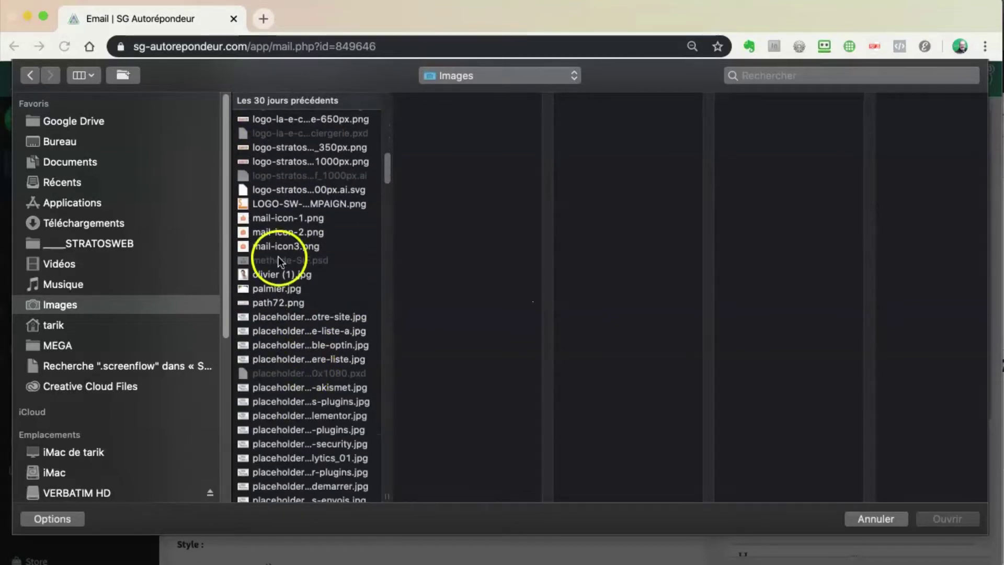
click(269, 219)
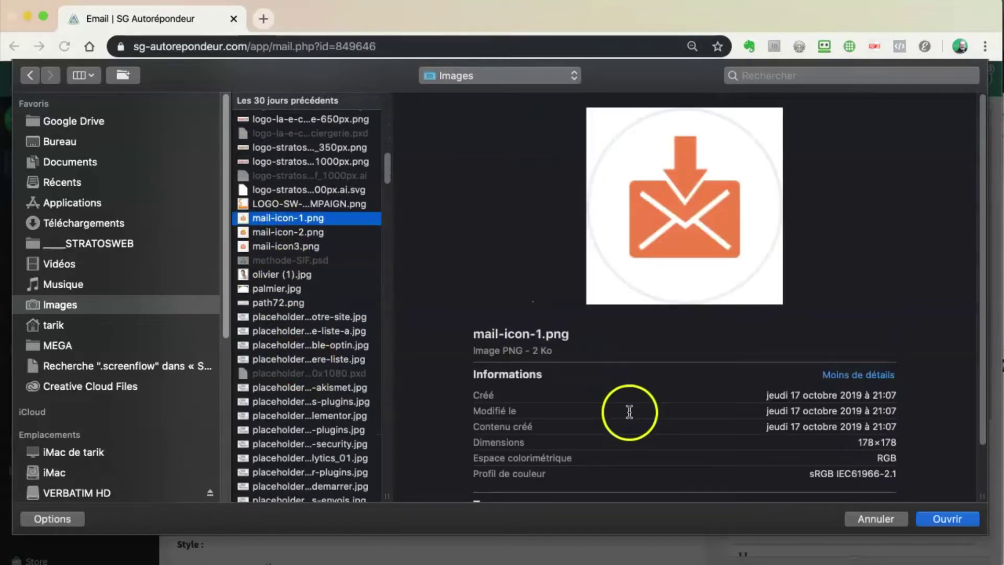
key(Return)
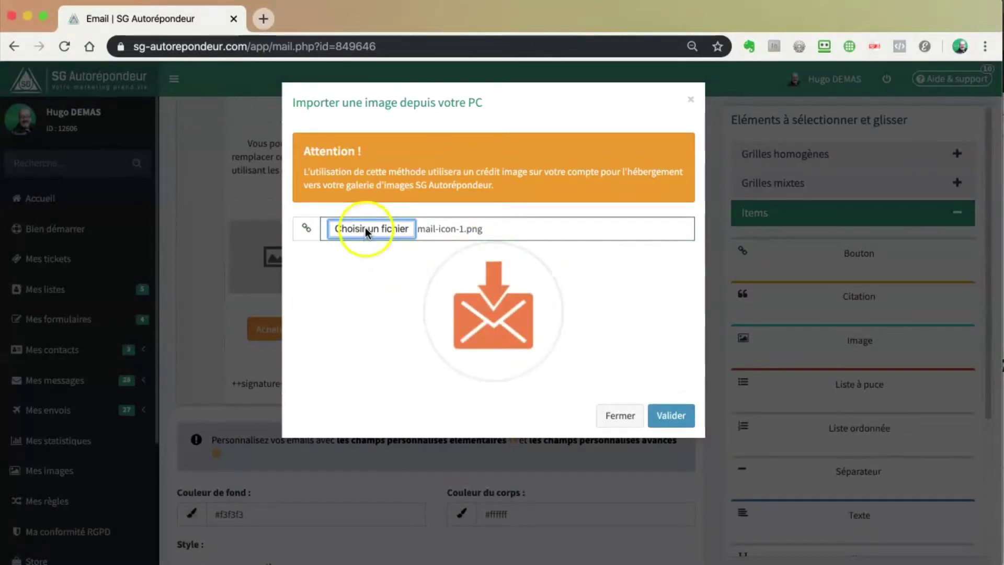
click(673, 417)
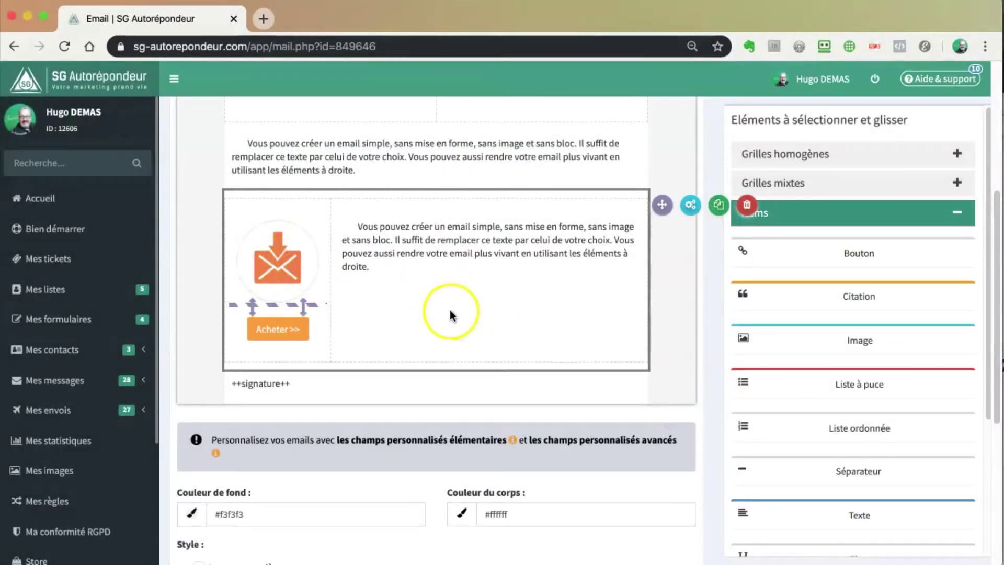
Open the image gallery from the image block's settings to review the hosted pictures, and close it without choosing one.
mouse_move(296, 263)
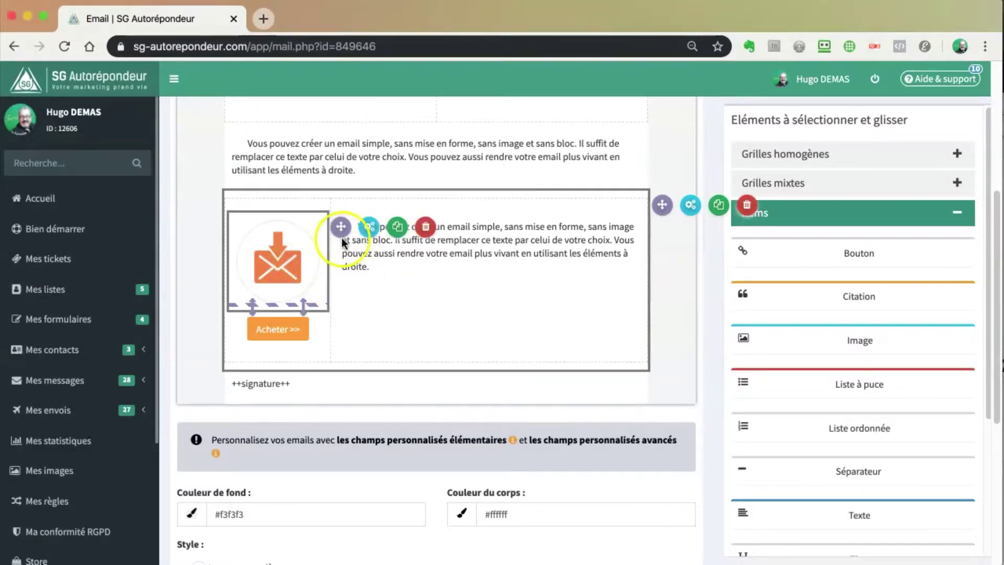
click(369, 226)
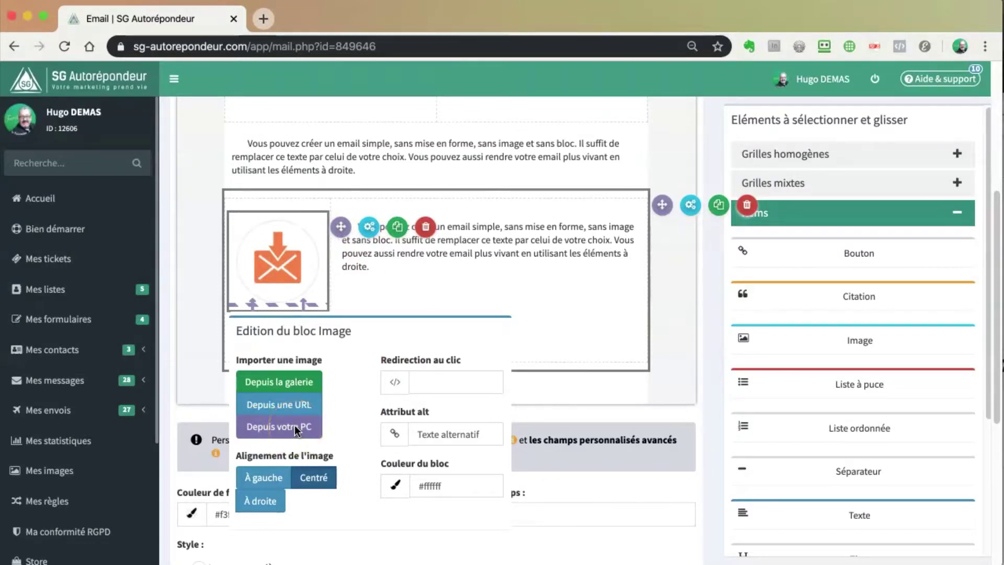
click(267, 380)
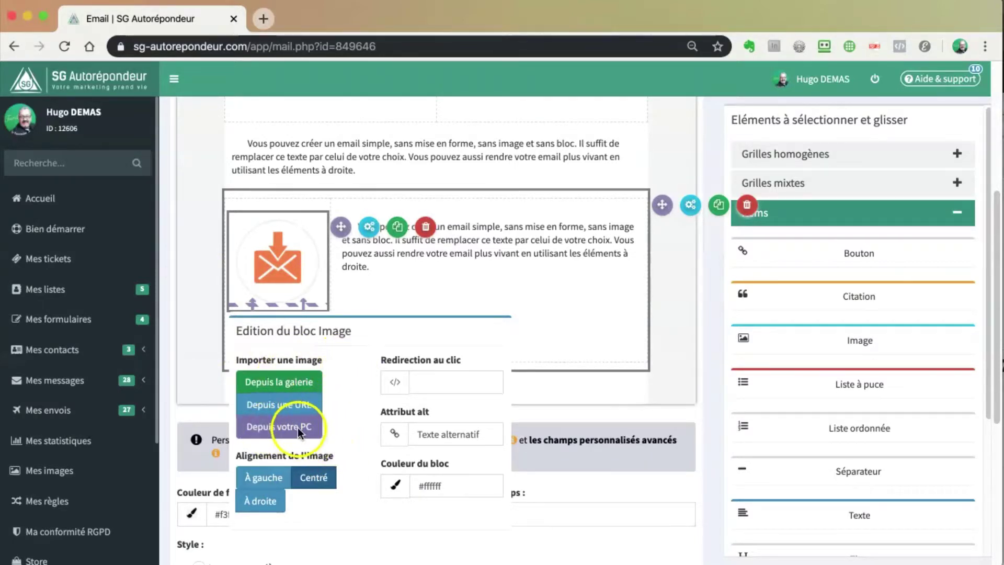
click(284, 380)
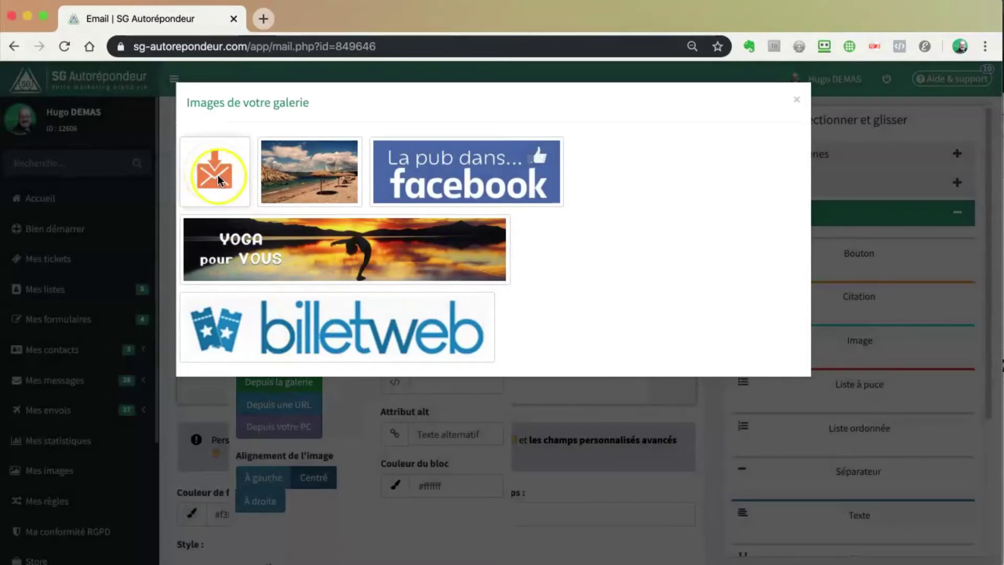
click(796, 100)
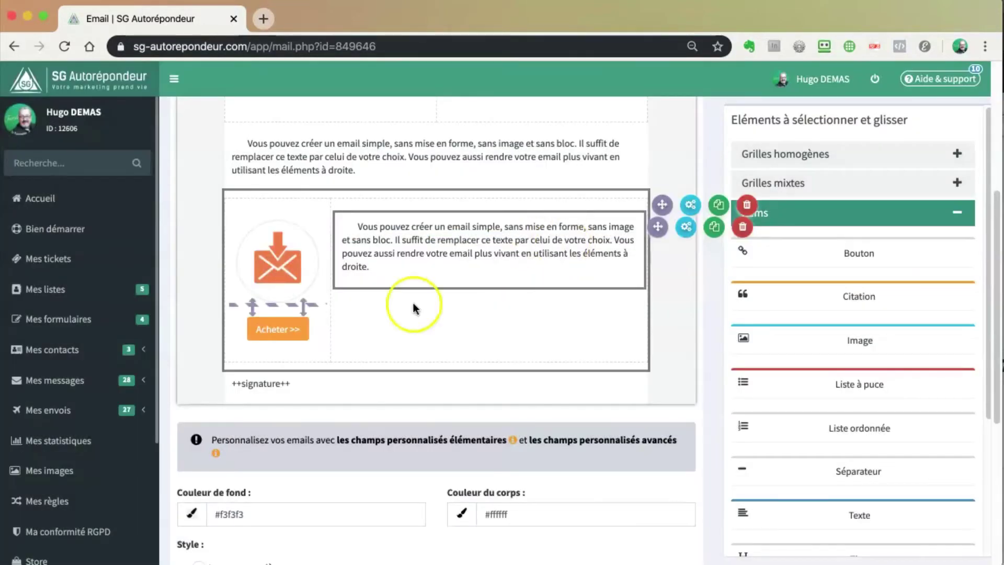
Open the image block's option for importing a picture via a URL to view it, and close it without entering an address.
mouse_move(291, 247)
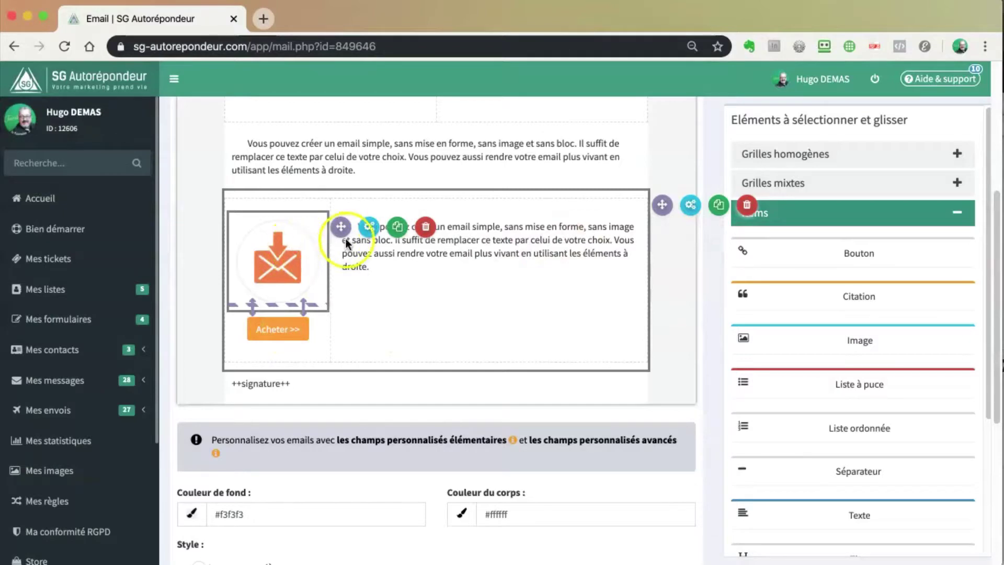
click(368, 227)
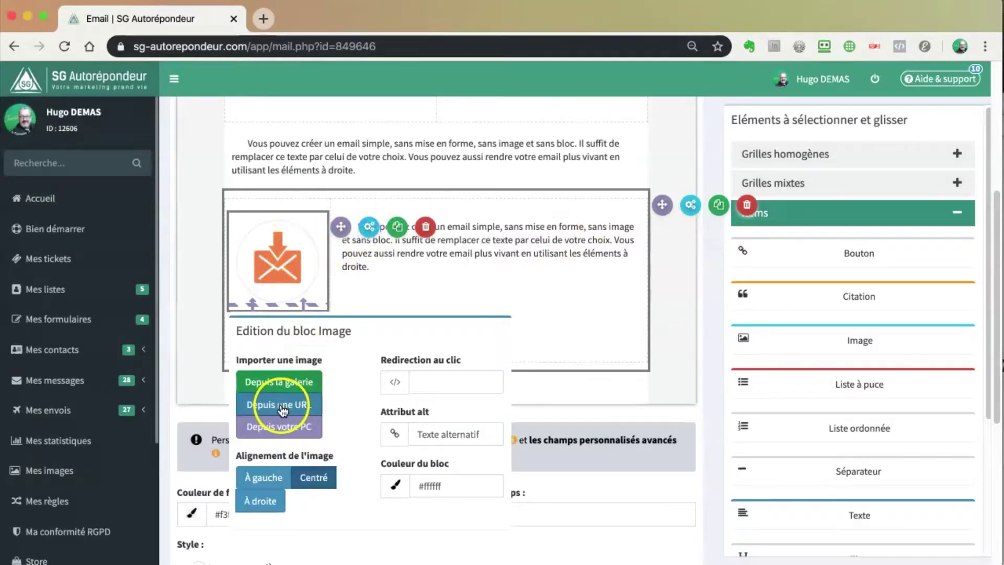
click(282, 410)
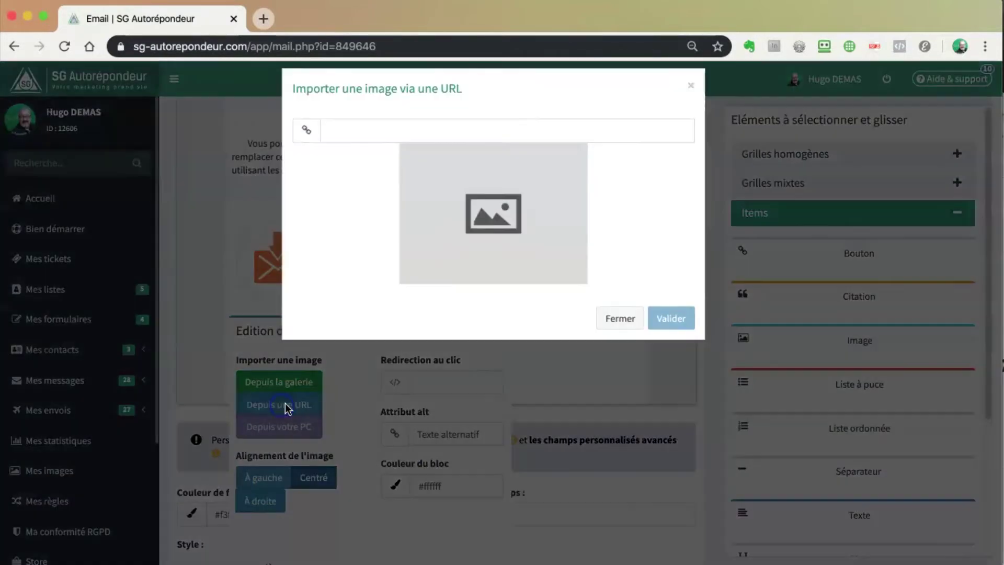
click(358, 148)
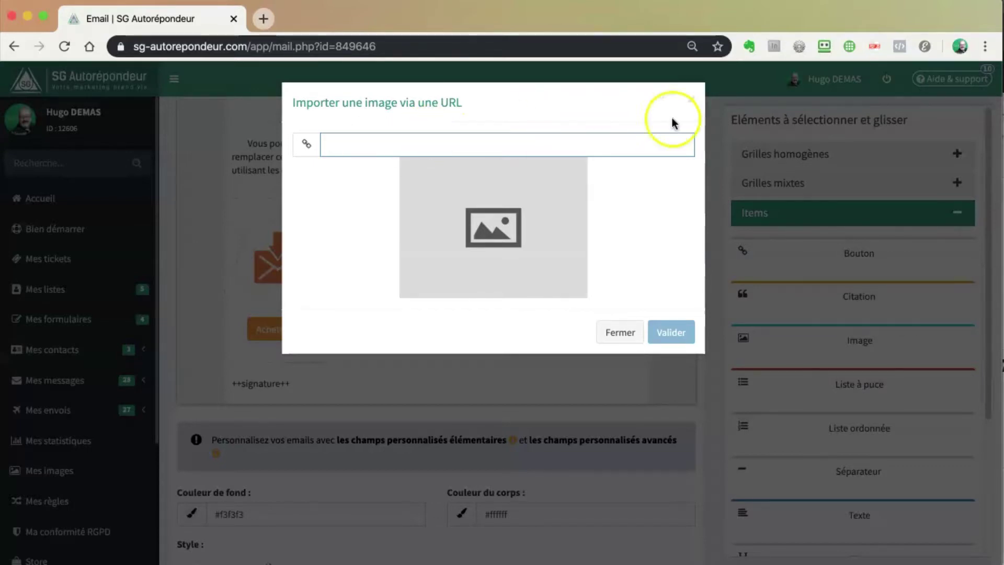
click(692, 99)
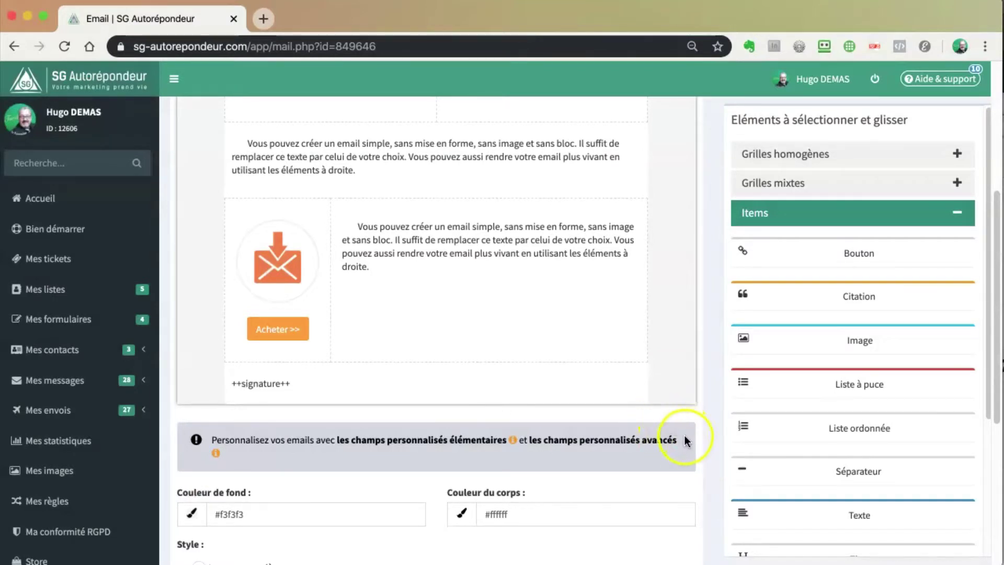
Move the full-width text block out from between the two grids to below the grid holding the image and button.
scroll(686, 435, down, 2)
scroll(685, 435, up, 3)
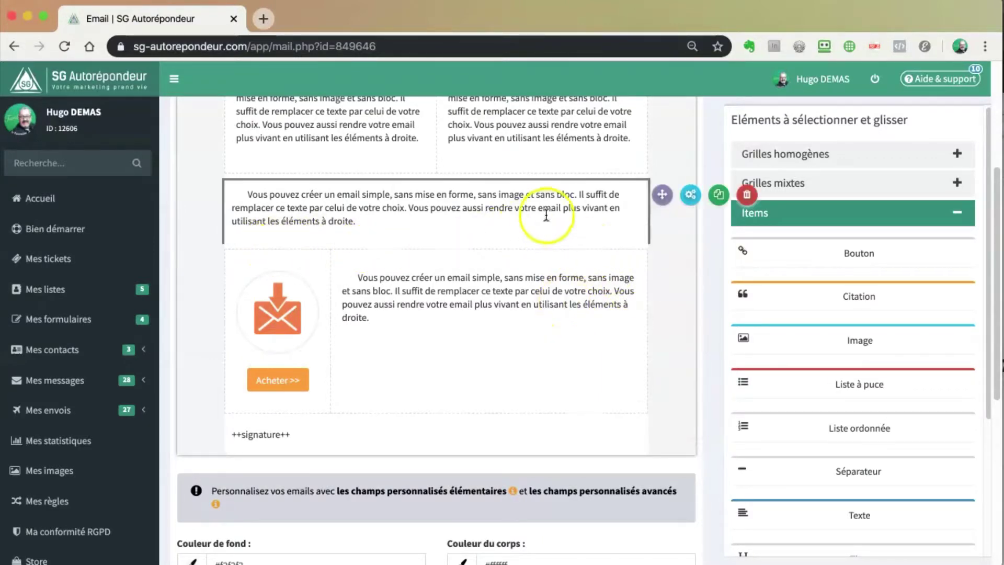
click(688, 196)
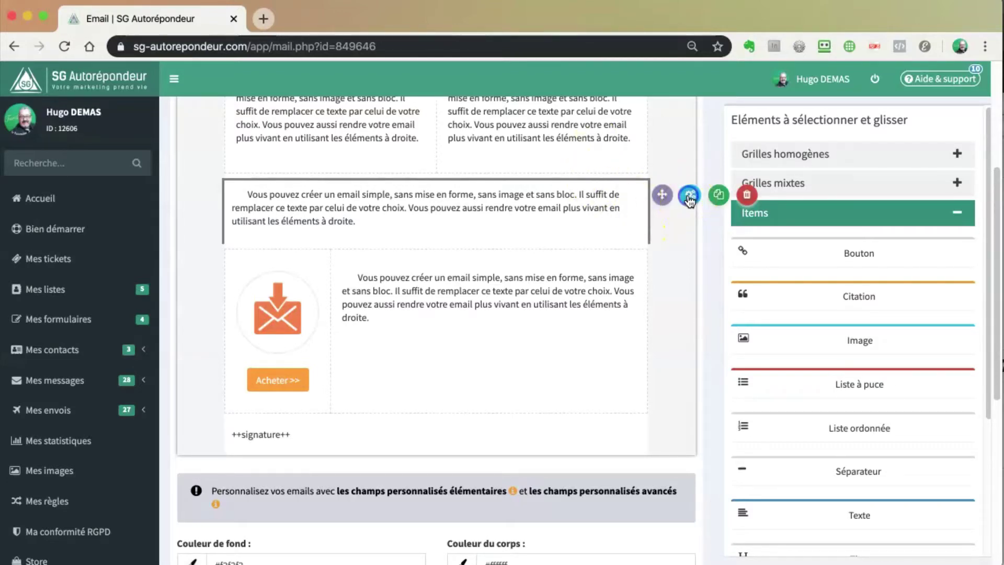
scroll(663, 258, up, 2)
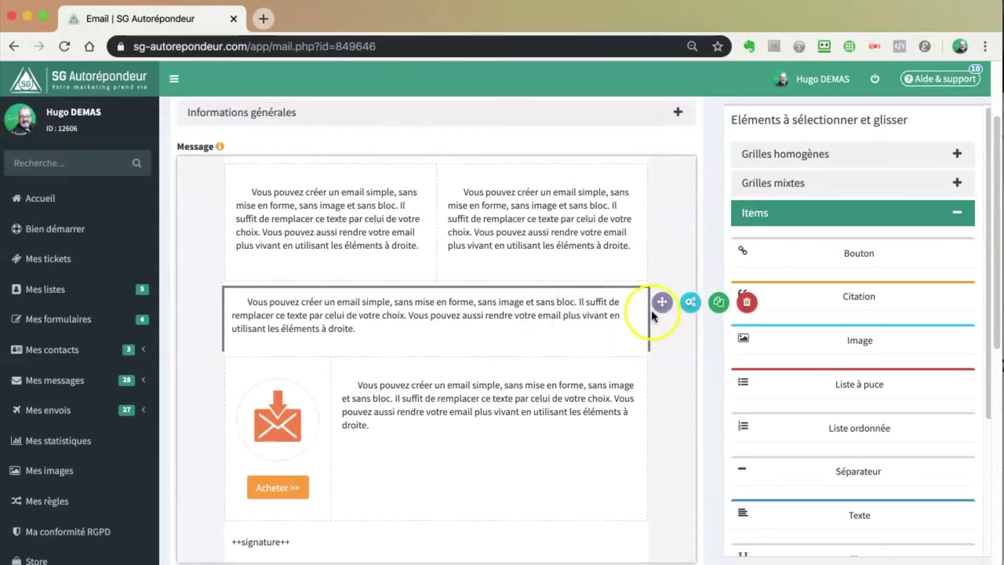
click(656, 299)
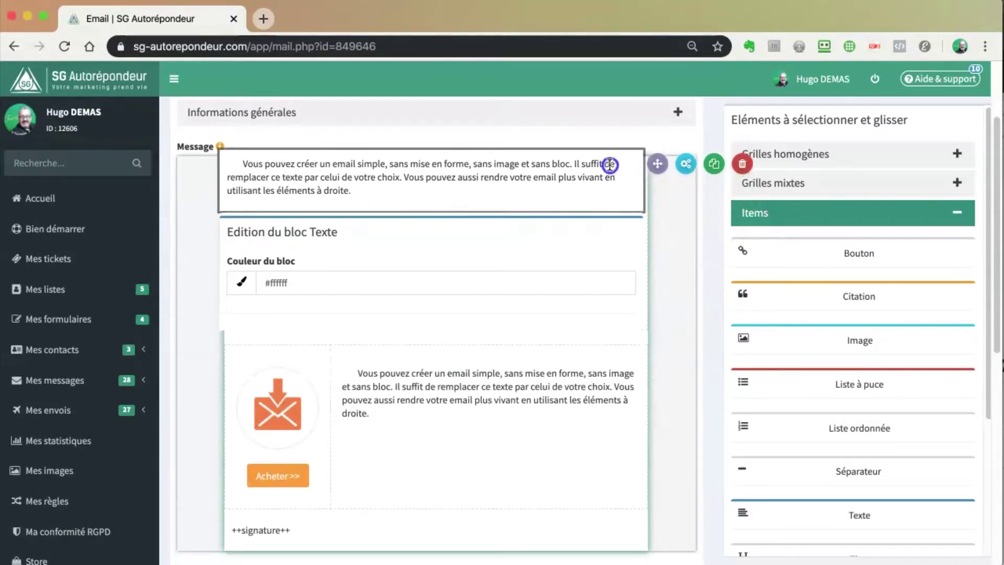
drag(609, 166, 619, 210)
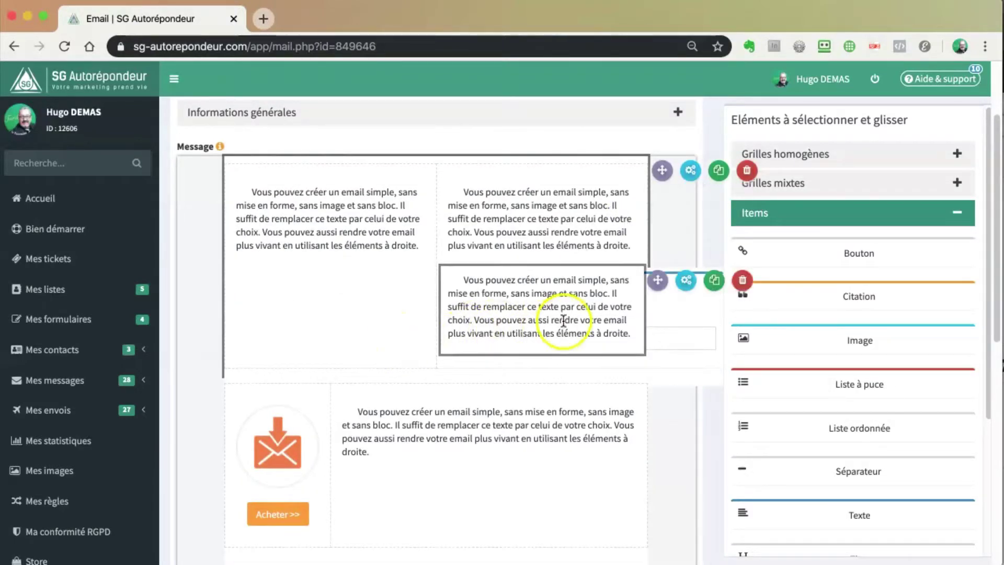
click(686, 282)
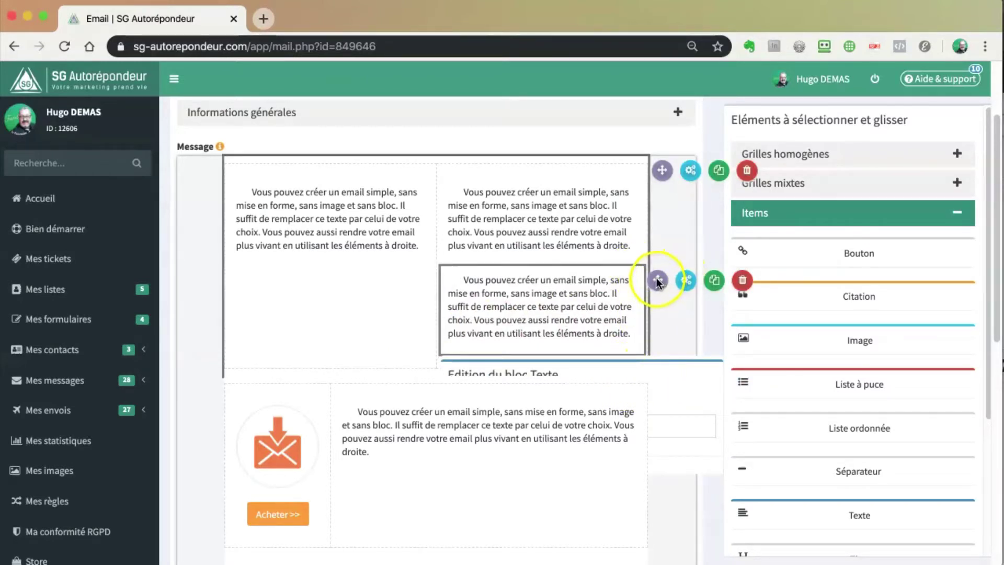
mouse_move(658, 281)
mouse_down()
mouse_move(572, 225)
mouse_move(500, 135)
mouse_move(491, 199)
mouse_move(502, 451)
mouse_move(484, 552)
mouse_move(487, 470)
mouse_up()
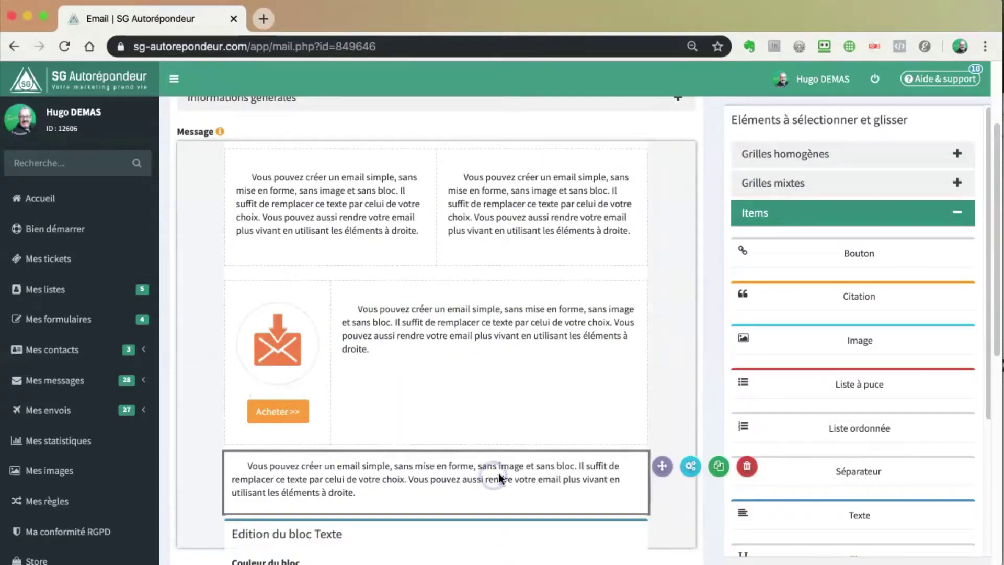
Change the background colour of the full-width text block to light green and close its settings.
scroll(673, 478, down, 5)
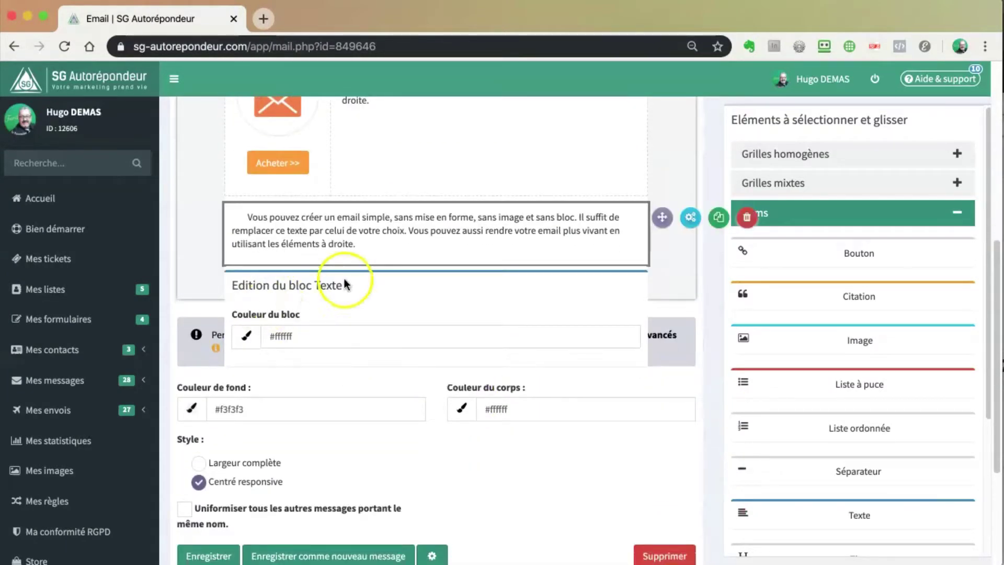
click(689, 218)
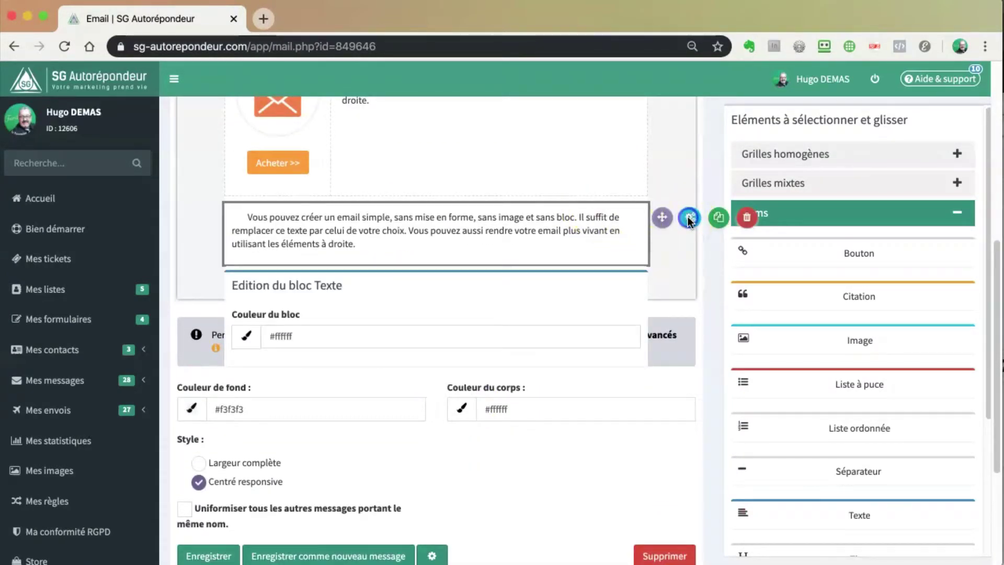
click(246, 336)
mouse_move(313, 345)
mouse_down()
mouse_move(313, 370)
mouse_move(303, 373)
mouse_up()
click(258, 330)
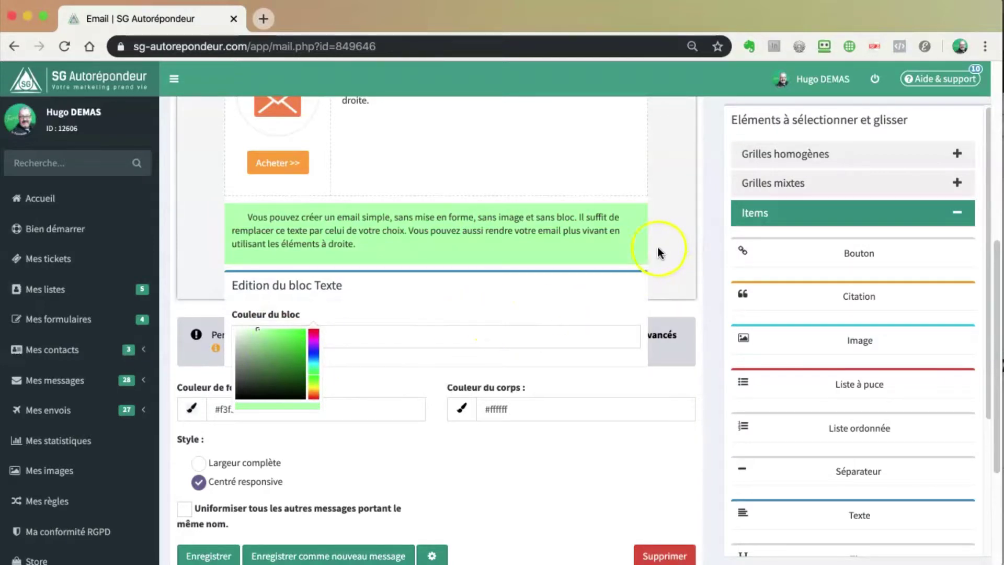
click(691, 219)
Move the green text block back up between the two-column grid and the grid with the image and button.
scroll(688, 269, up, 5)
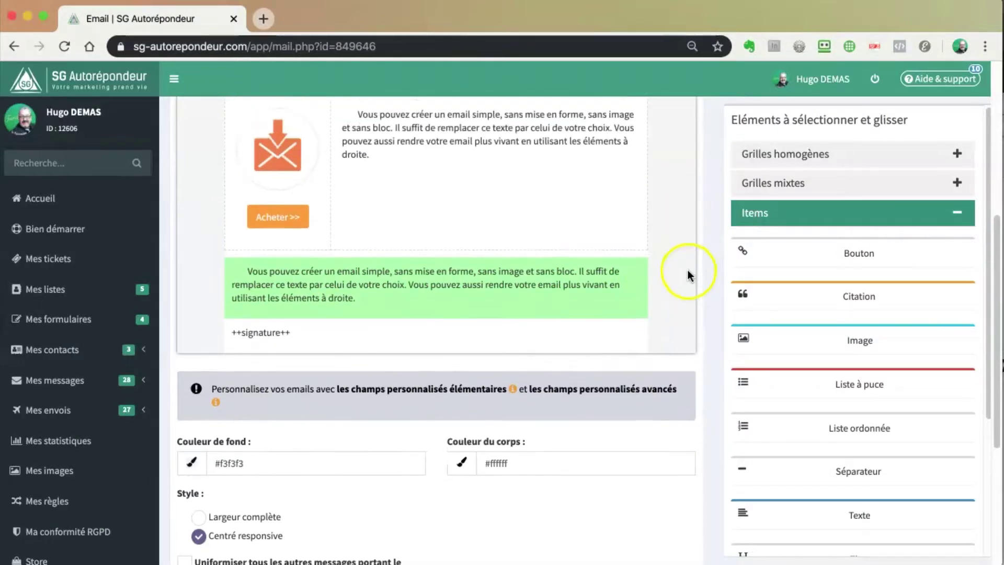
mouse_move(663, 456)
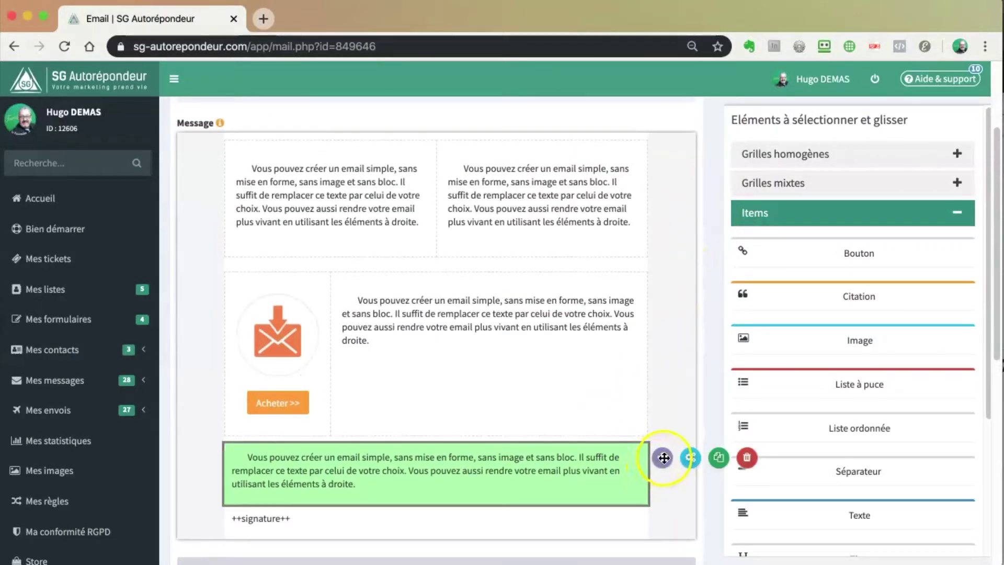
drag(655, 455, 613, 262)
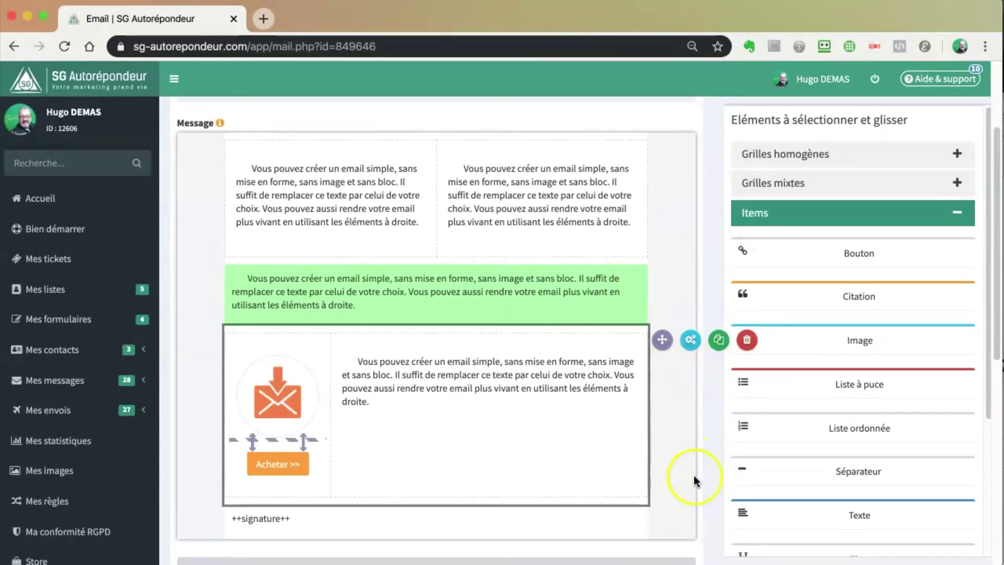
Add a quote item below the text beside the image and replace its placeholder with a copy of the paragraph above.
click(610, 521)
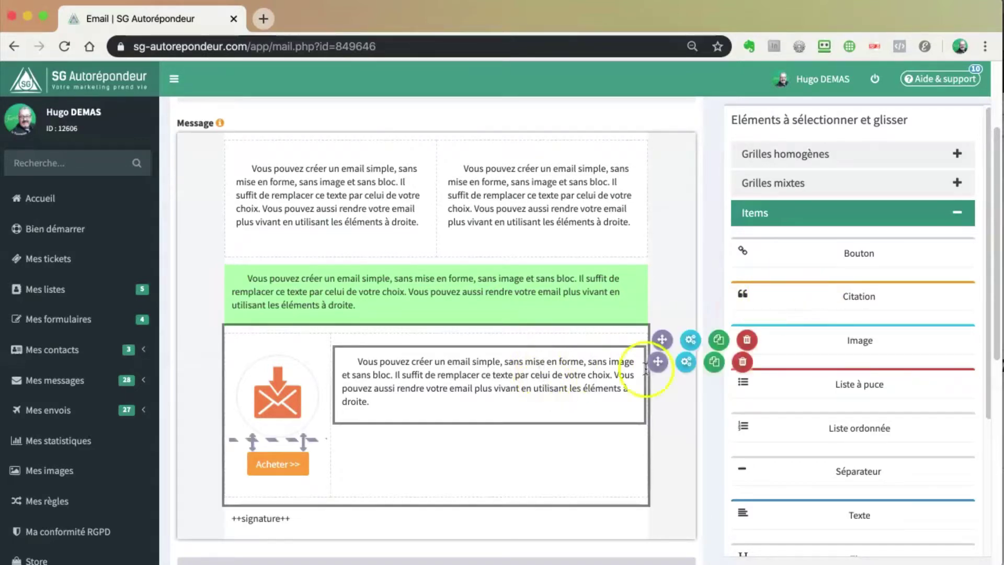
drag(822, 299, 455, 444)
click(410, 373)
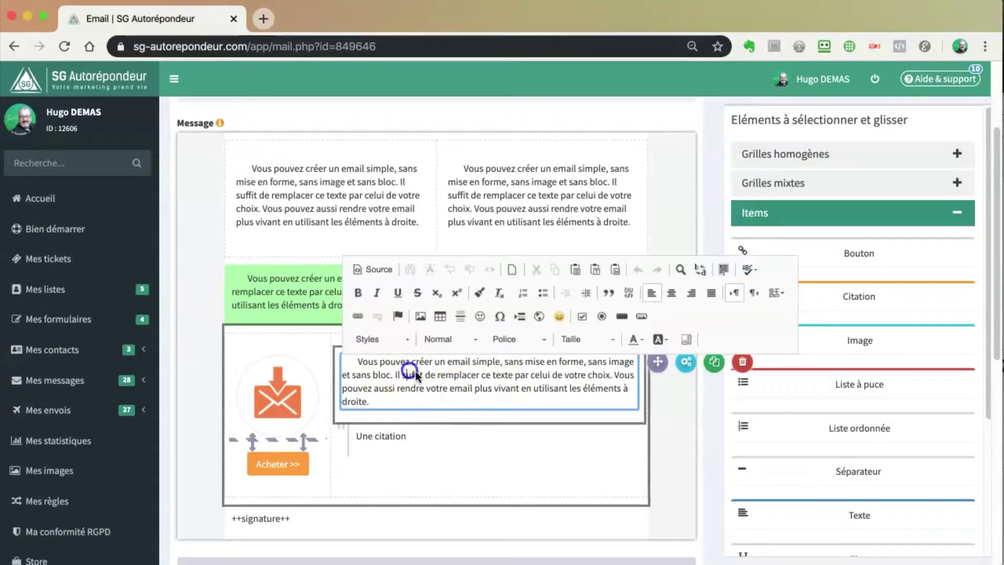
drag(372, 397, 356, 363)
key(super+c)
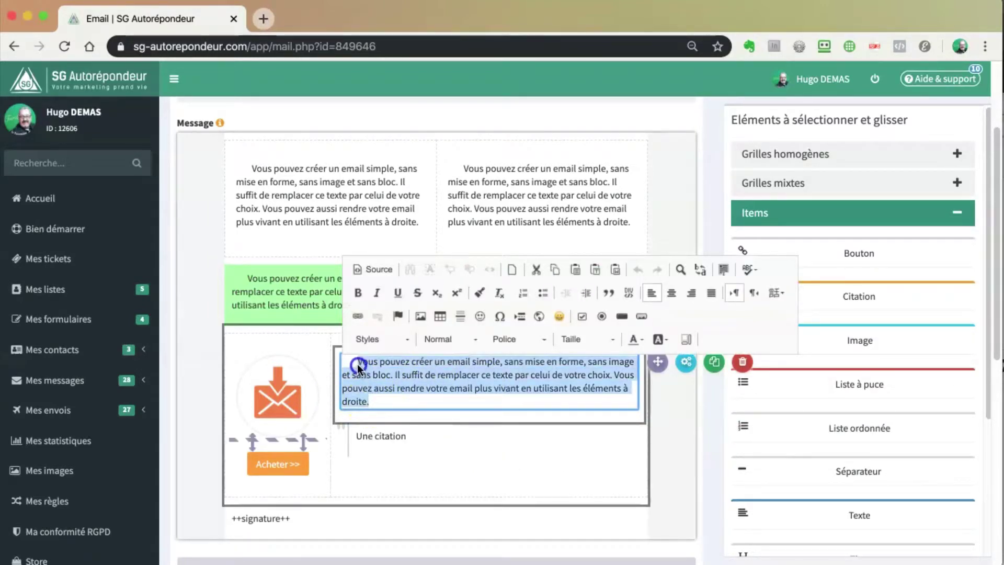
click(389, 436)
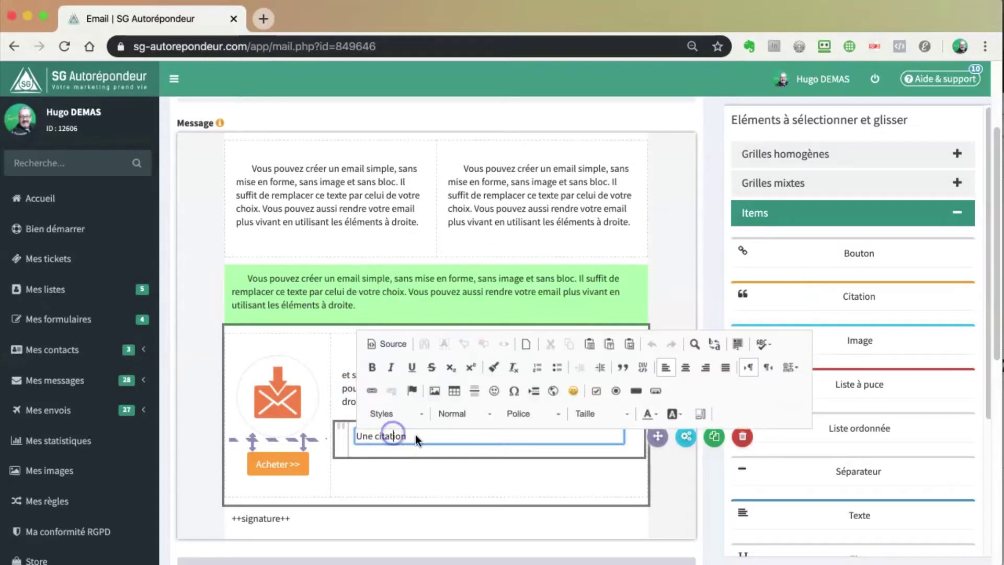
key(super+v)
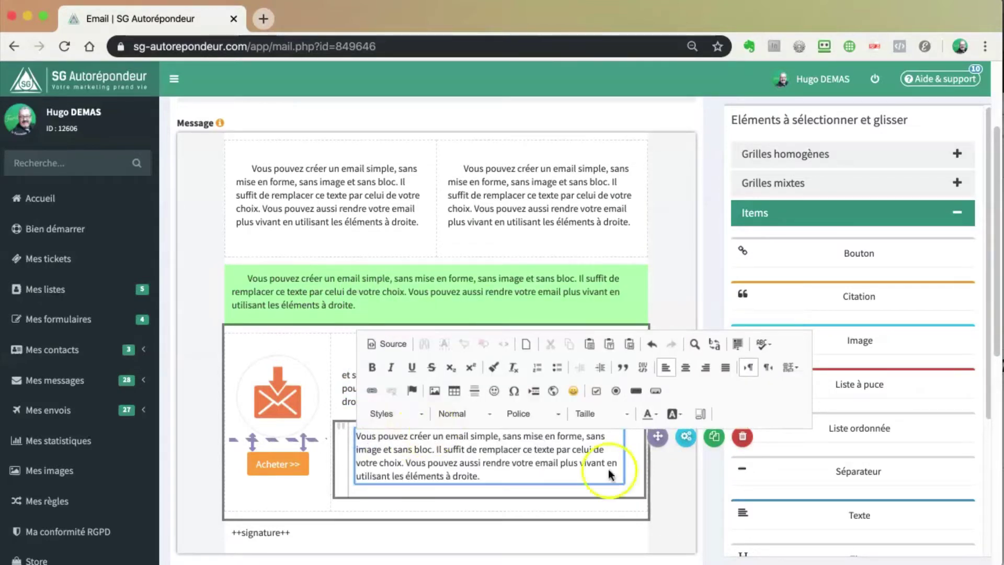
click(677, 511)
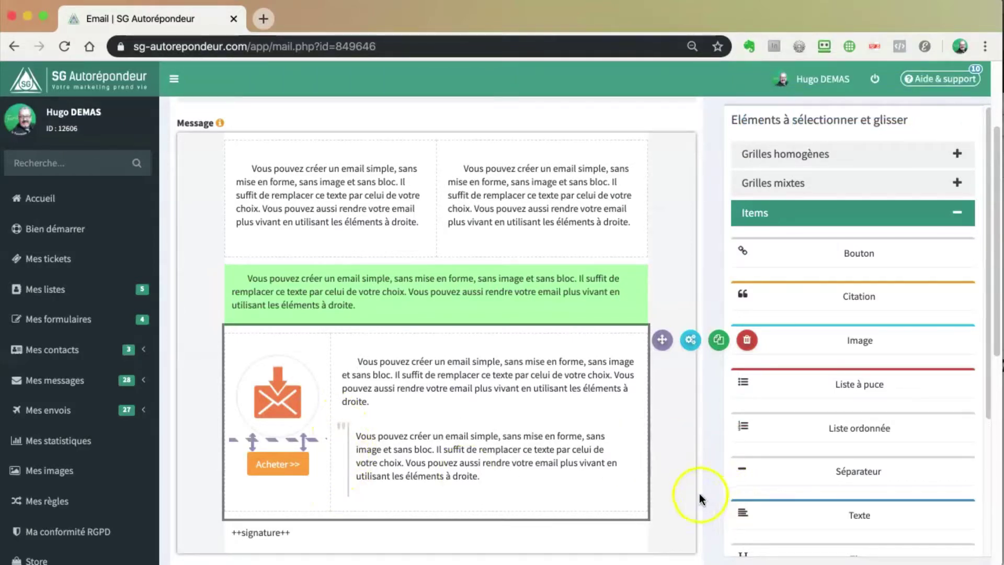
Add a bullet list item below the quote in the wide column of the image grid.
scroll(706, 439, down, 3)
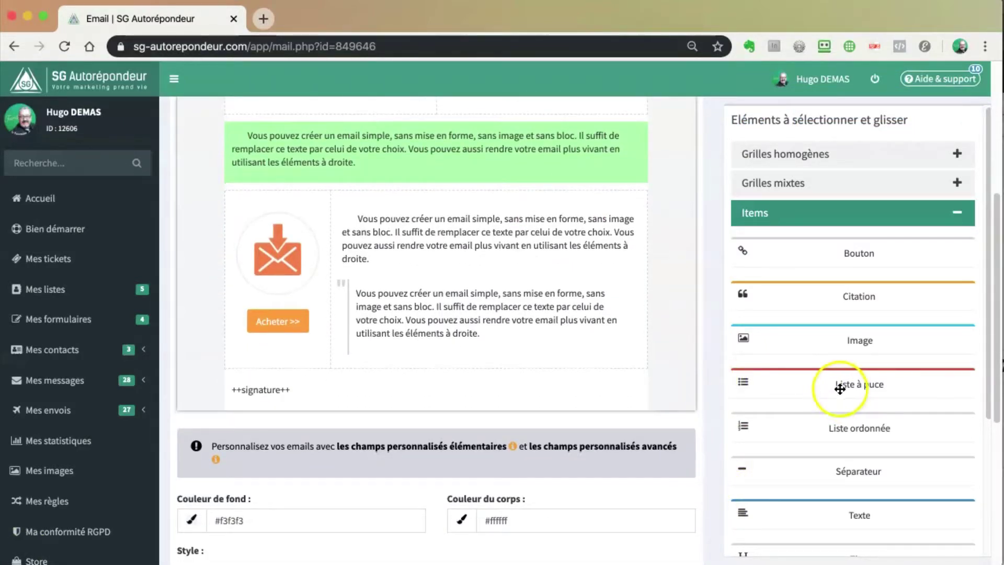
scroll(840, 389, down, 5)
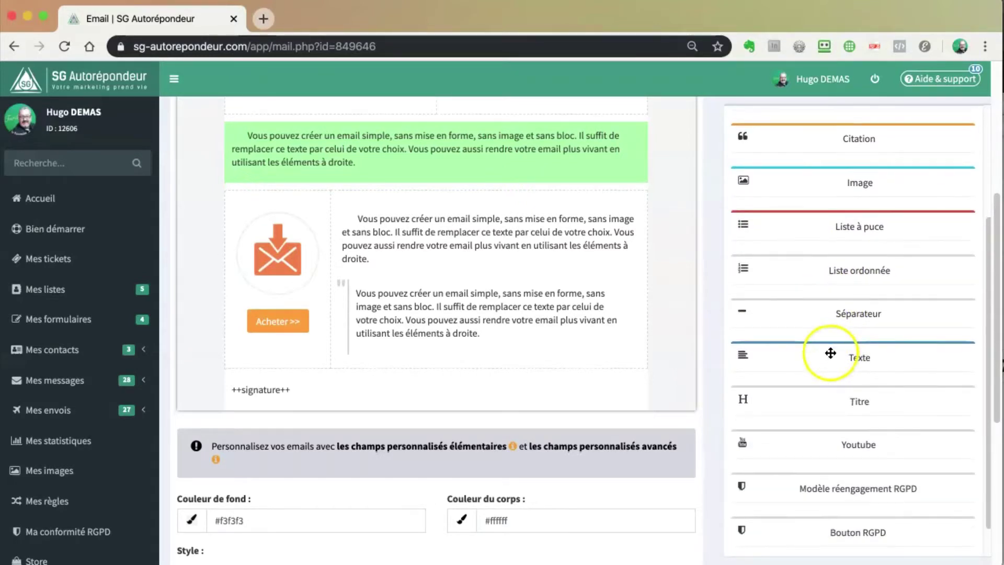
scroll(830, 314, down, 1)
drag(830, 193, 446, 359)
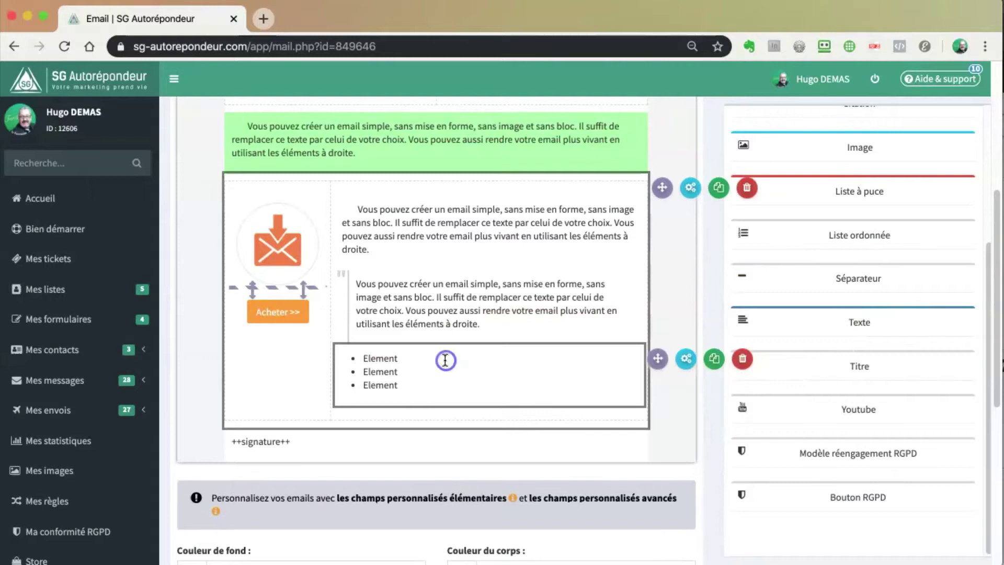
Open the bullet list, paragraph and quote for editing to view their text formatting options.
click(376, 358)
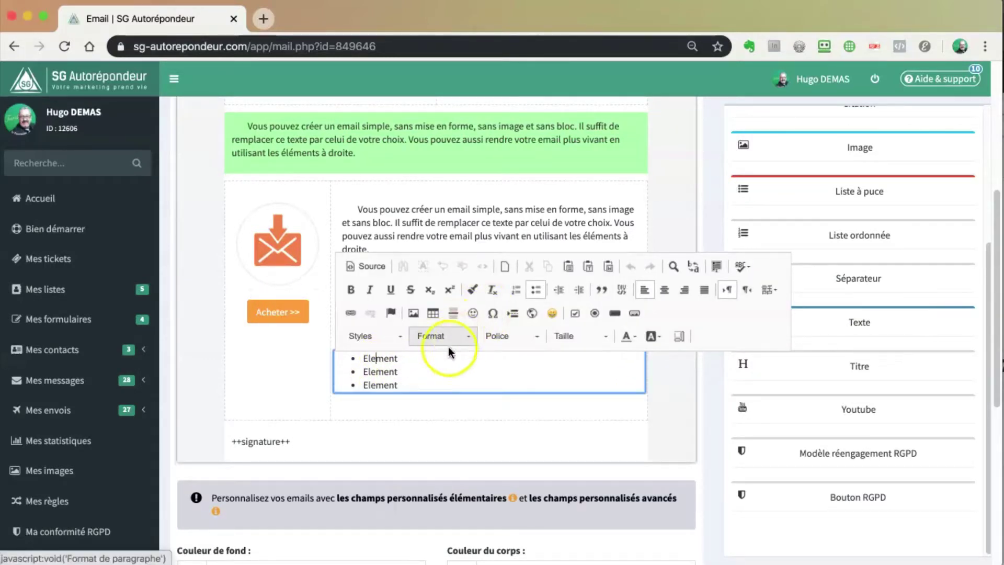
click(442, 229)
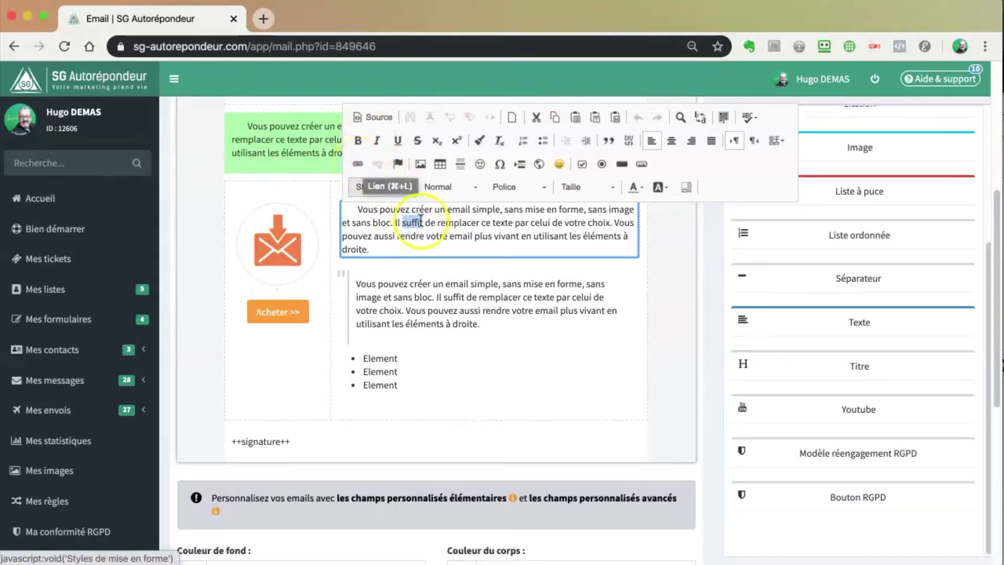
click(559, 302)
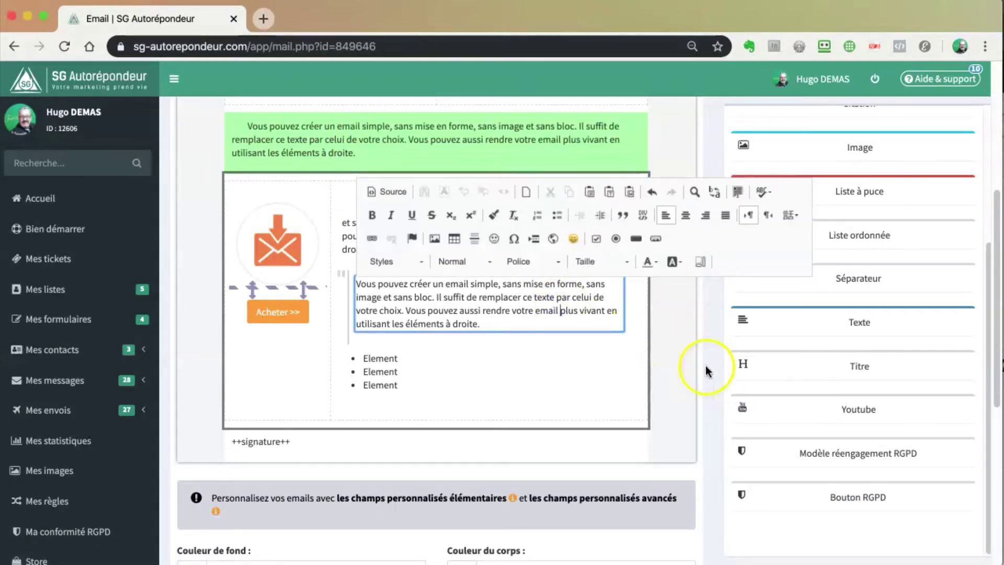
click(672, 353)
click(413, 367)
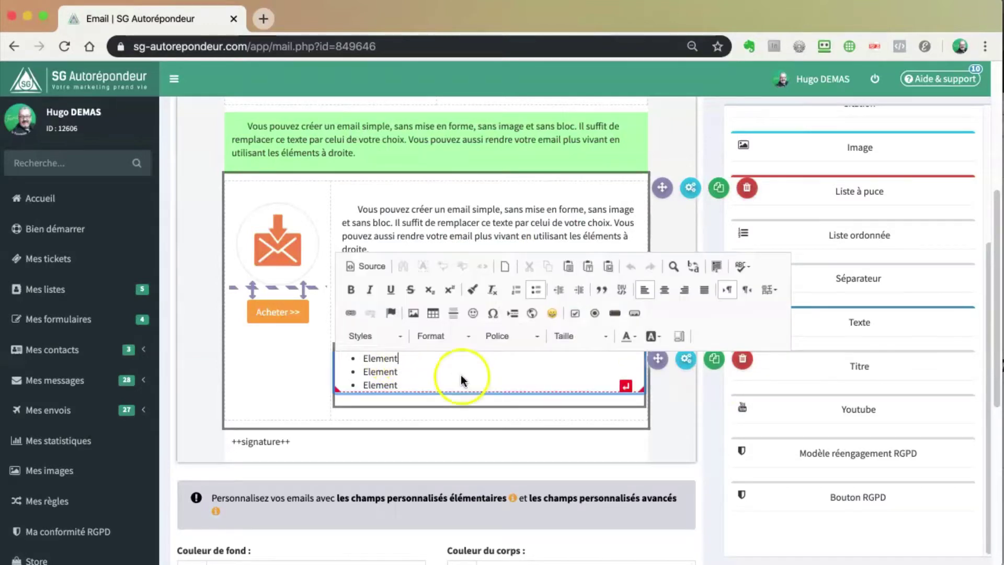
click(673, 425)
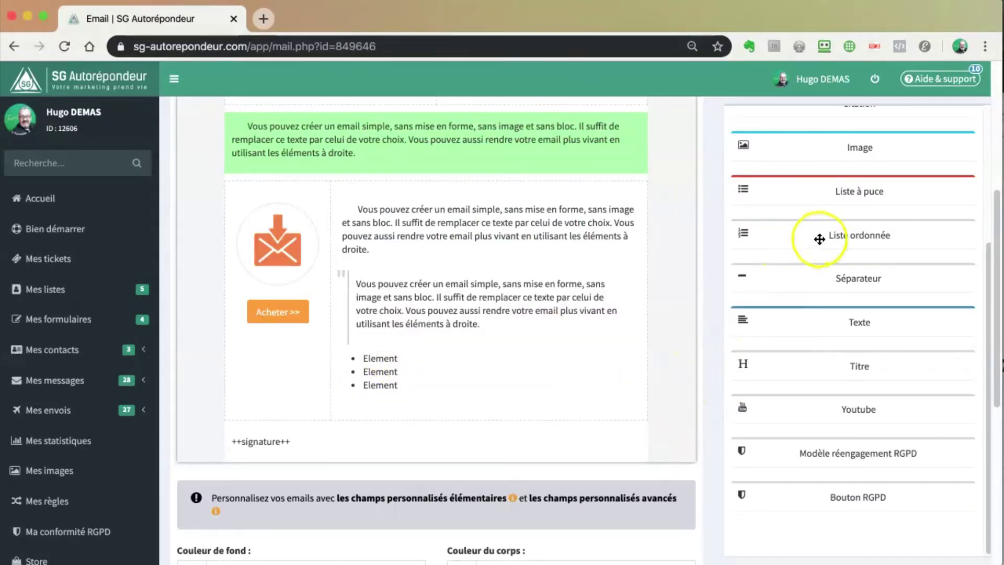
drag(817, 236, 803, 237)
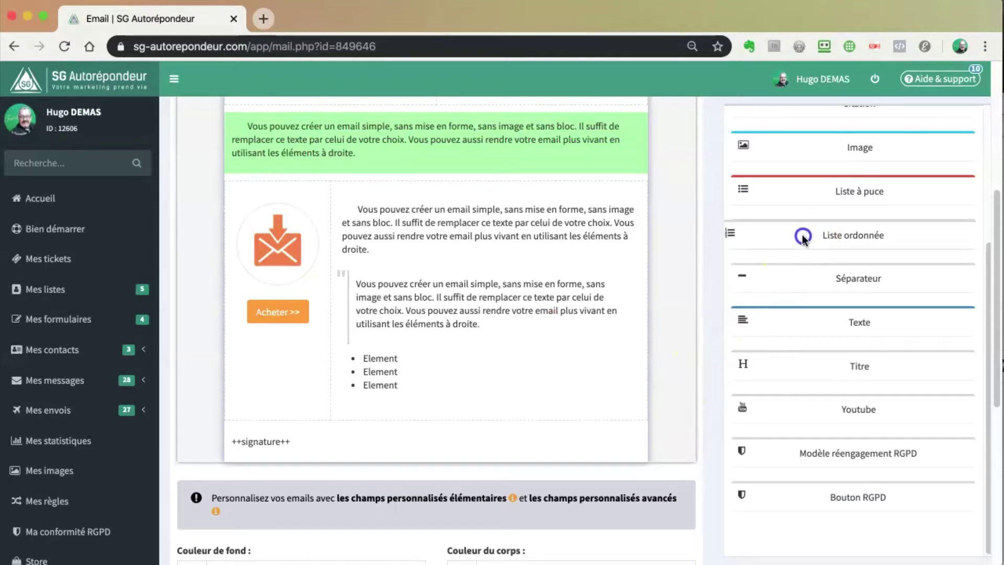
mouse_move(540, 401)
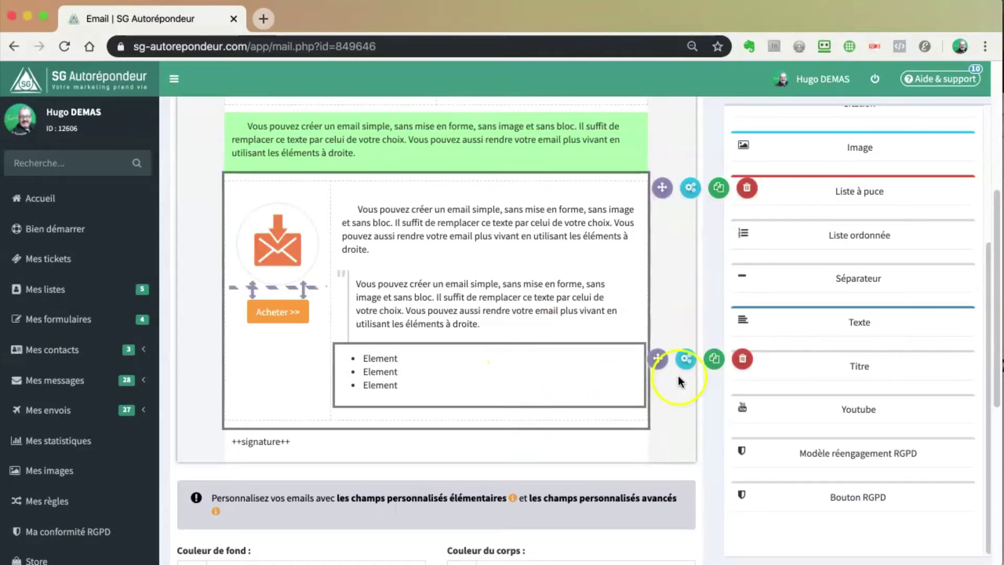
scroll(732, 304, up, 1)
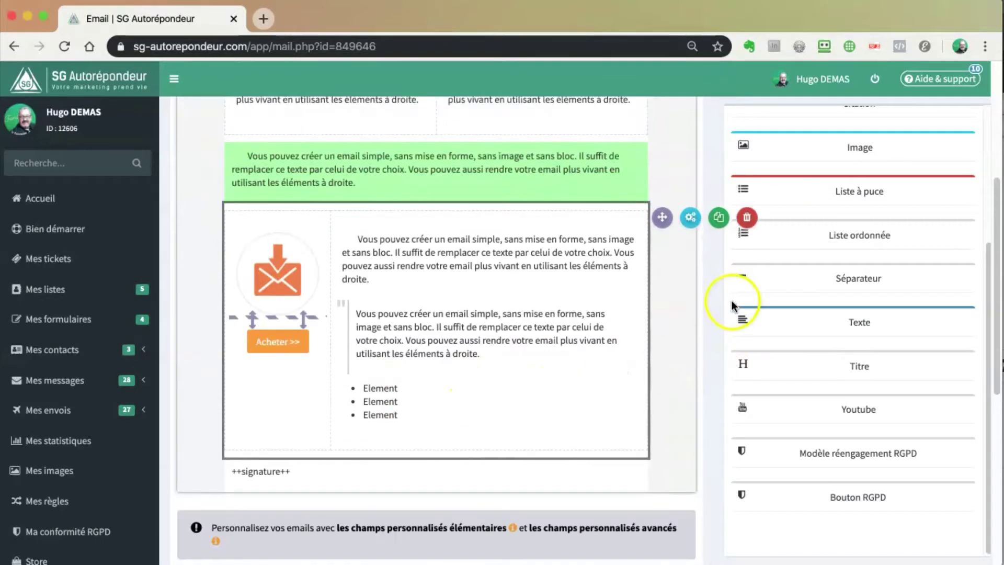
Insert a homogeneous two-column grid between the quote and the bullet list.
scroll(732, 300, up, 5)
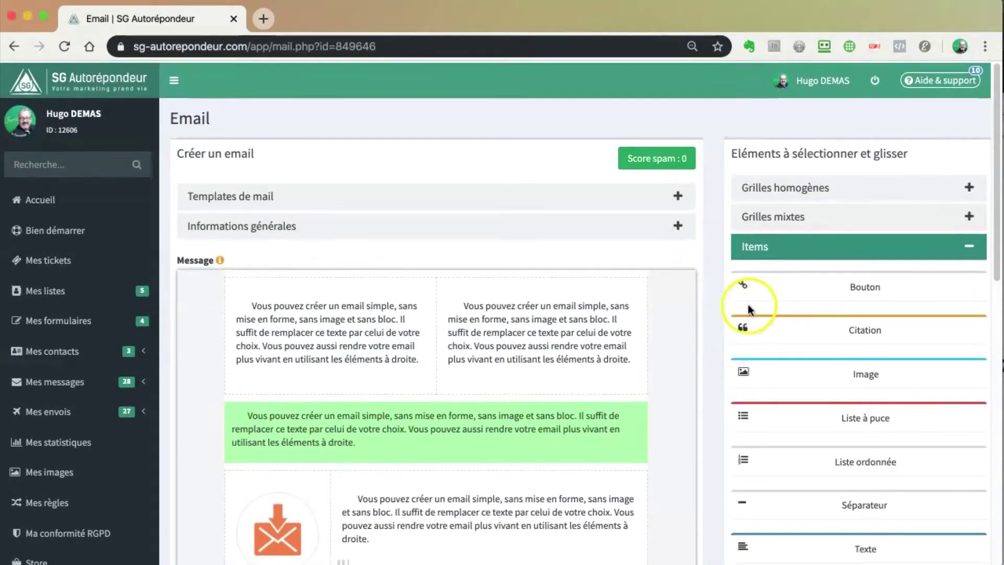
scroll(748, 304, down, 5)
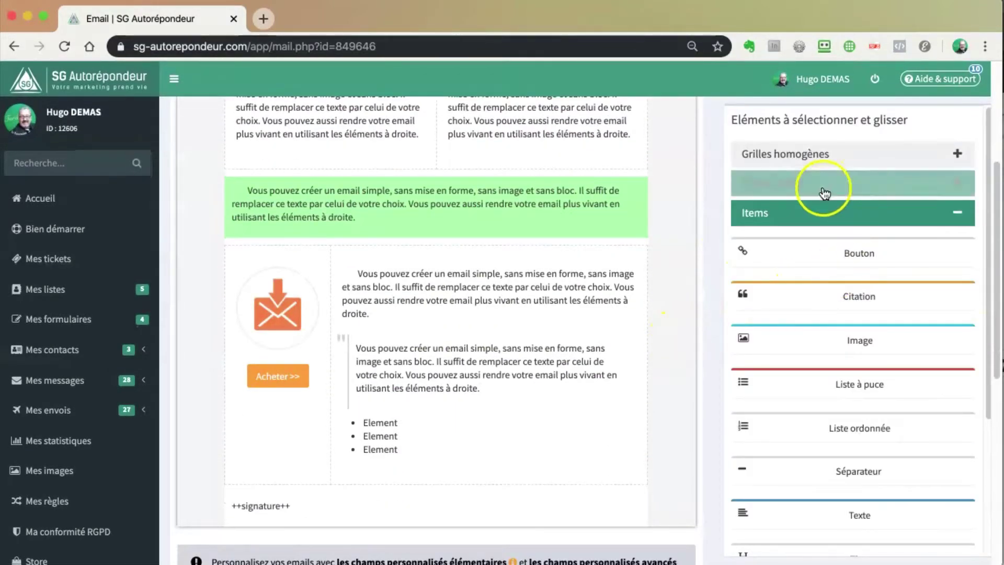
click(850, 156)
drag(798, 217, 411, 453)
scroll(680, 420, down, 1)
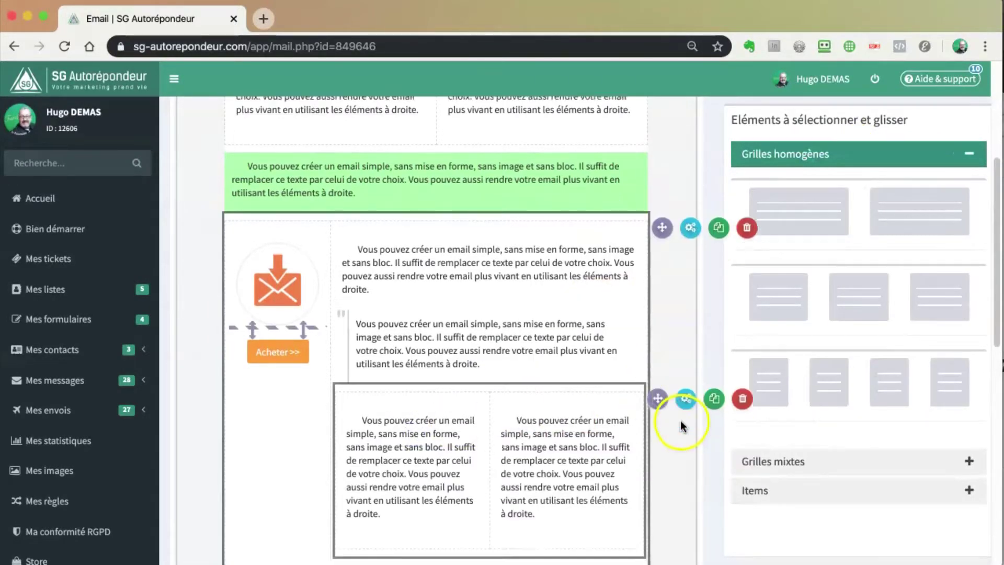
scroll(682, 426, down, 4)
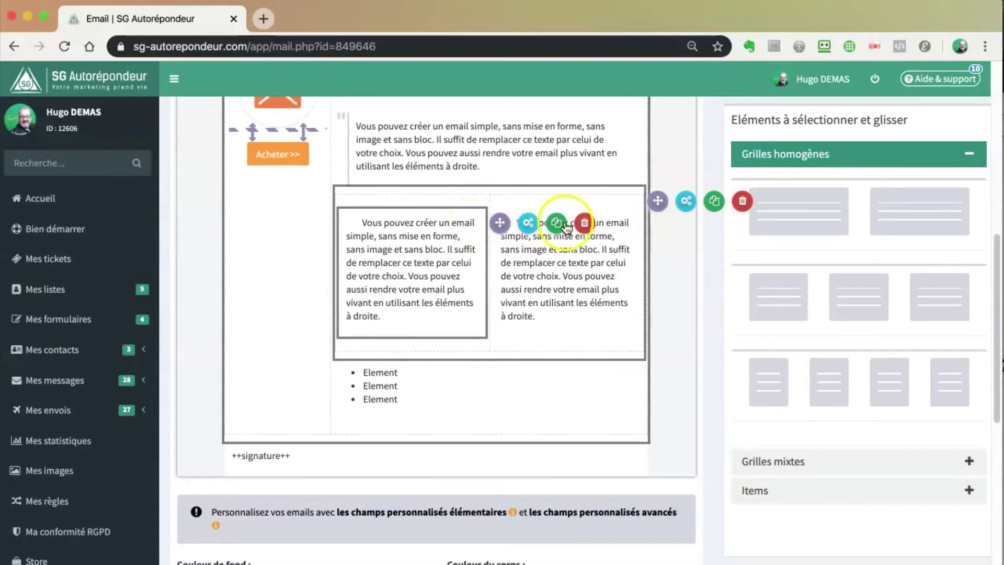
Delete the default text blocks from both columns of the nested two-column grid.
click(584, 222)
click(566, 412)
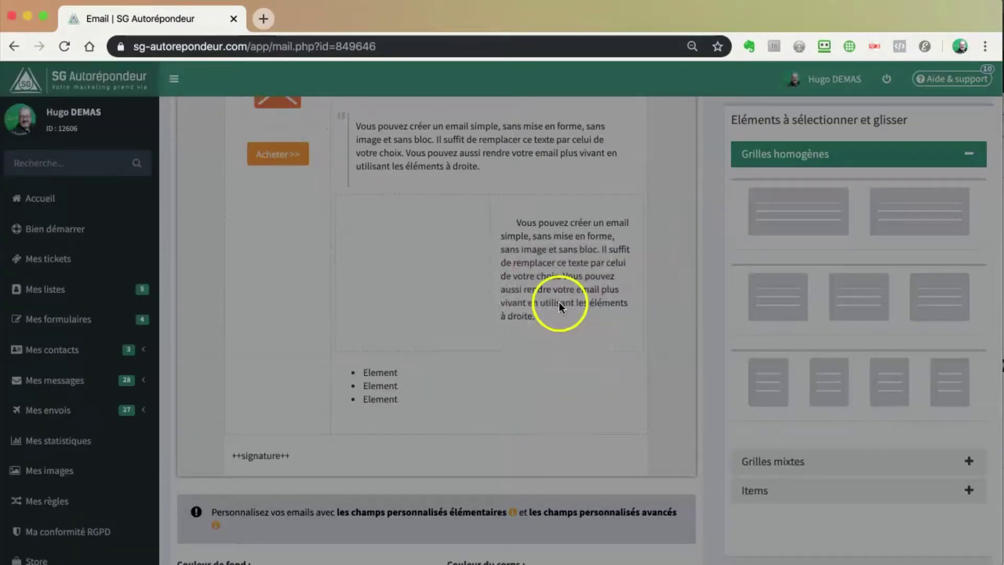
click(731, 226)
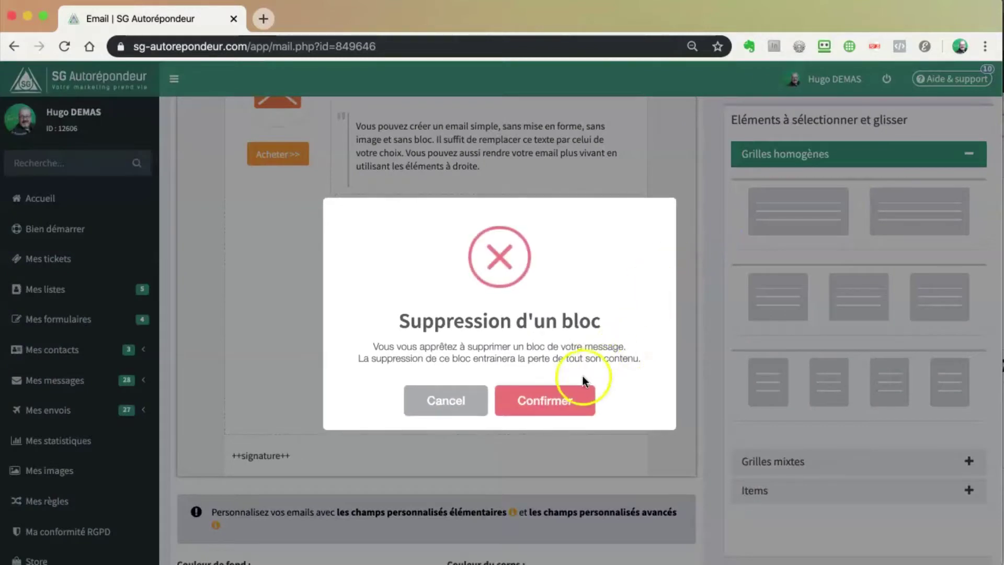
click(569, 393)
scroll(666, 291, up, 3)
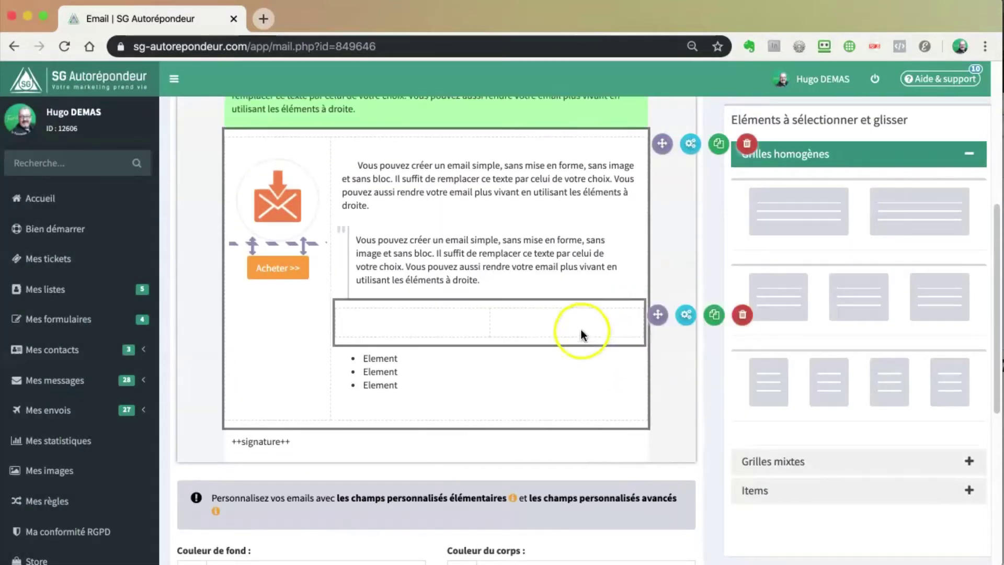
Move the bullet list into the nested grid's first column and add an ordered list to its second column.
drag(657, 359, 464, 336)
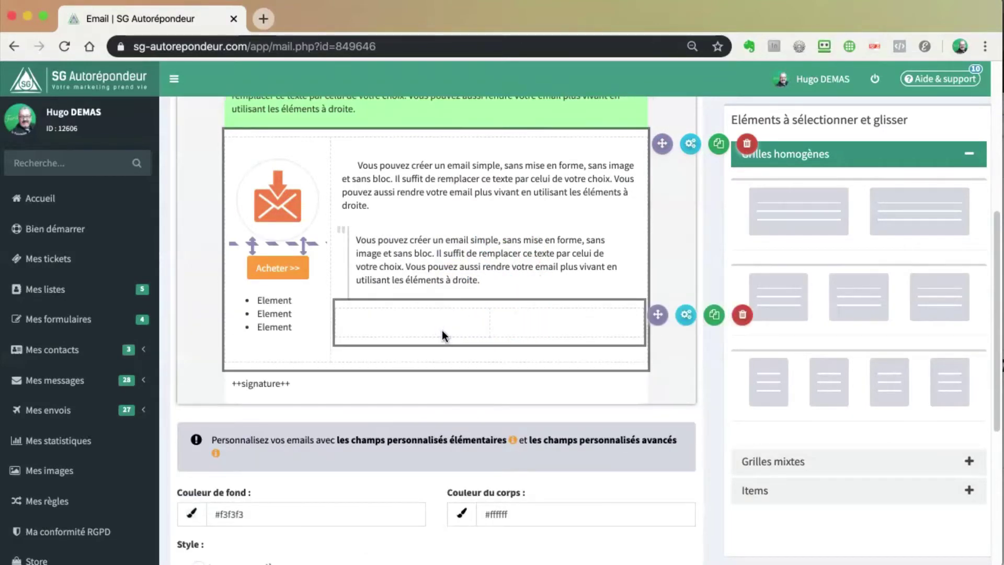
drag(336, 300, 434, 329)
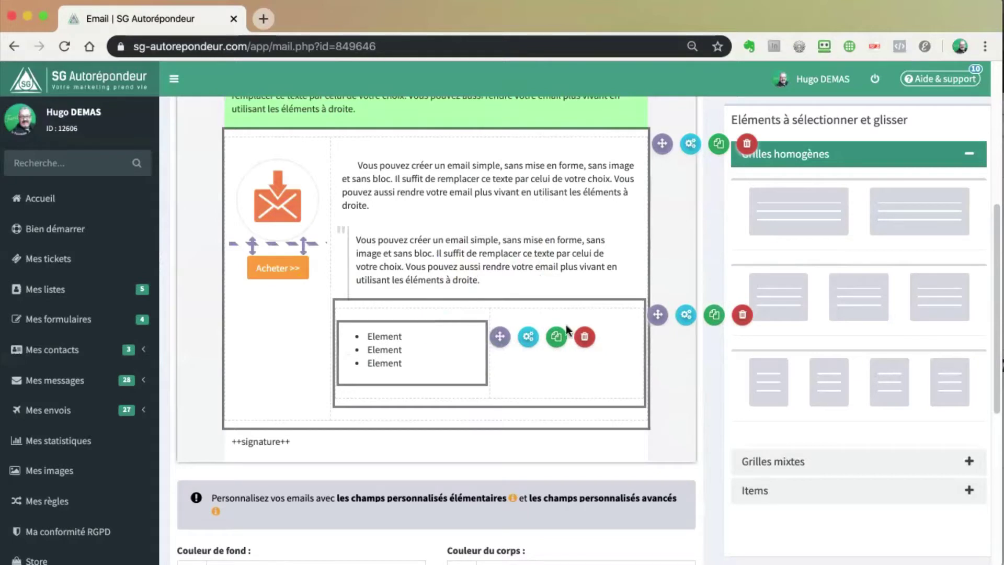
click(816, 491)
drag(802, 429, 556, 359)
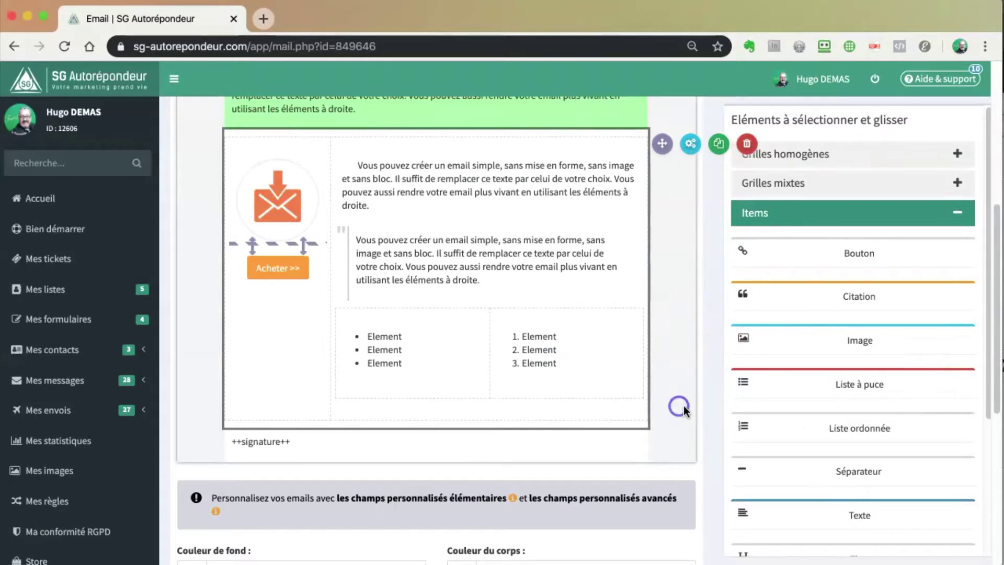
Add a separator between the envelope image and the Acheter button and set its block colour to white.
scroll(683, 404, down, 3)
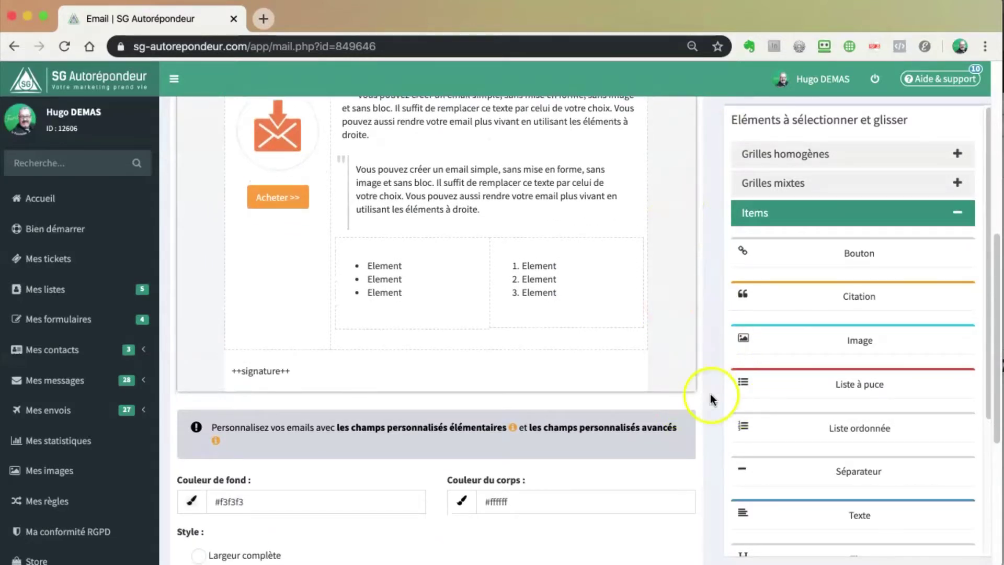
scroll(674, 322, up, 3)
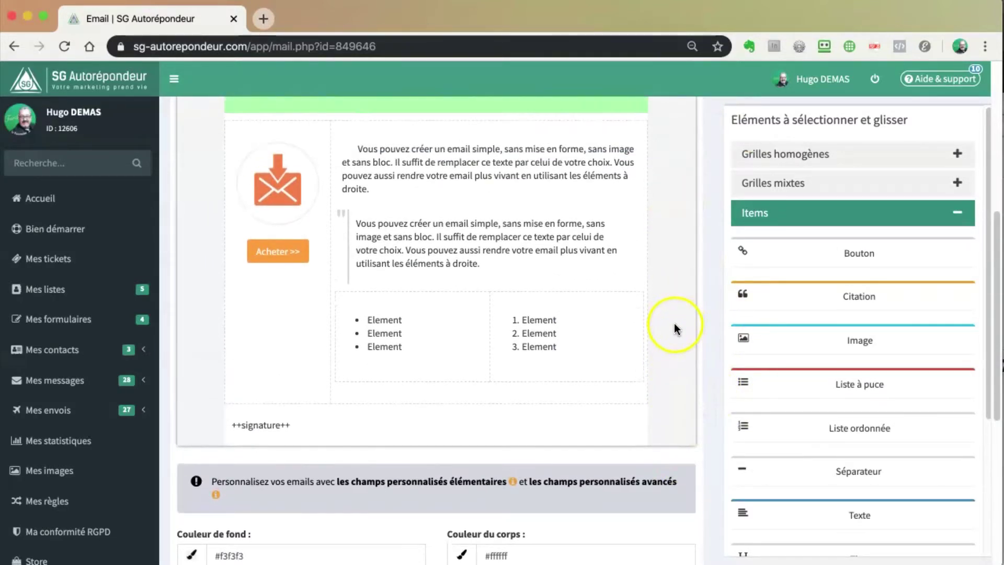
drag(846, 471, 267, 387)
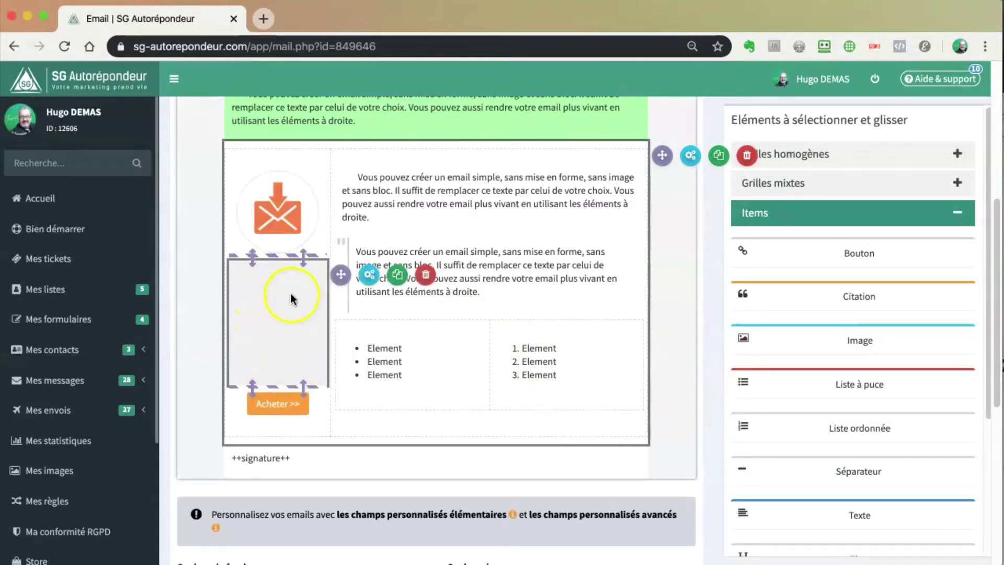
click(369, 275)
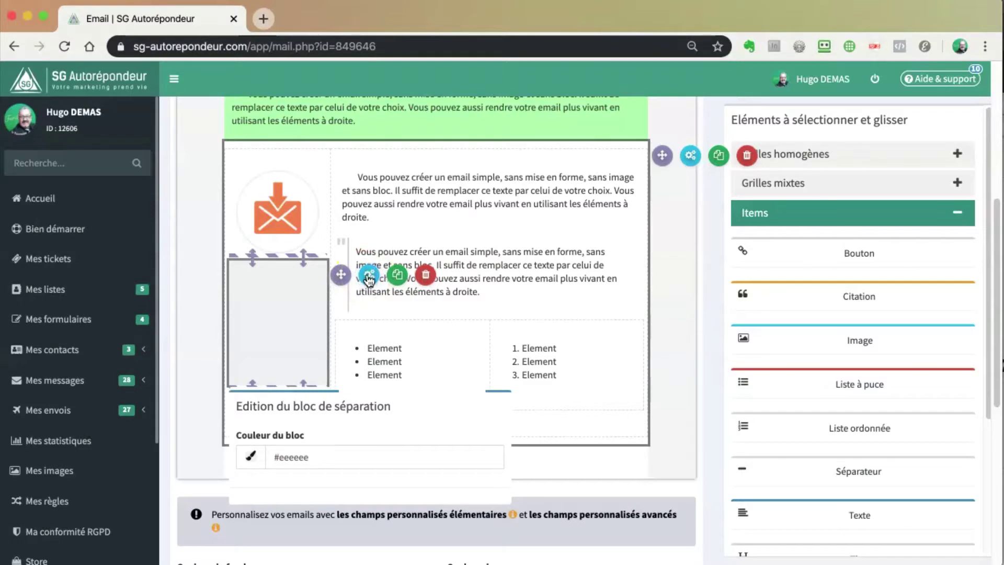
click(259, 459)
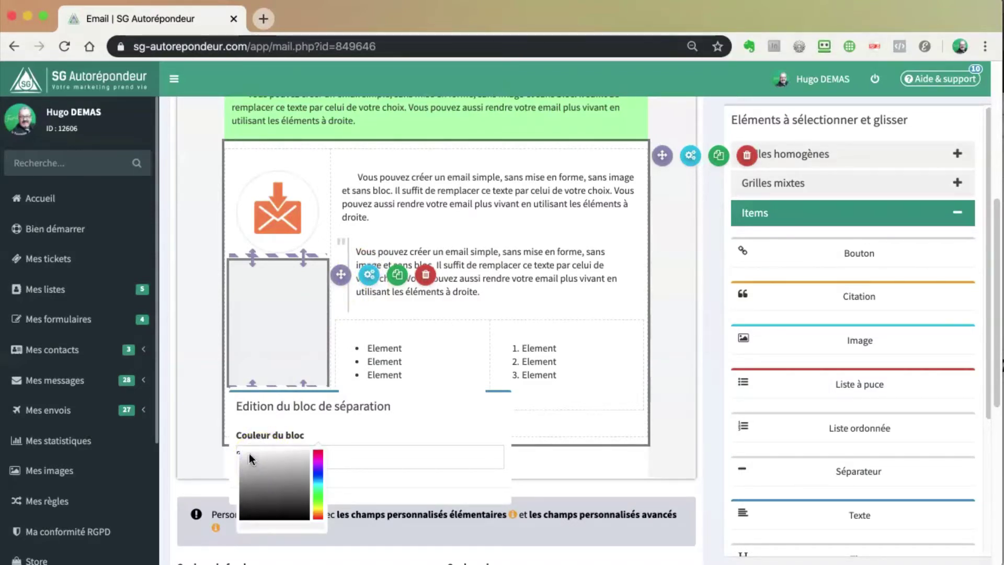
click(249, 453)
click(215, 426)
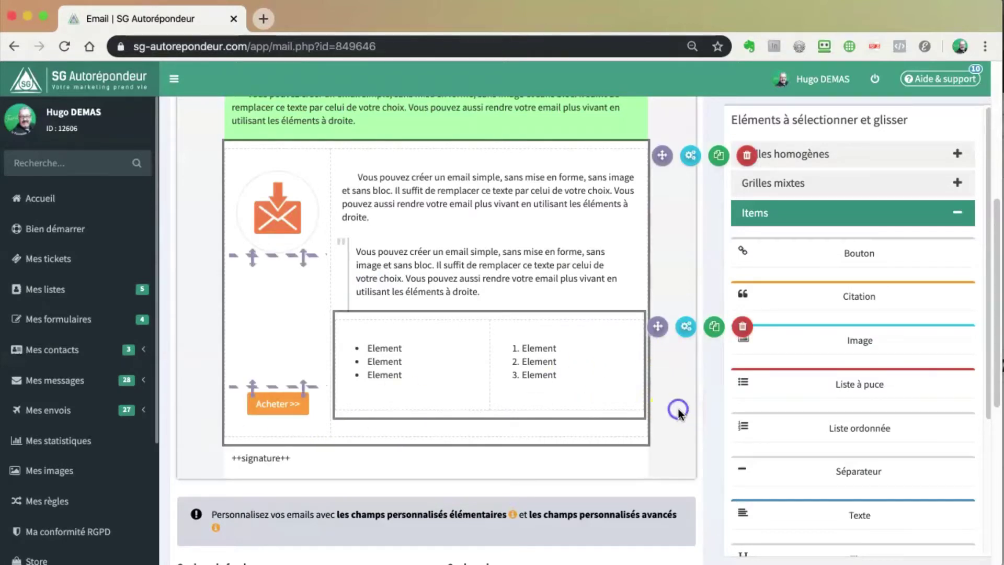
Reduce the height of the white separator between the image and the Acheter button.
click(618, 110)
click(685, 337)
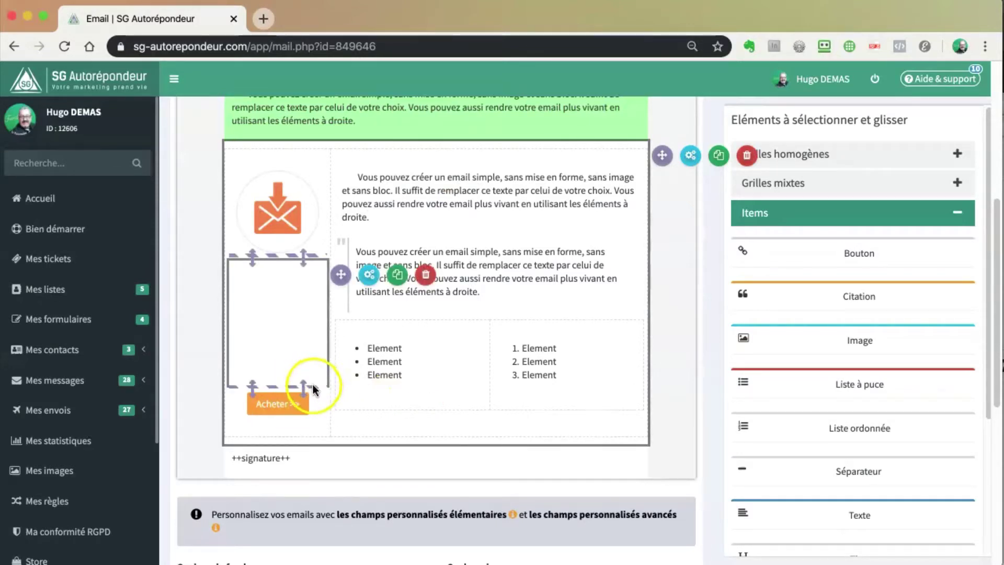
drag(312, 387, 313, 336)
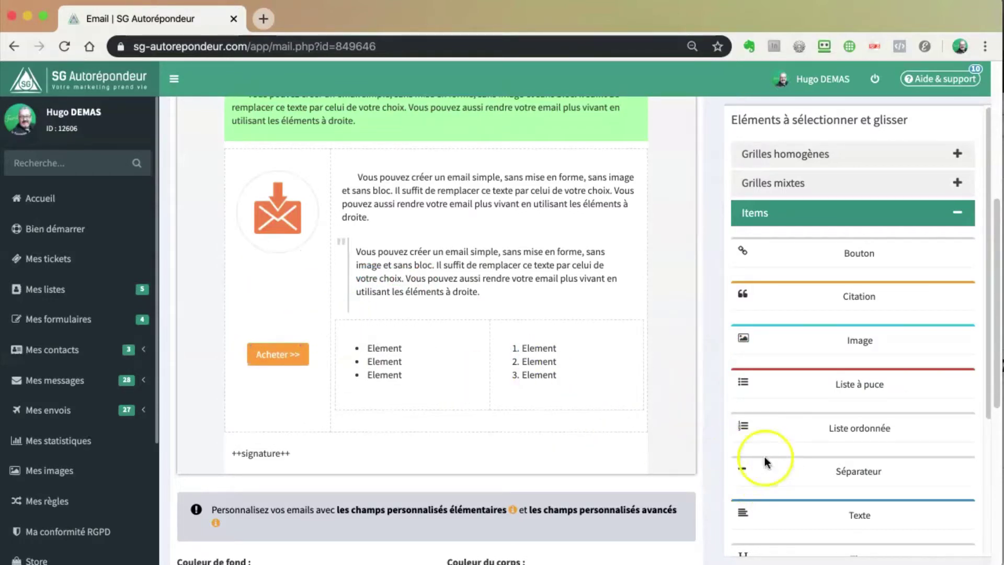
Add a title item above the text in the grid's second column, then open and close its block settings.
scroll(863, 474, down, 3)
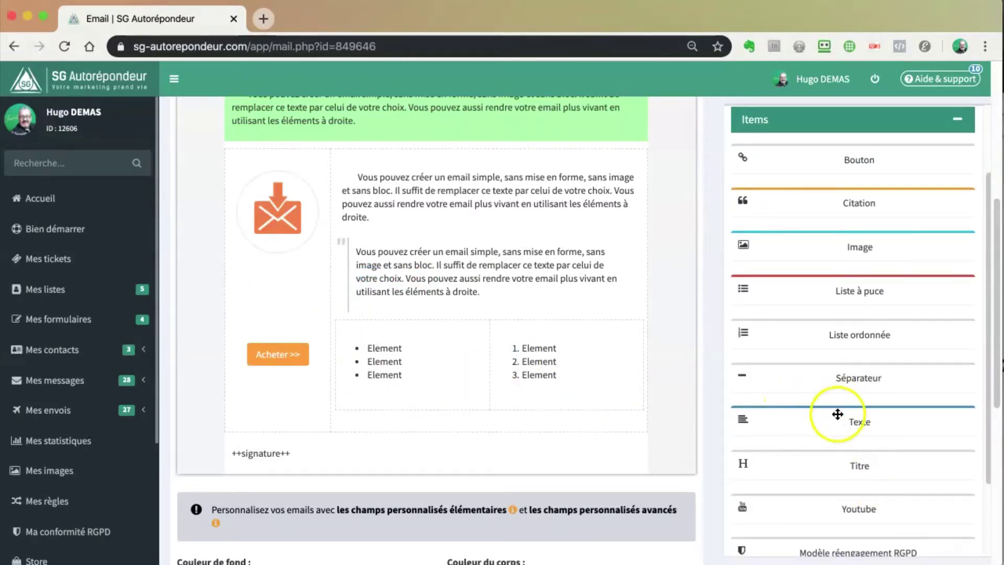
drag(858, 466, 463, 179)
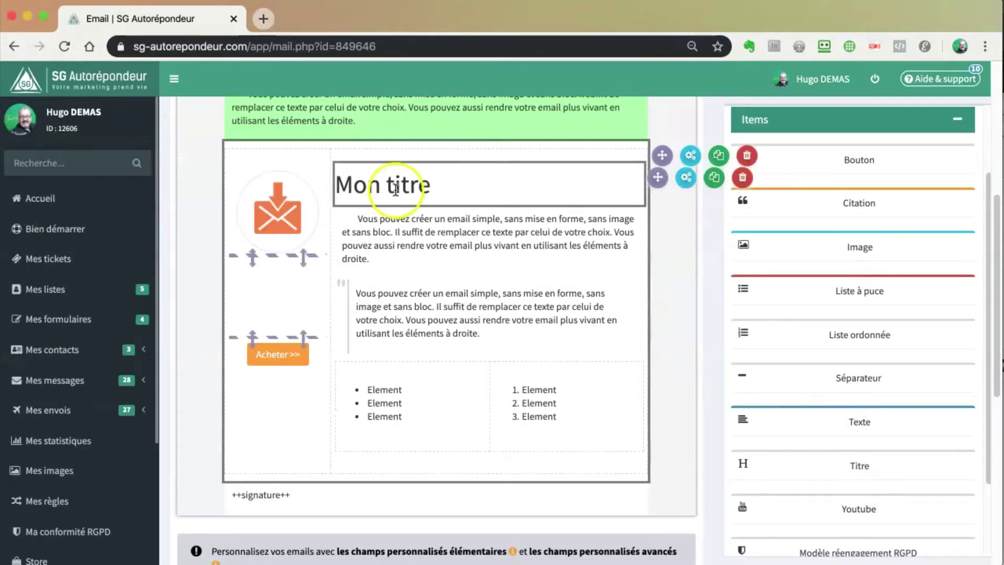
click(686, 177)
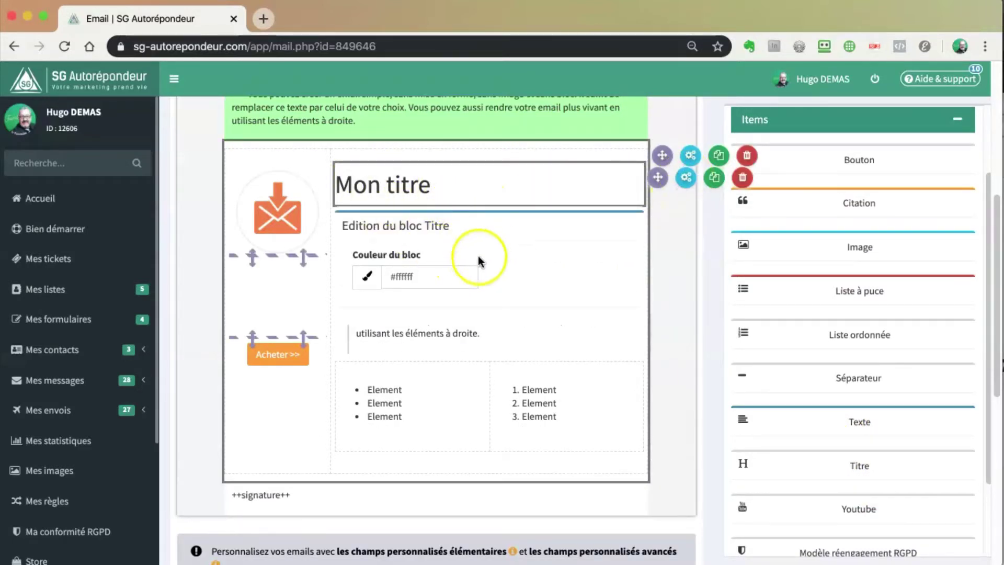
click(686, 179)
click(675, 292)
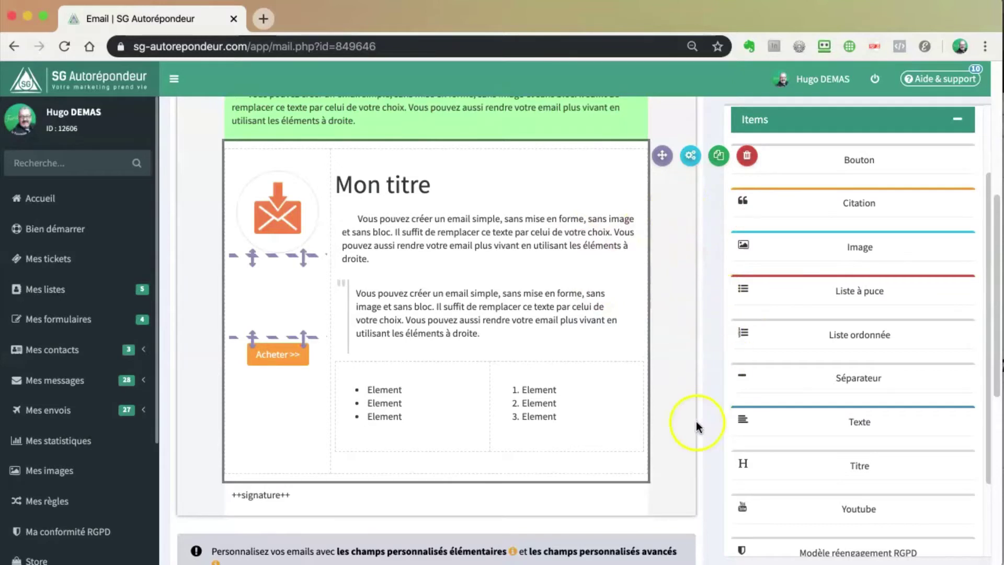
Add a Youtube video item between the text and the quote, and view its URL, colour and alignment settings.
scroll(769, 471, down, 3)
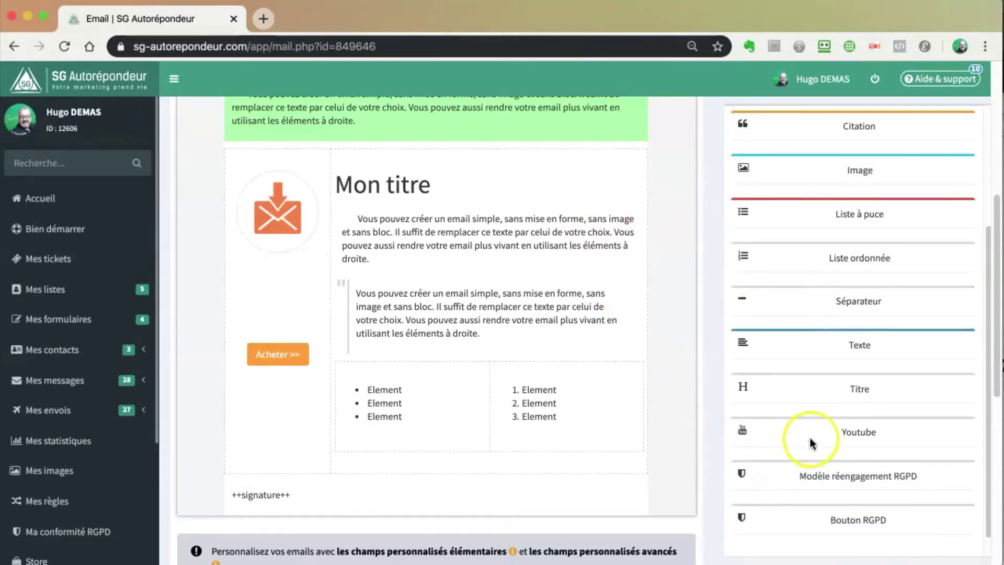
drag(851, 431, 469, 308)
scroll(672, 417, down, 2)
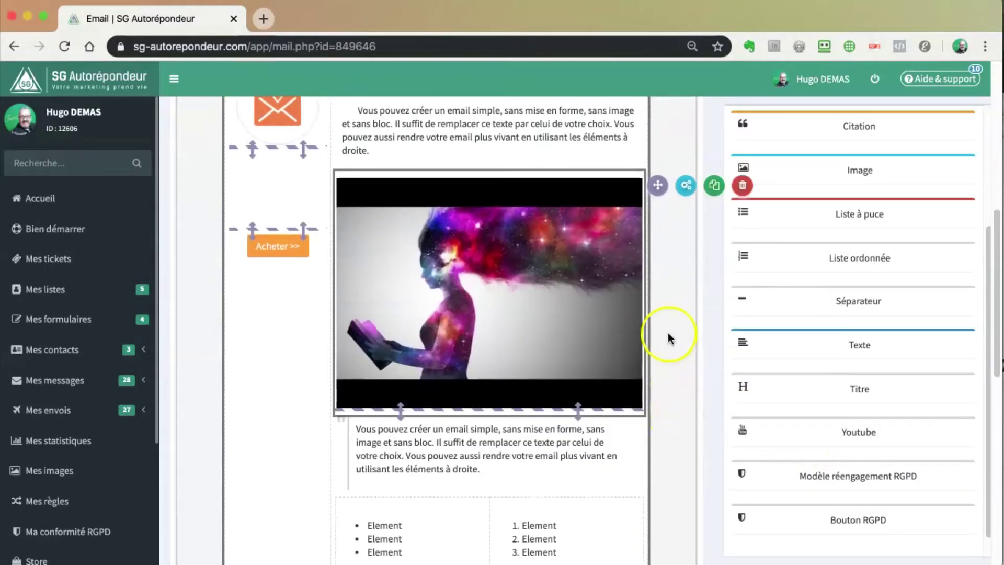
click(686, 186)
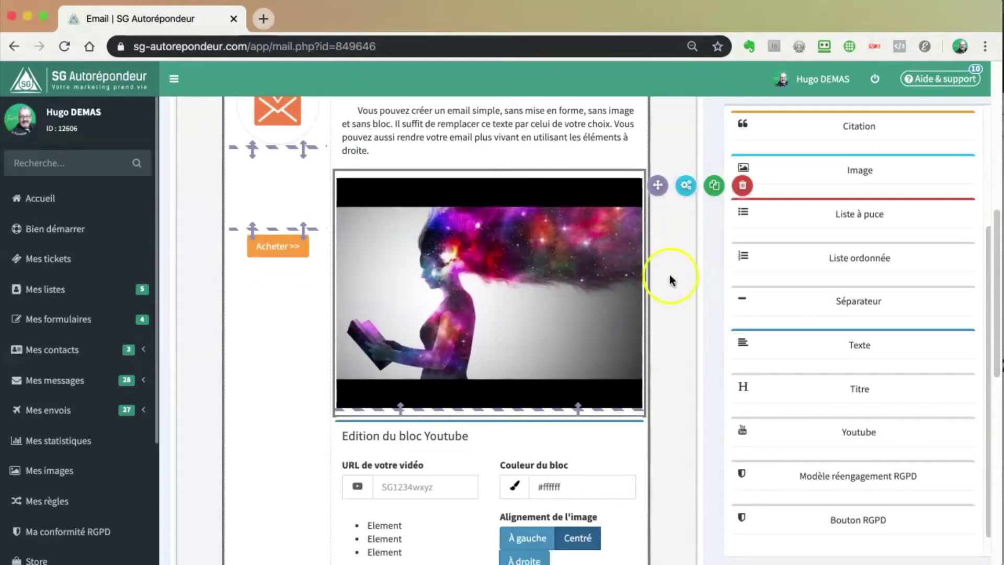
scroll(670, 280, down, 2)
click(390, 407)
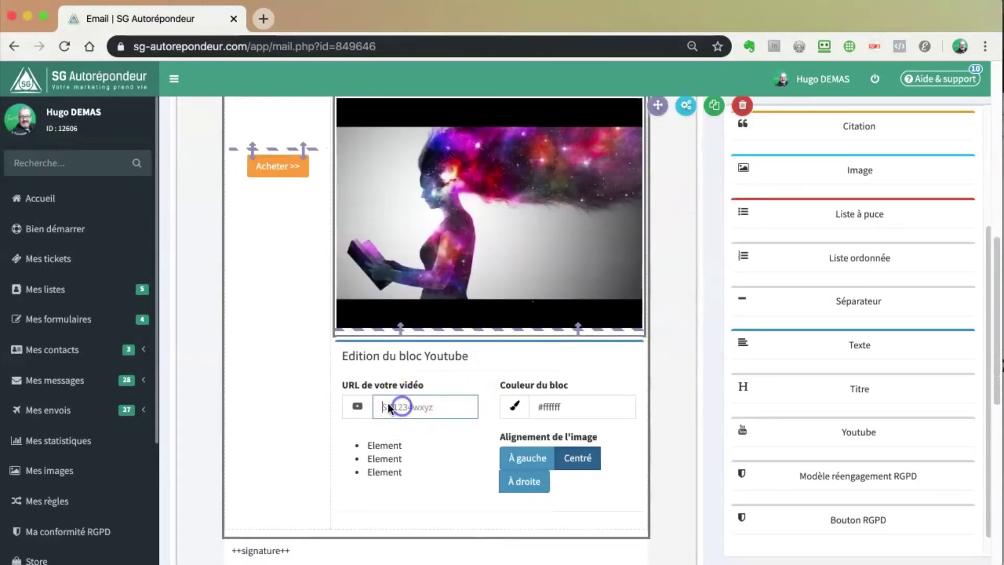
click(650, 353)
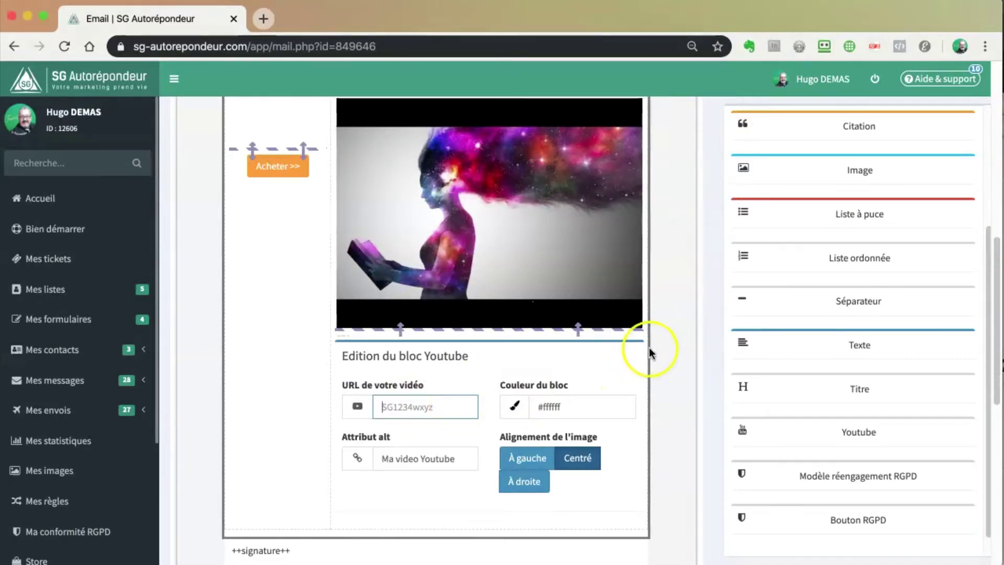
click(680, 197)
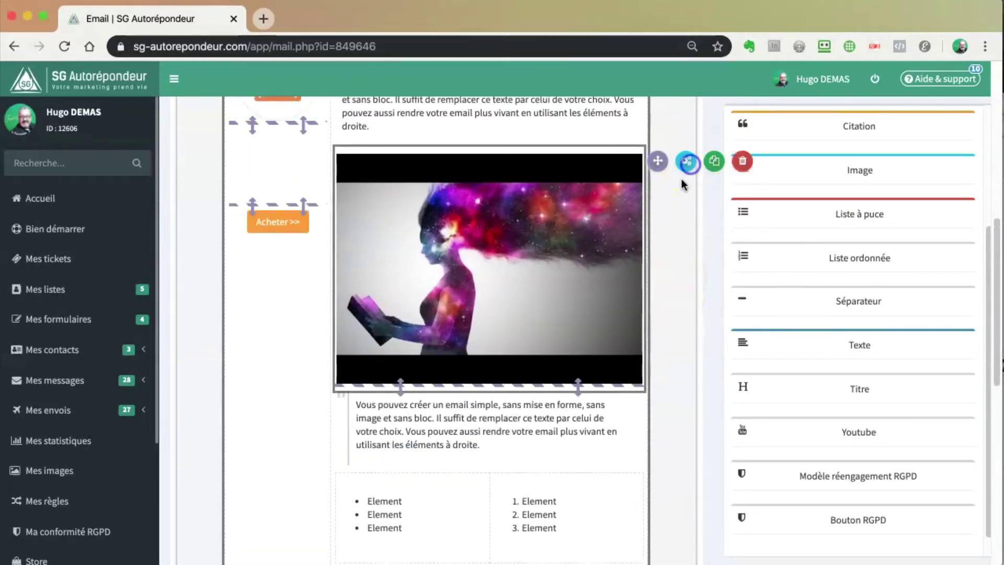
scroll(679, 336, down, 2)
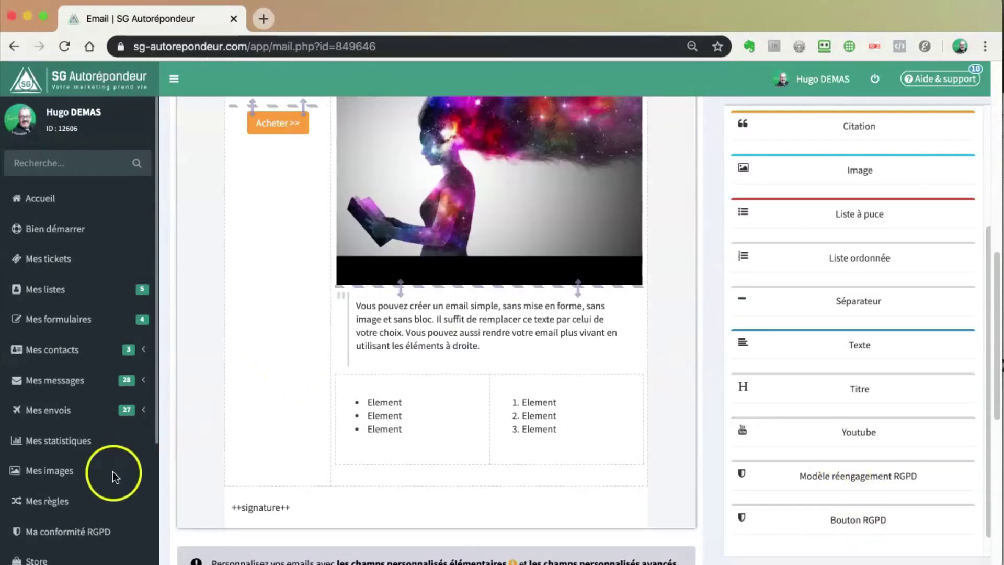
scroll(26, 535, down, 1)
scroll(27, 534, down, 2)
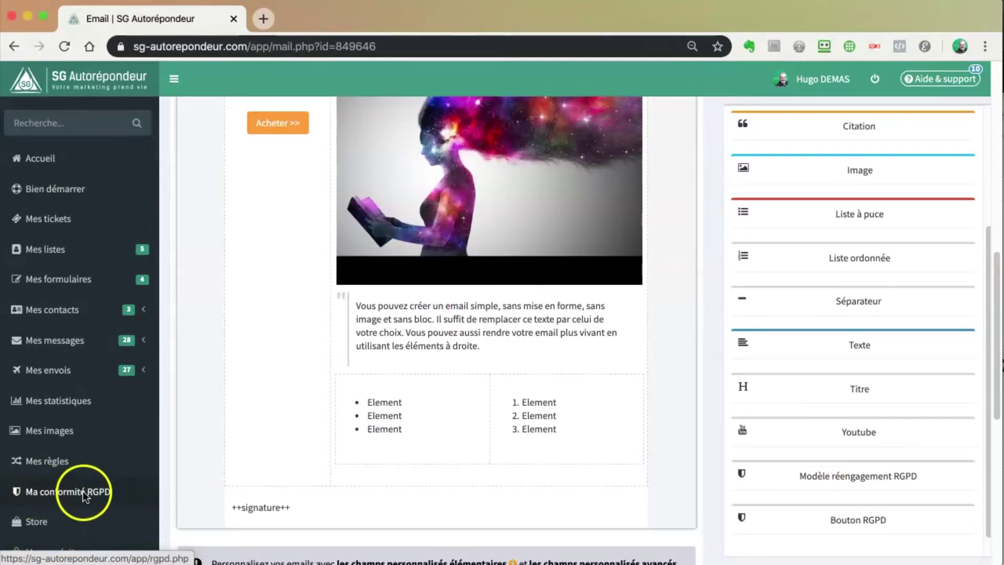
scroll(691, 457, down, 2)
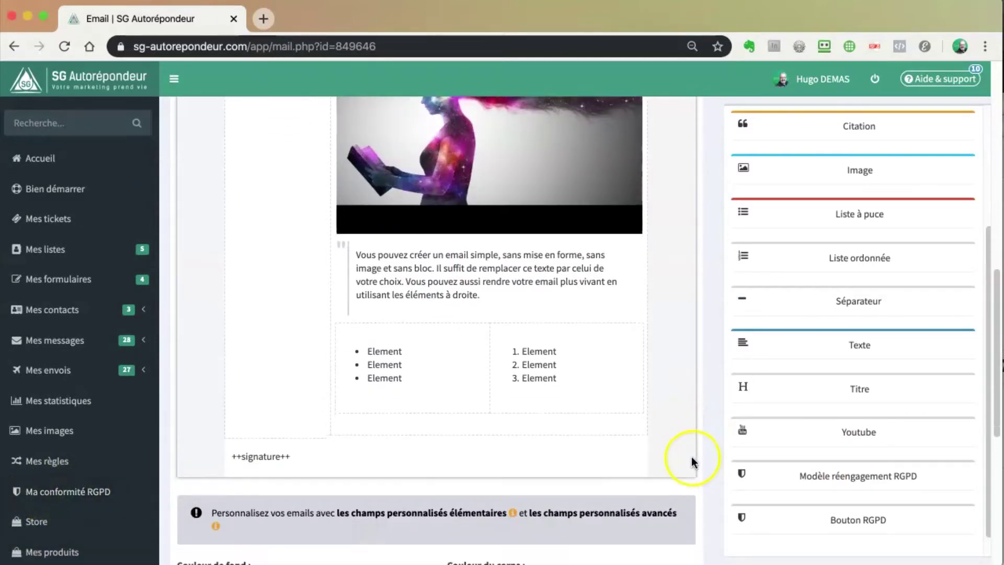
Review the message name and subject in the email's general information.
scroll(691, 456, up, 7)
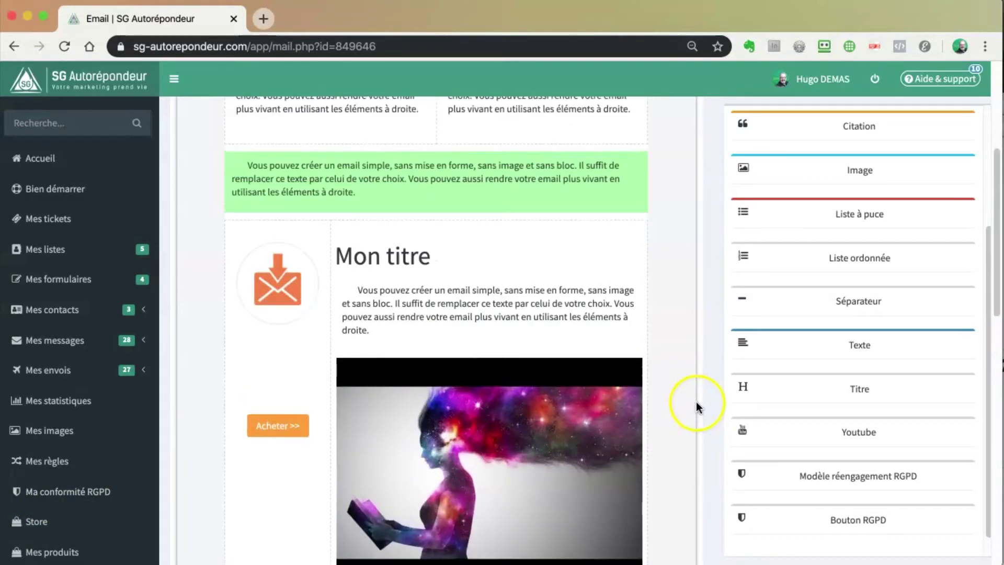
scroll(696, 402, up, 4)
scroll(678, 426, down, 1)
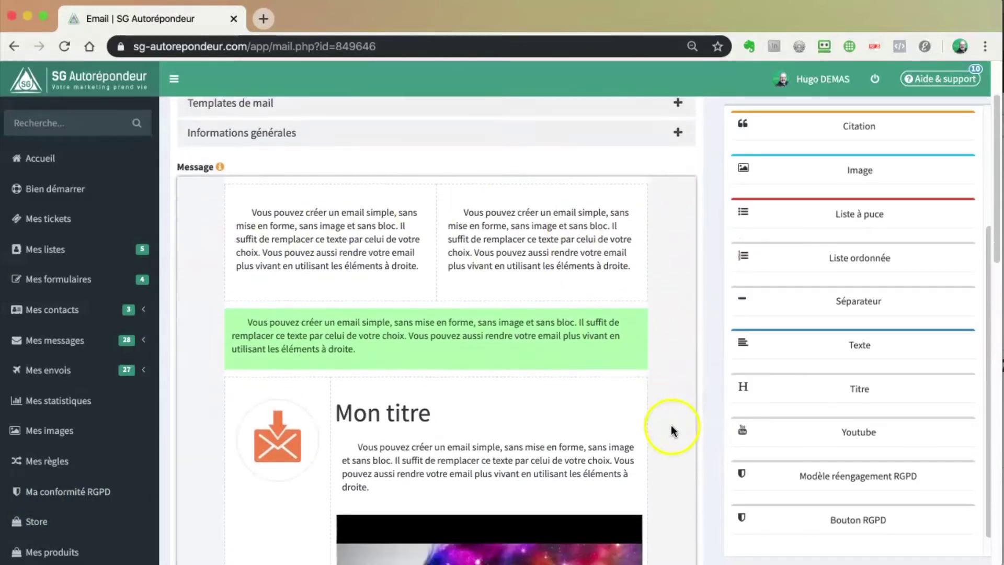
scroll(670, 425, down, 2)
scroll(671, 425, up, 3)
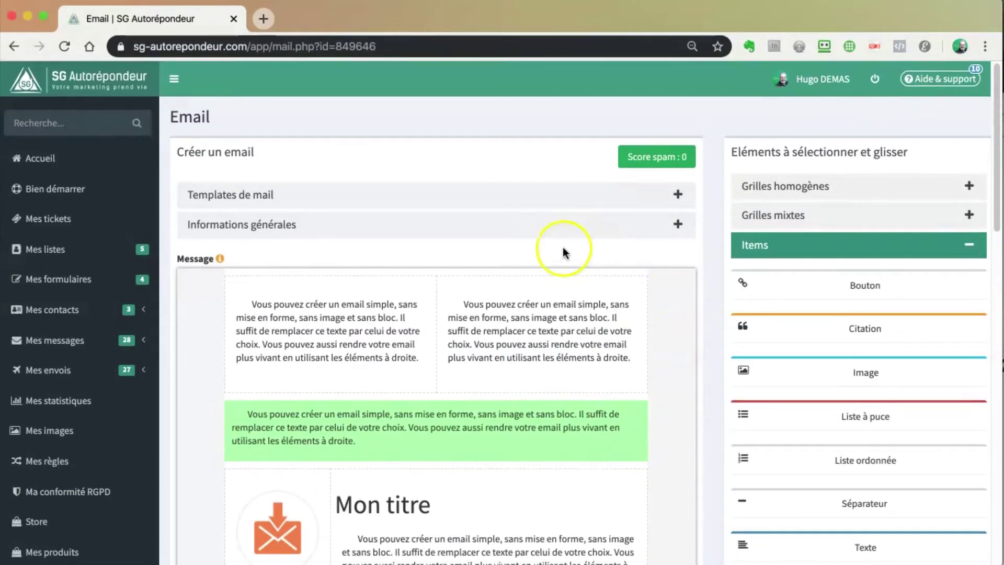
click(485, 225)
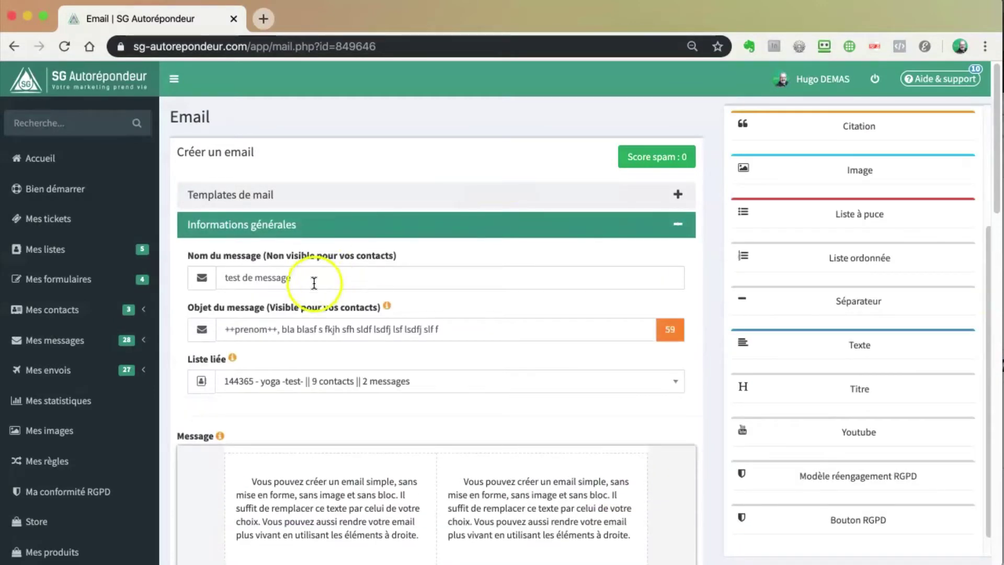
drag(233, 280, 283, 280)
drag(296, 329, 385, 330)
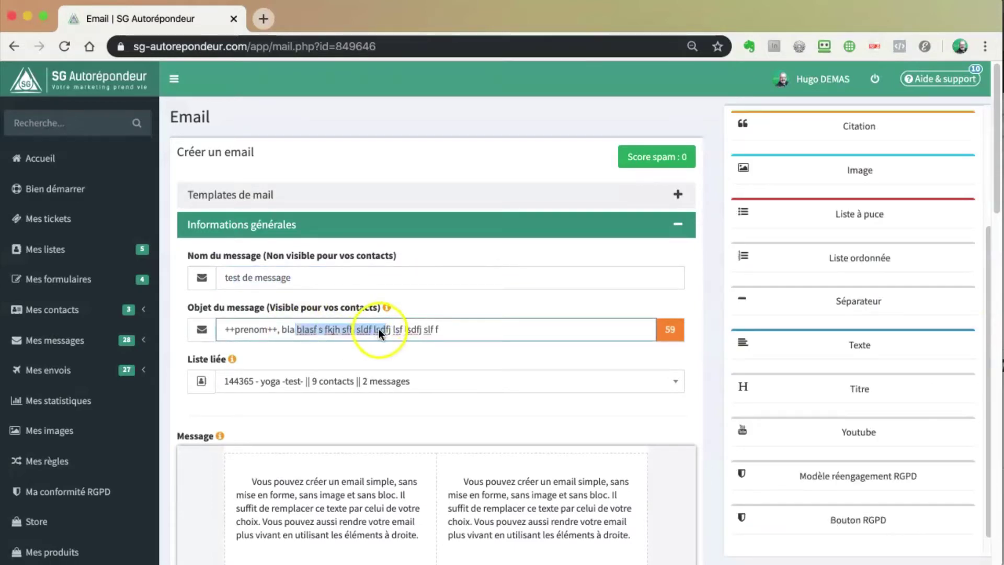
Save the email and dismiss the confirmation dialog without testing the rendering or scheduling a sending.
scroll(385, 379, down, 5)
scroll(365, 434, down, 15)
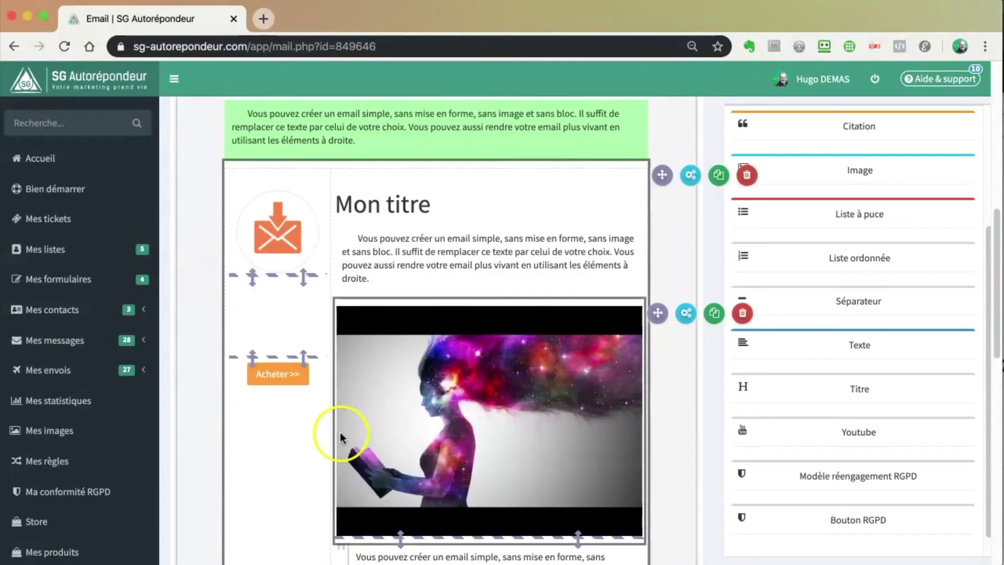
scroll(324, 423, down, 2)
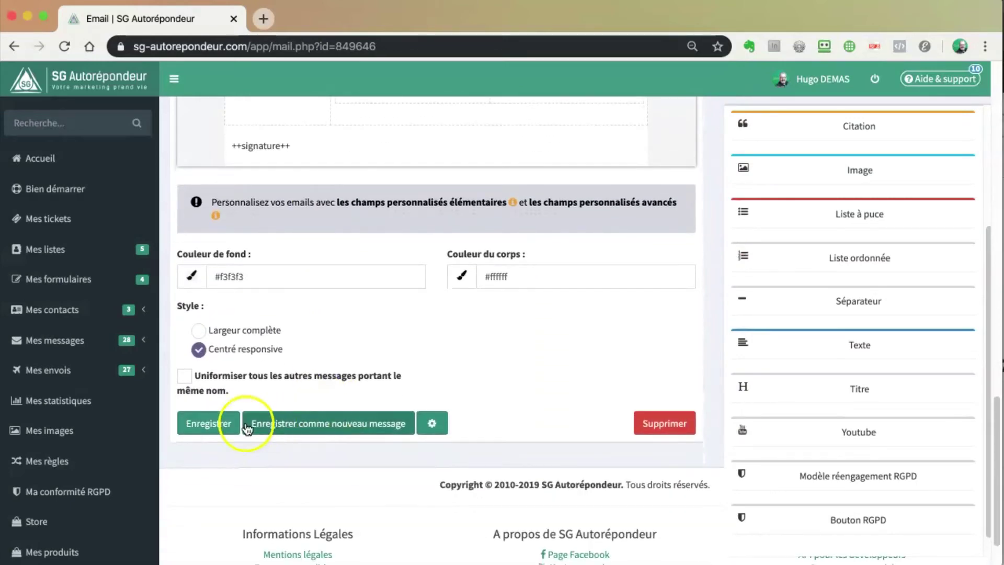
click(205, 422)
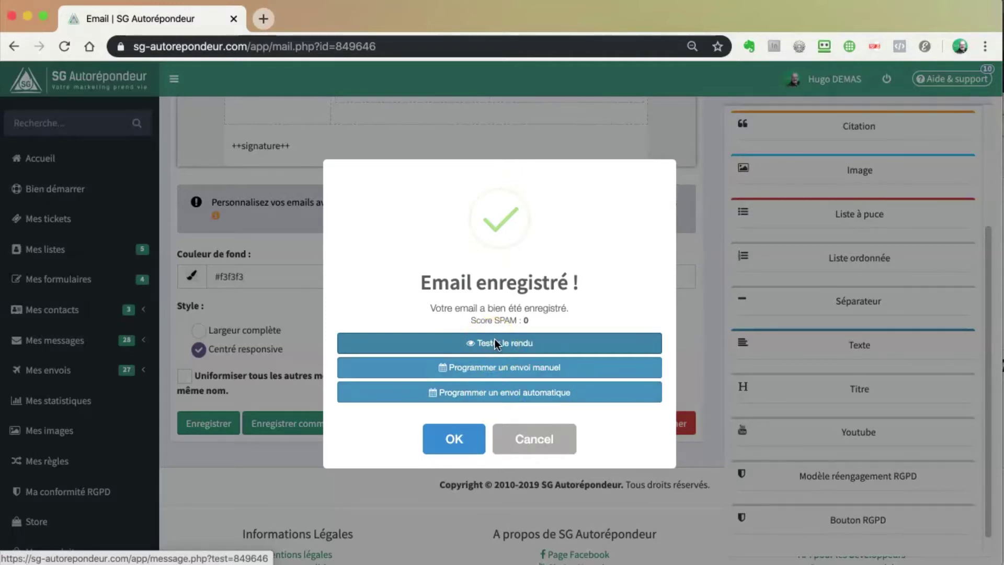
click(498, 370)
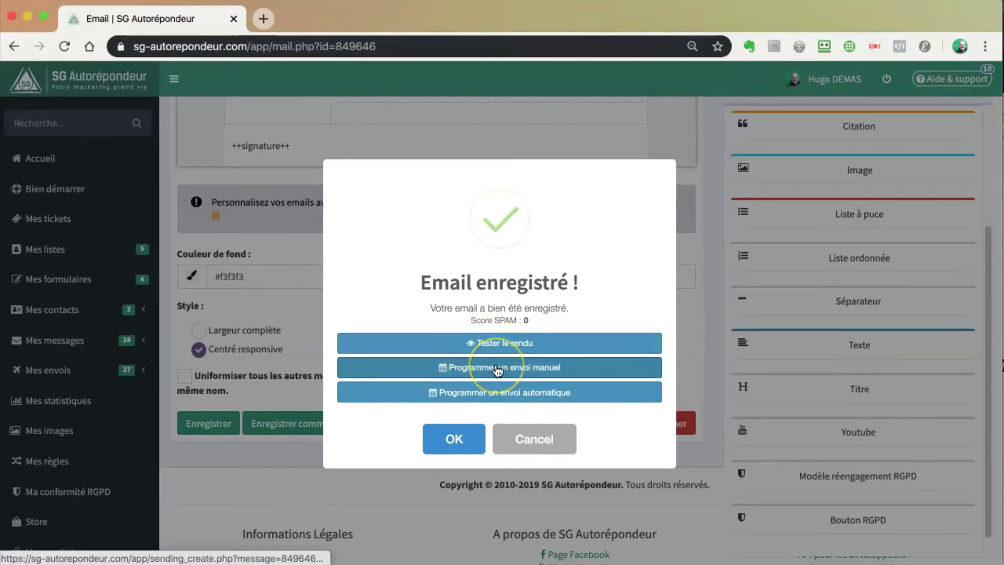
click(510, 402)
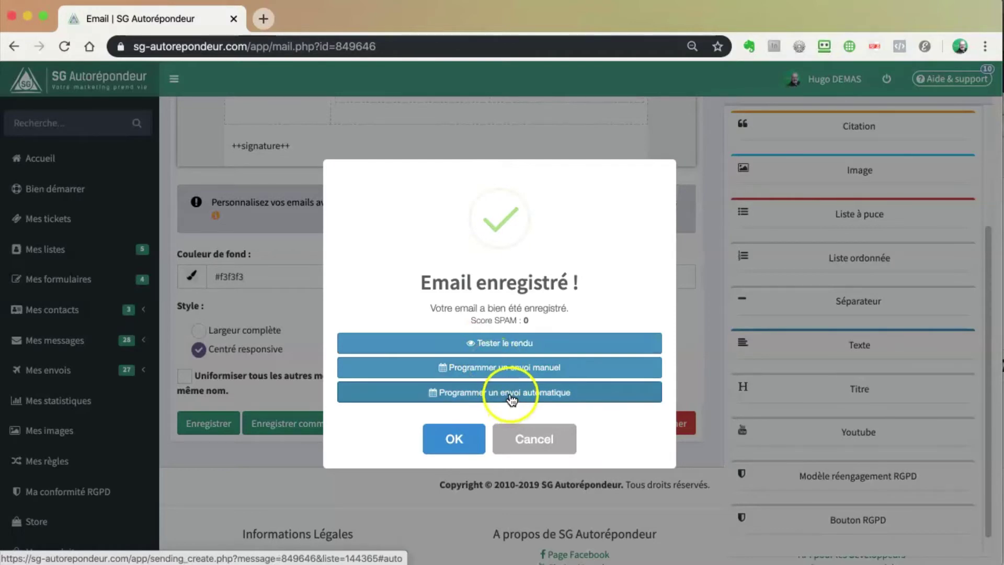
click(536, 439)
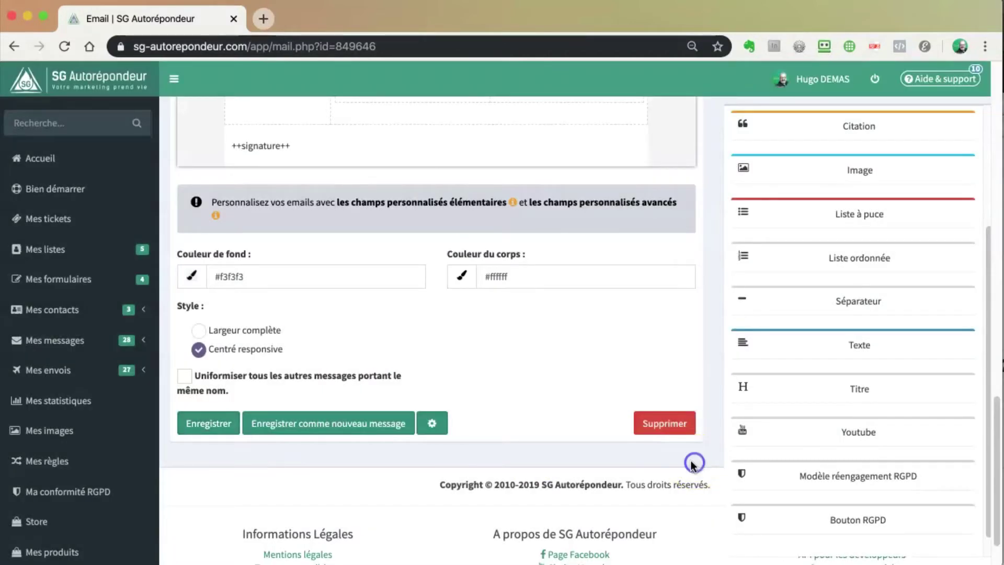
Go to the home page, view its help FAQs and close them.
click(45, 157)
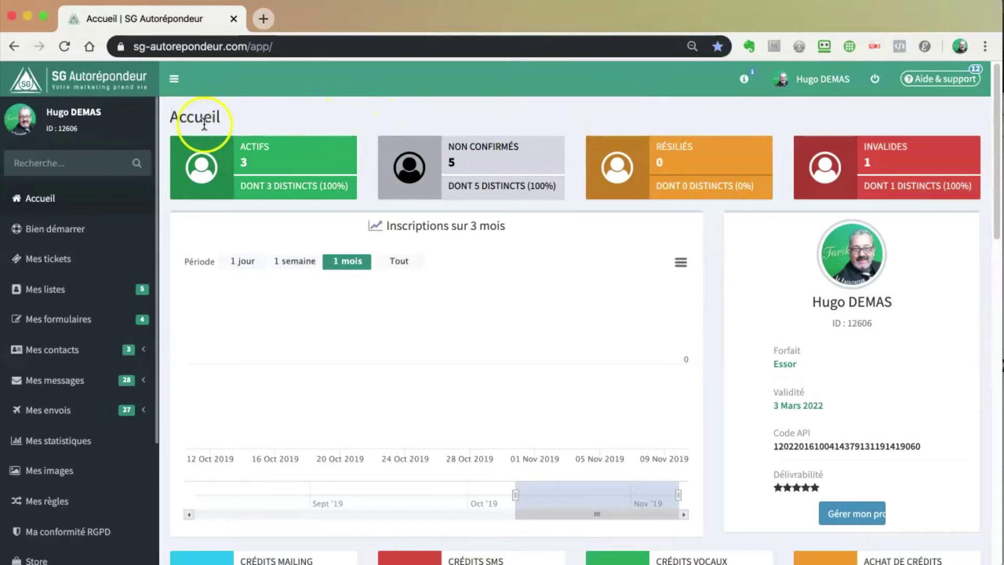
click(954, 80)
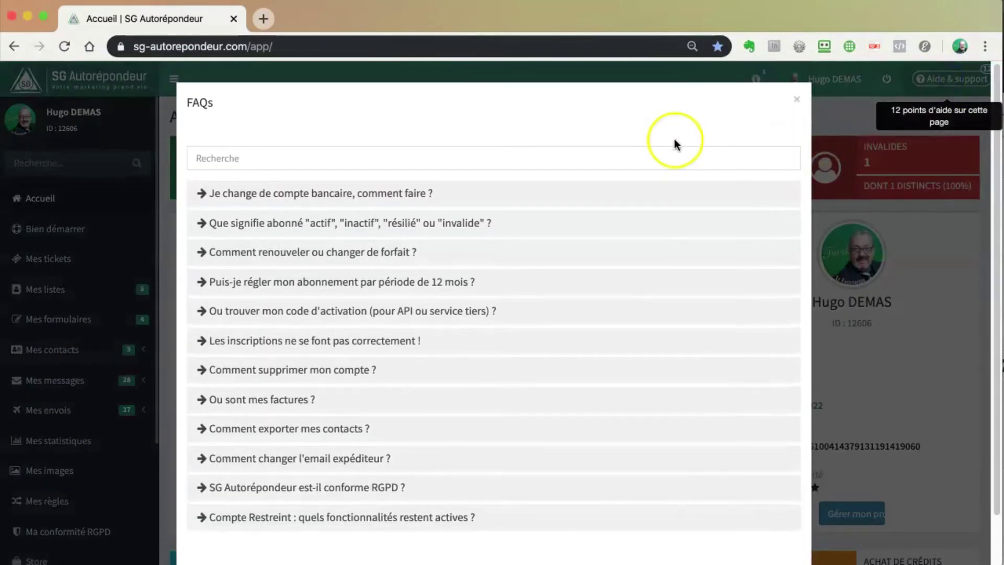
click(796, 99)
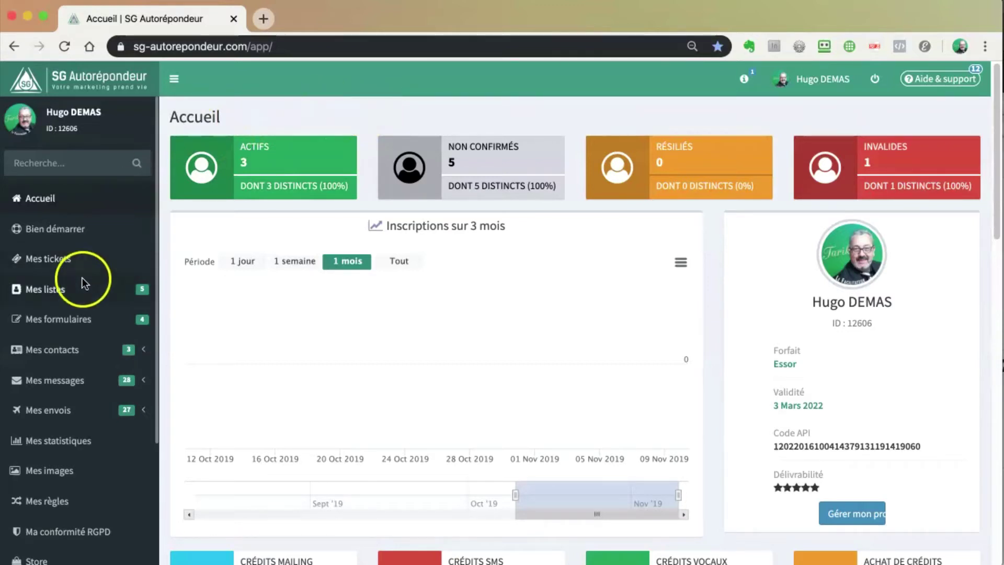
Open the list of saved email messages.
scroll(84, 284, down, 2)
click(64, 340)
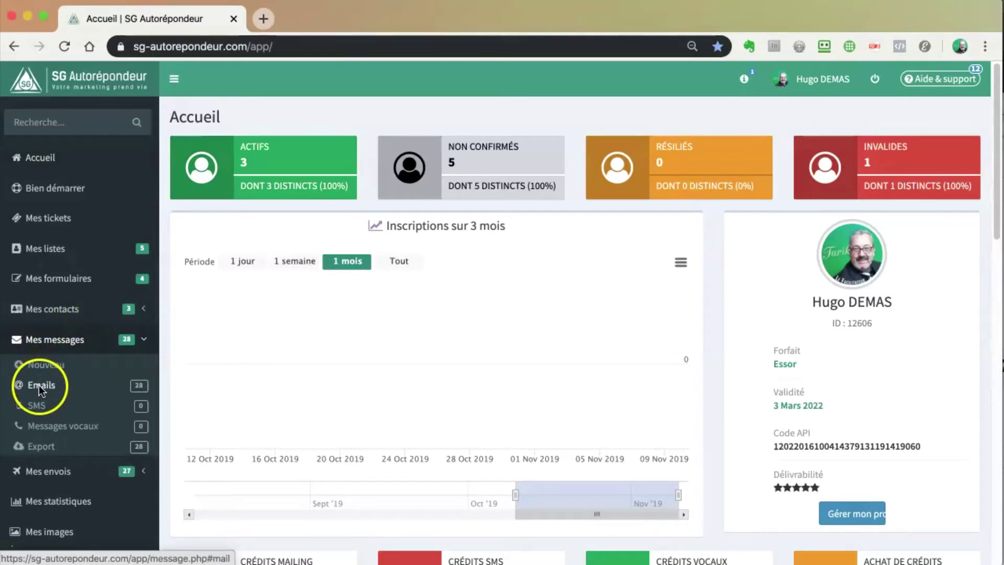
click(40, 386)
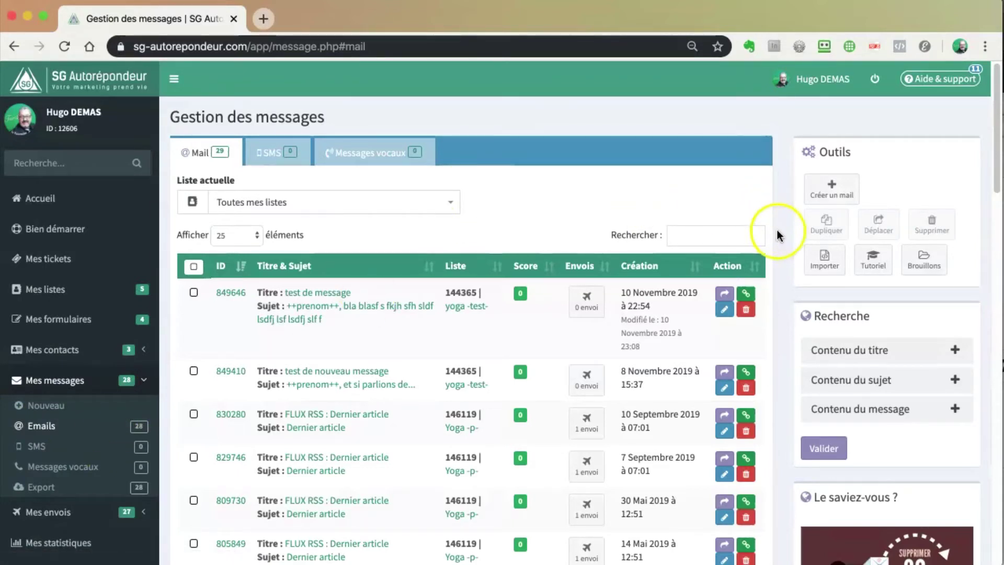
Examine the saved emails list, checking titles, scores, sendings, creation dates and the actions available for "test de message".
scroll(782, 232, down, 1)
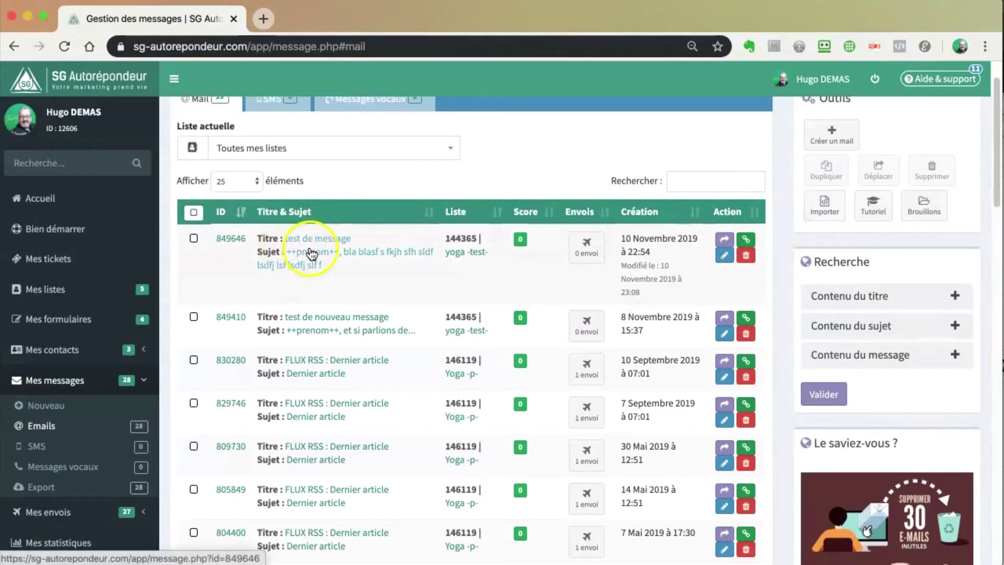
scroll(392, 243, up, 1)
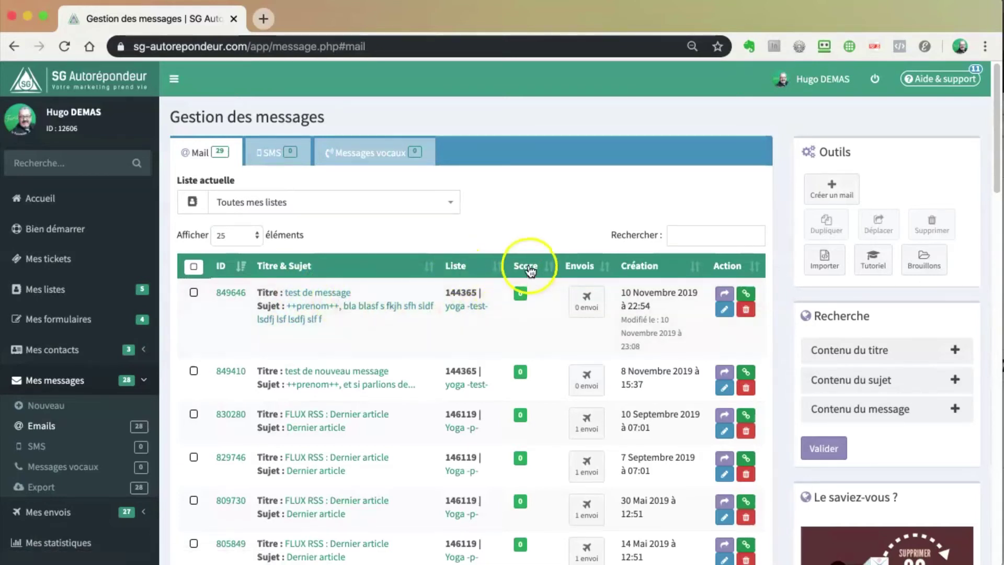
click(524, 297)
click(587, 296)
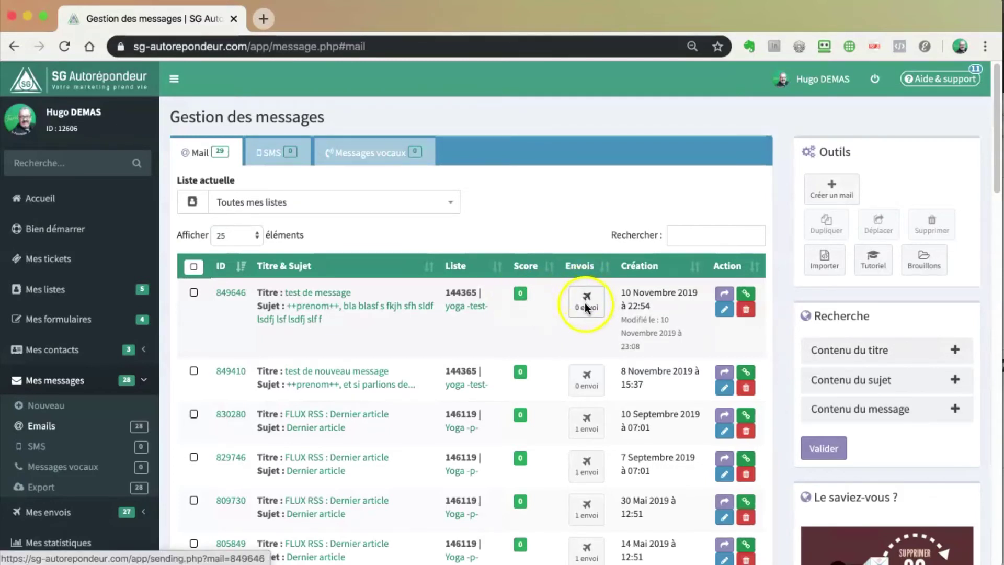
scroll(571, 327, down, 5)
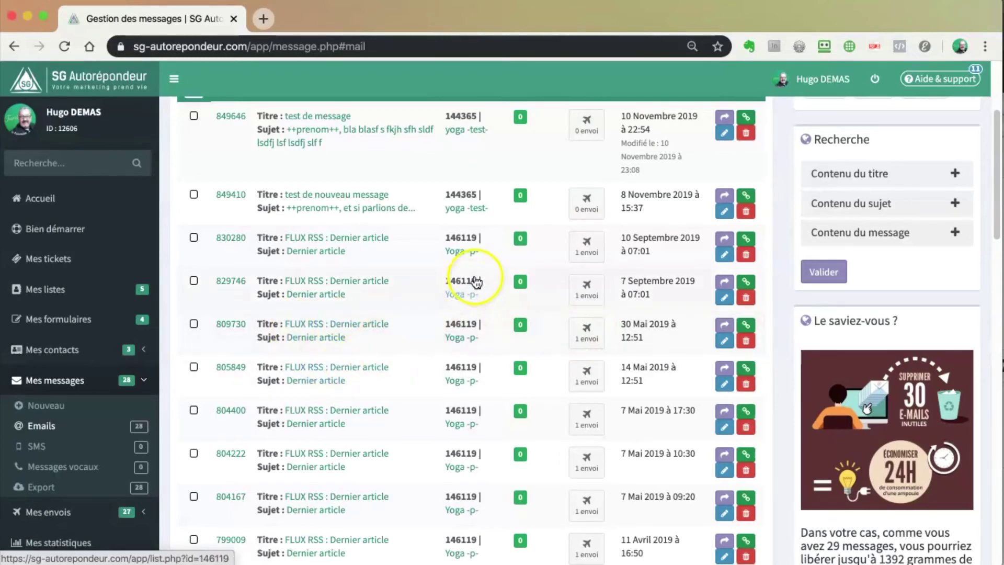
scroll(482, 283, up, 4)
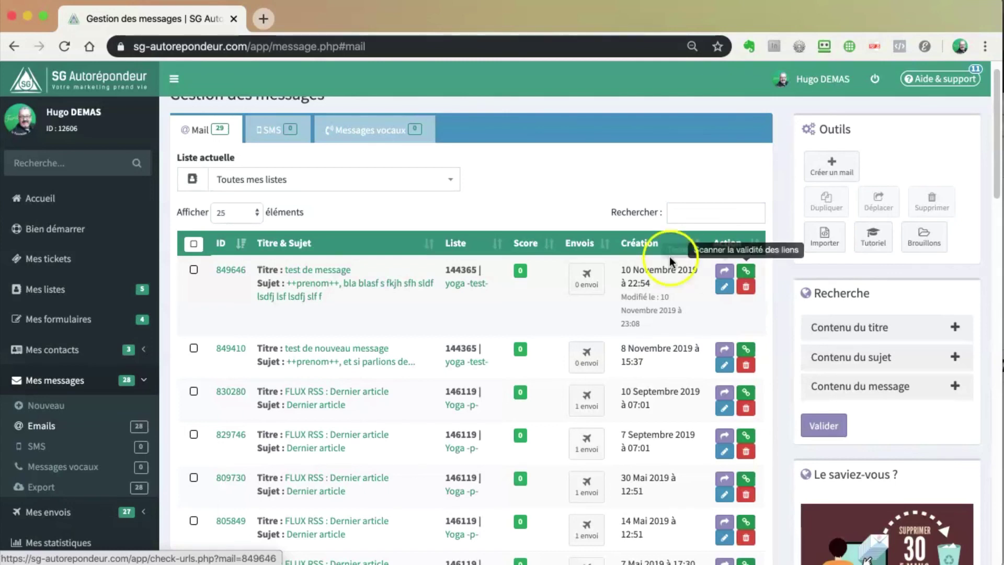
click(724, 286)
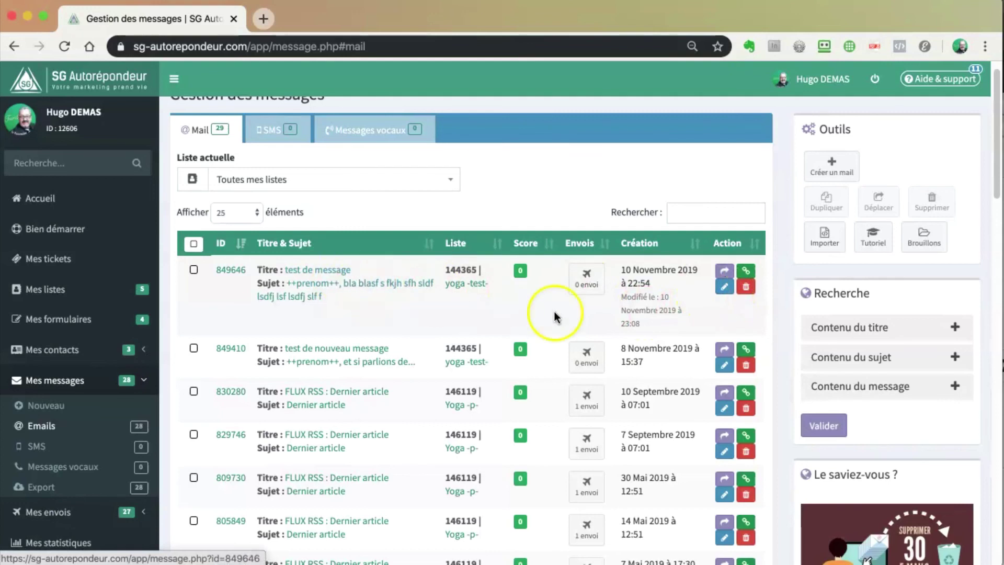
click(747, 287)
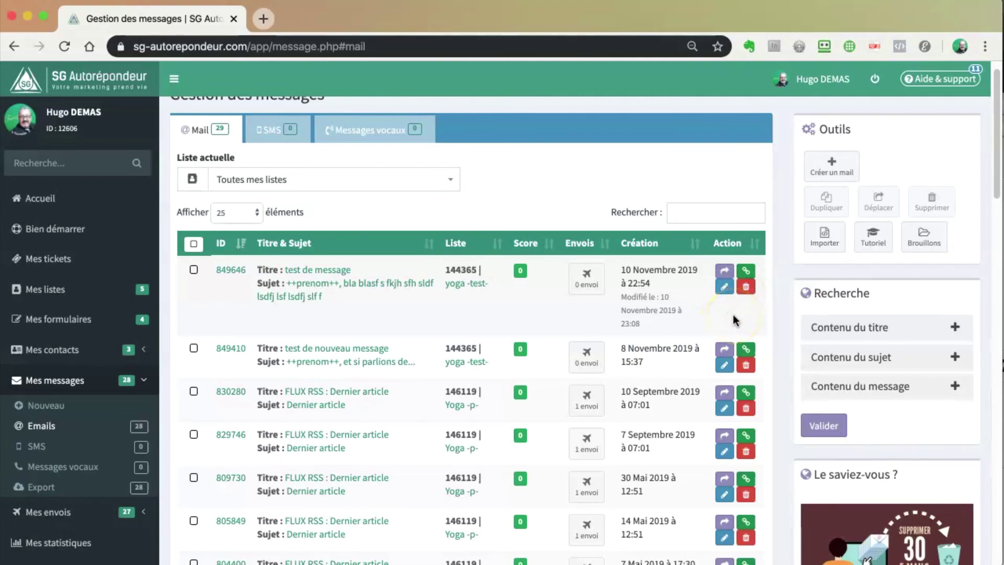